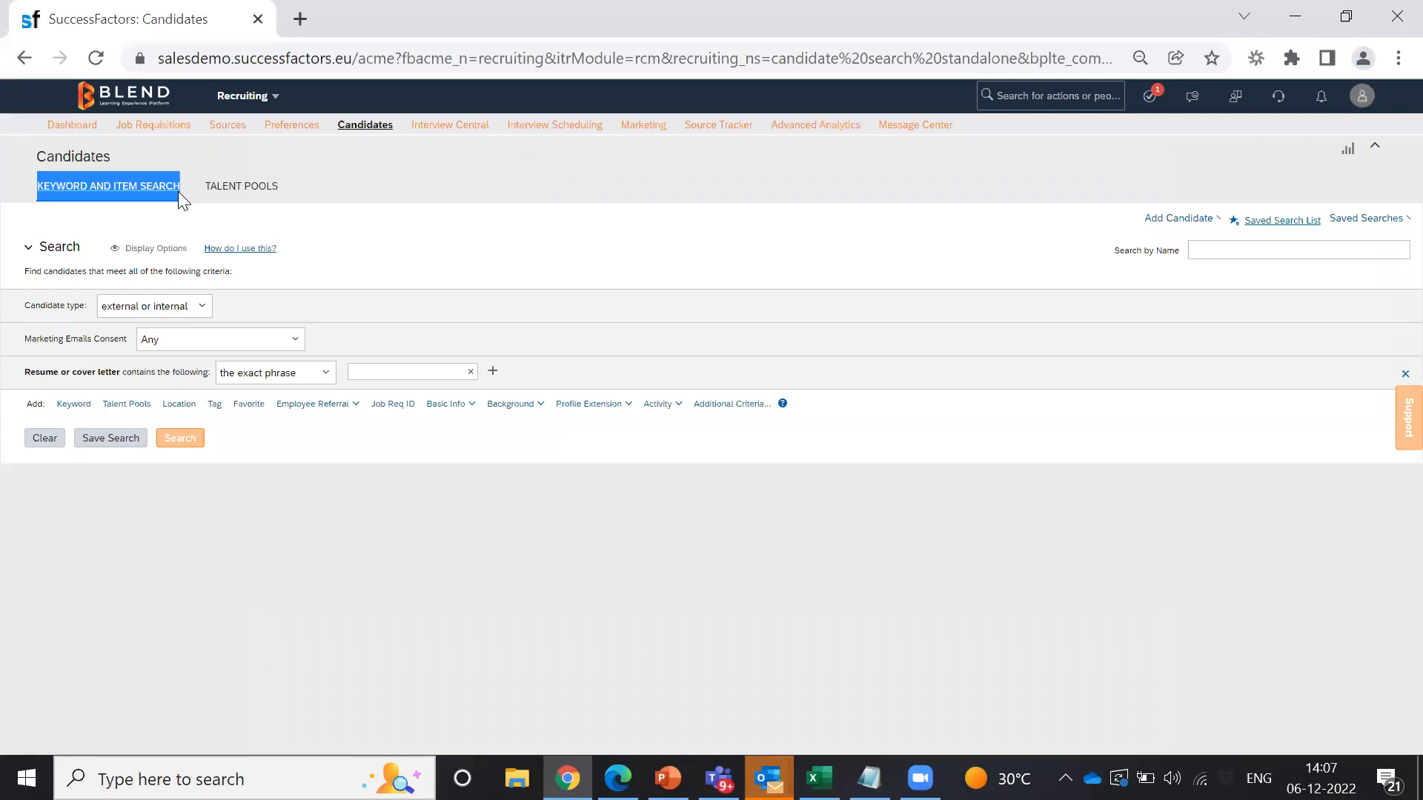
Step: Show the Talent Pools tab, listing the five existing public talent pools
left_click(366, 373)
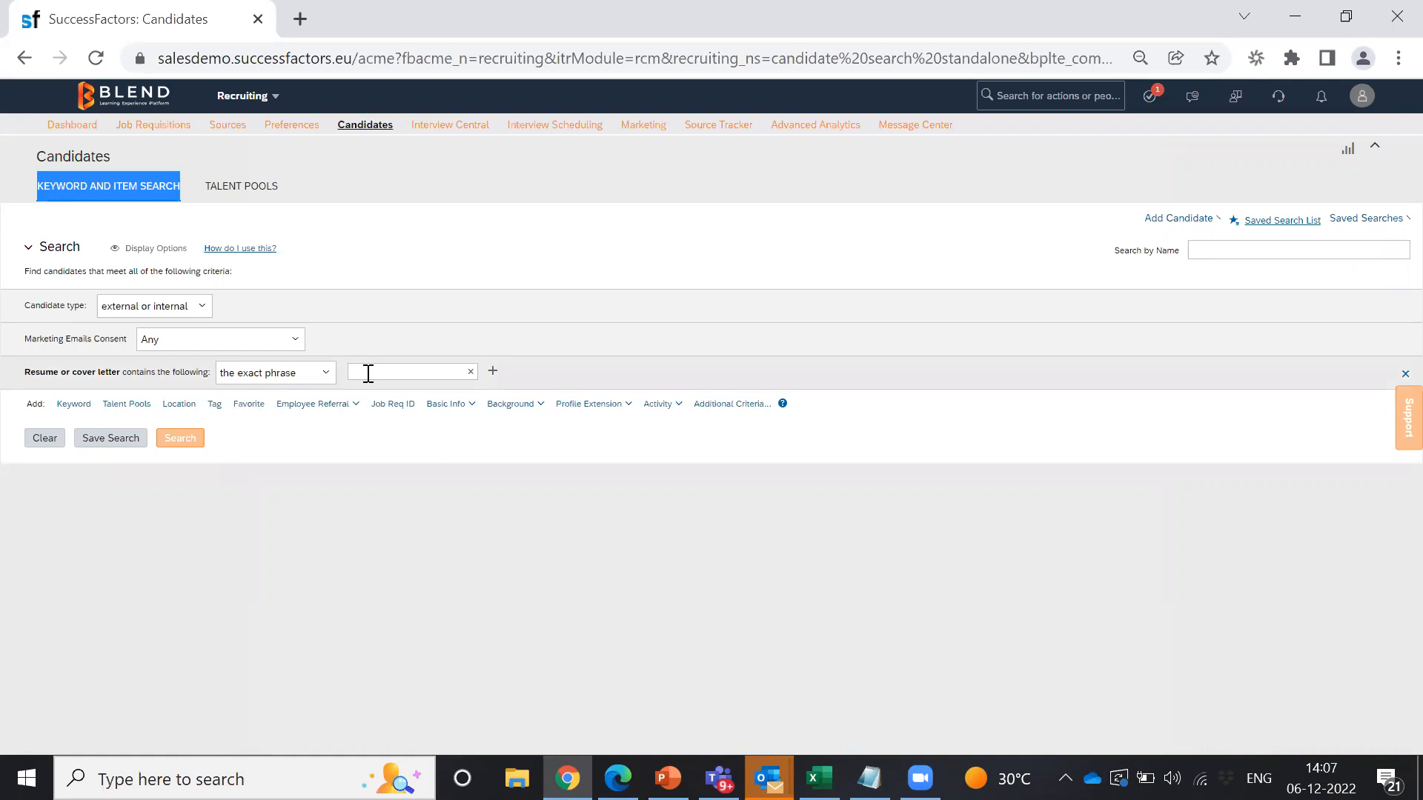
left_click(237, 187)
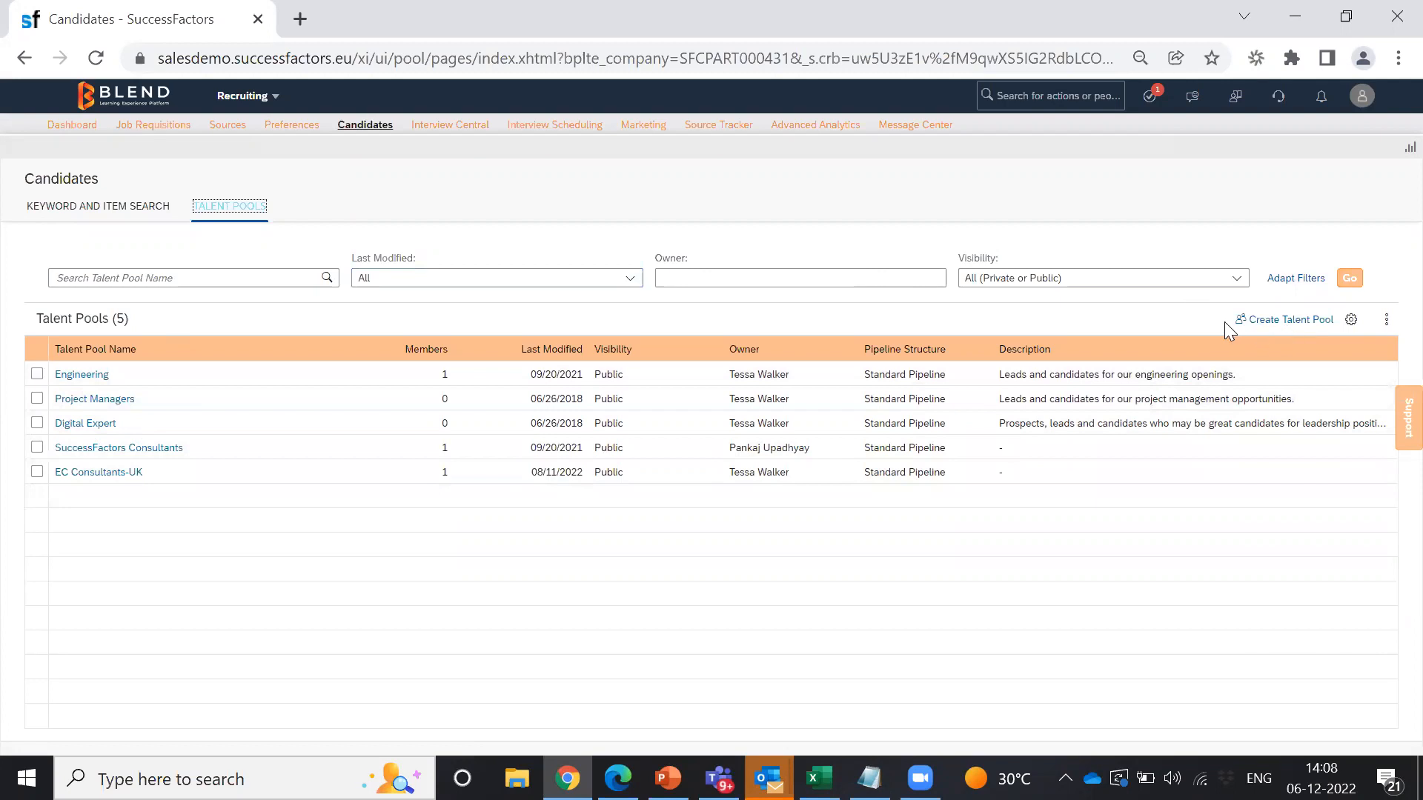
Step: Create and save a public 'Graduate Talent Pool' using Standard Pipeline with New Lead default status
left_click_drag(1217, 317, 1337, 320)
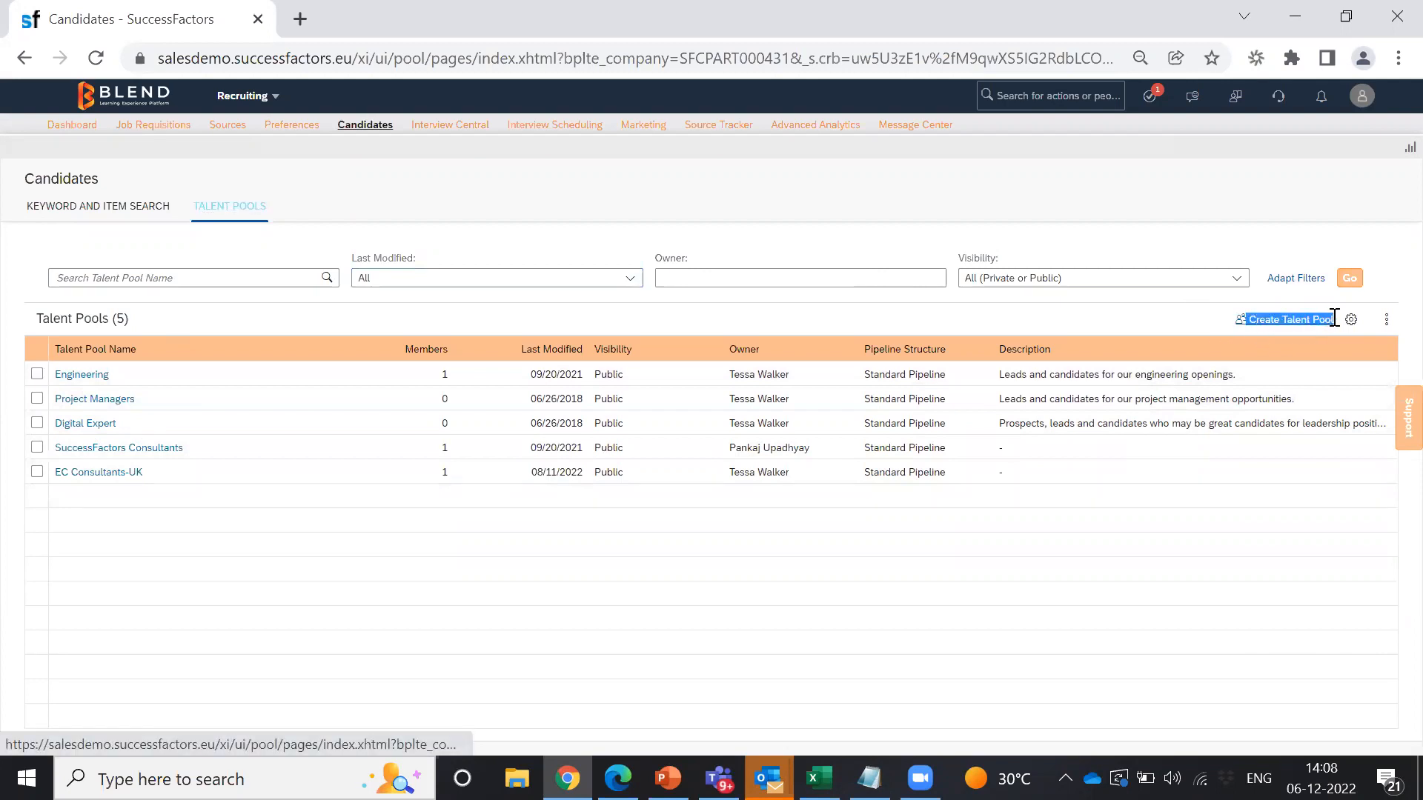
left_click(1302, 322)
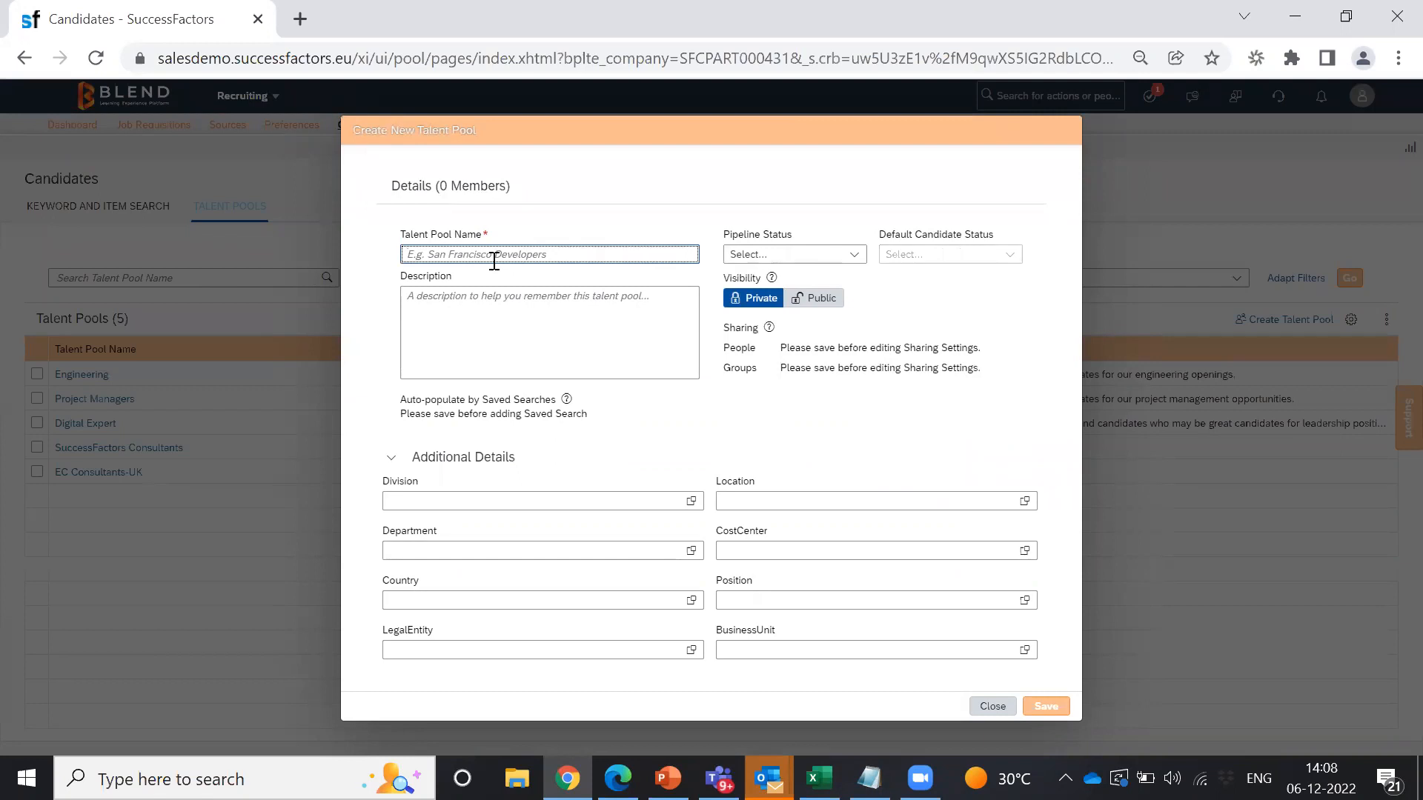
type("Graduate")
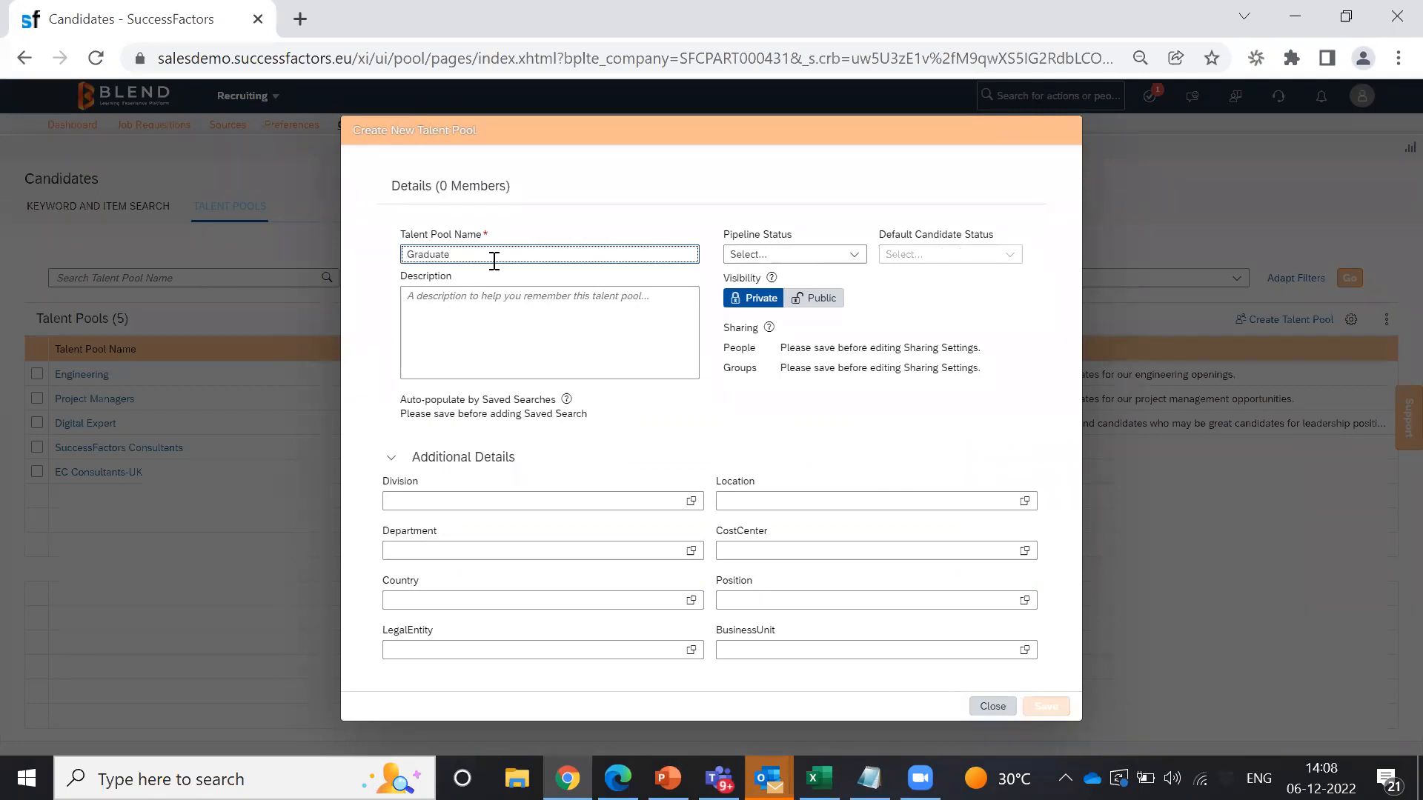
type(" Talent Pool")
left_click(856, 257)
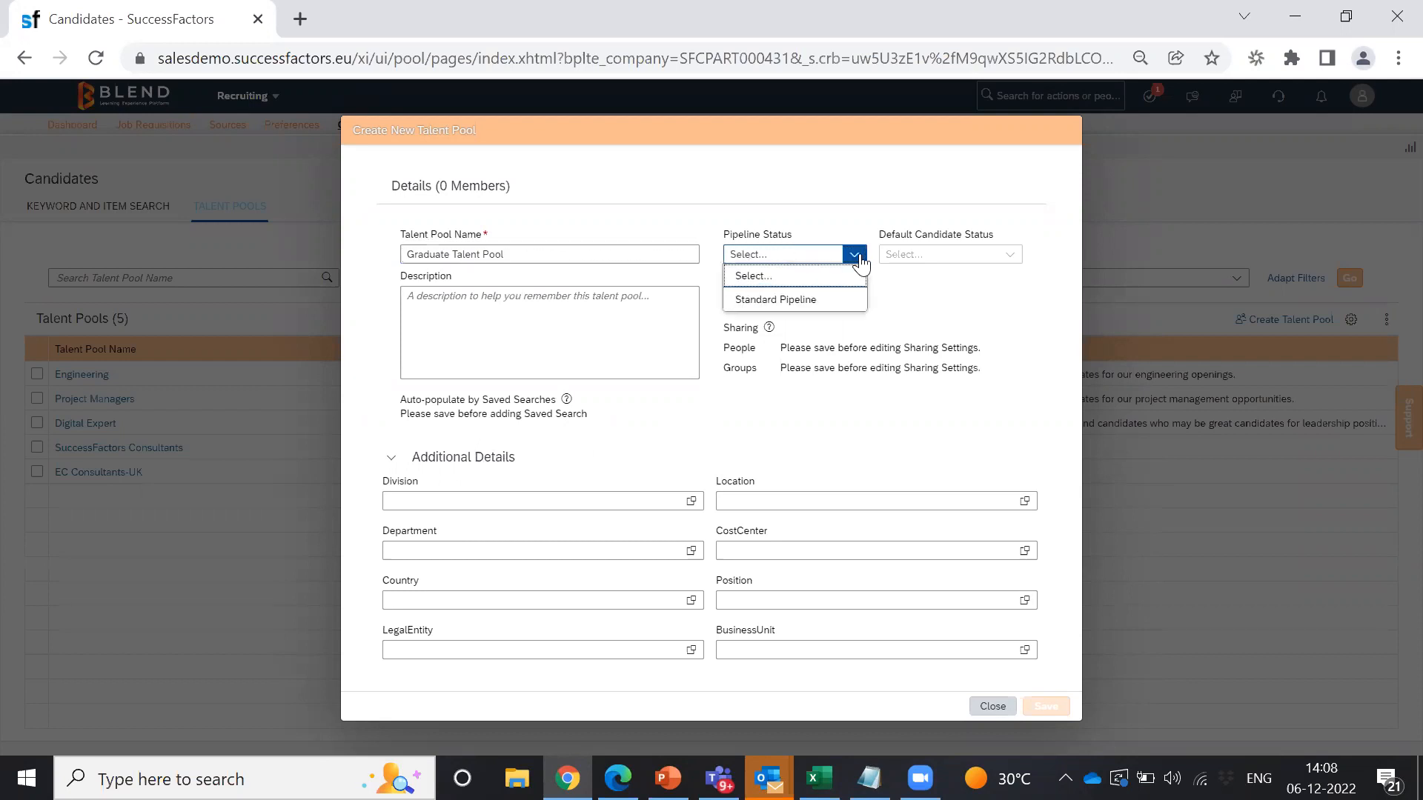
left_click(760, 300)
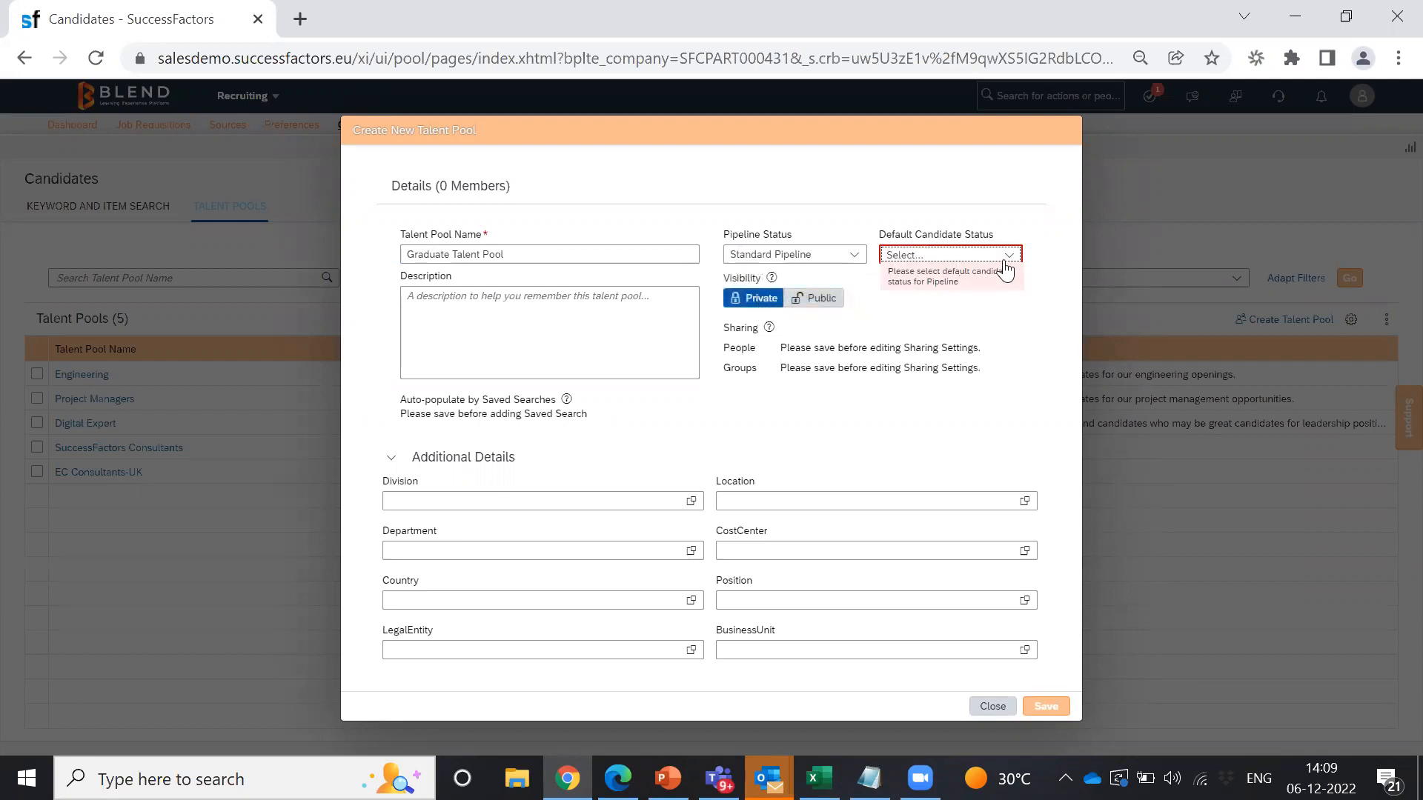
left_click(1007, 260)
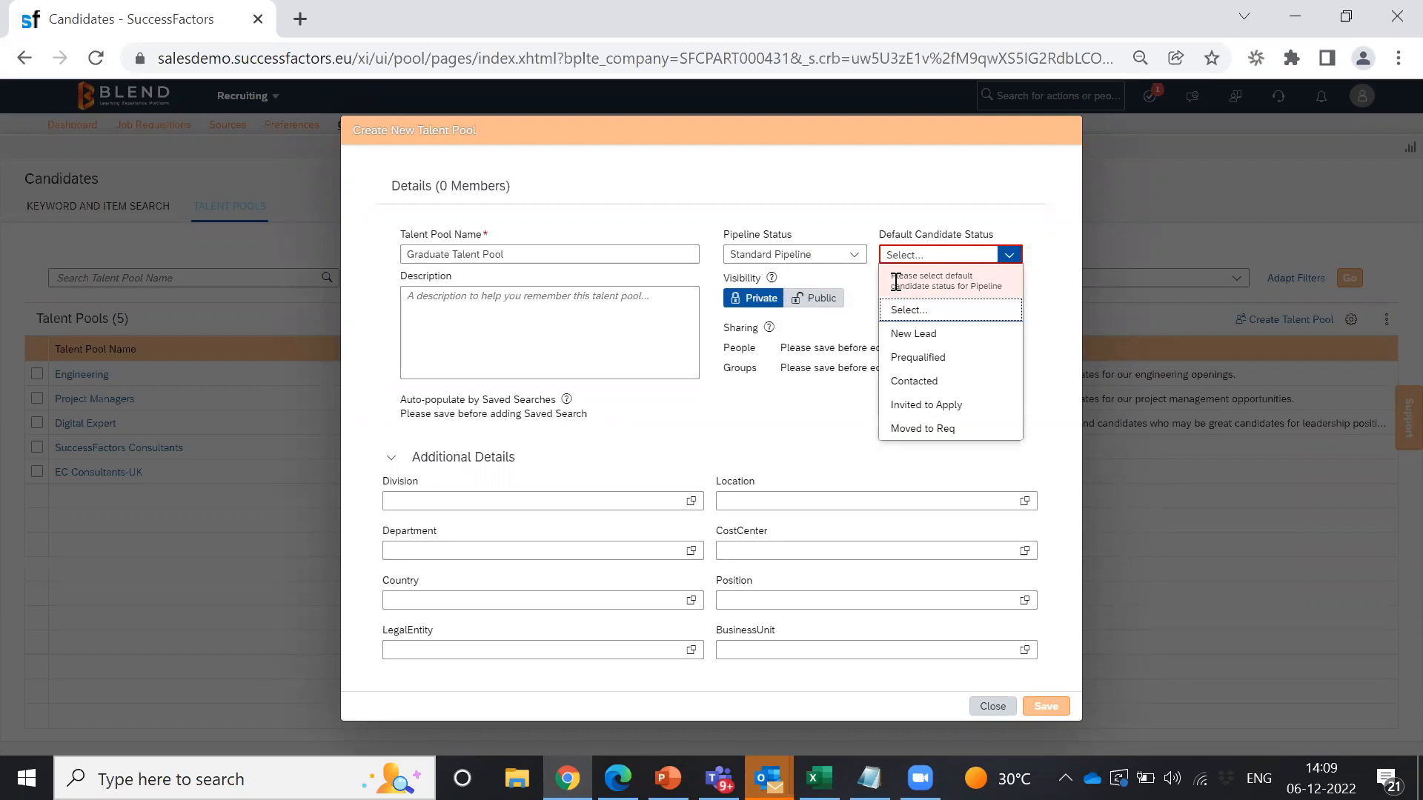
left_click(941, 341)
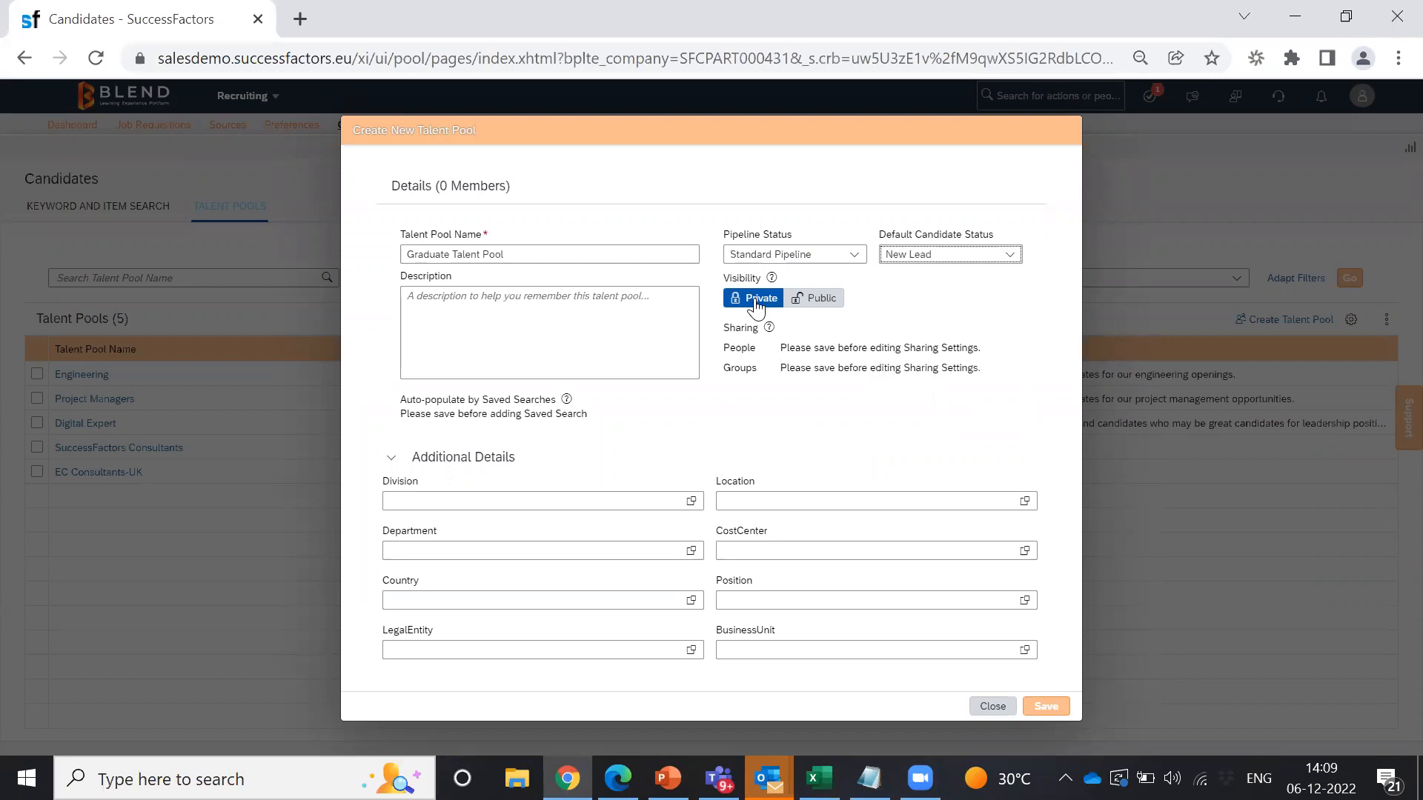
left_click(813, 303)
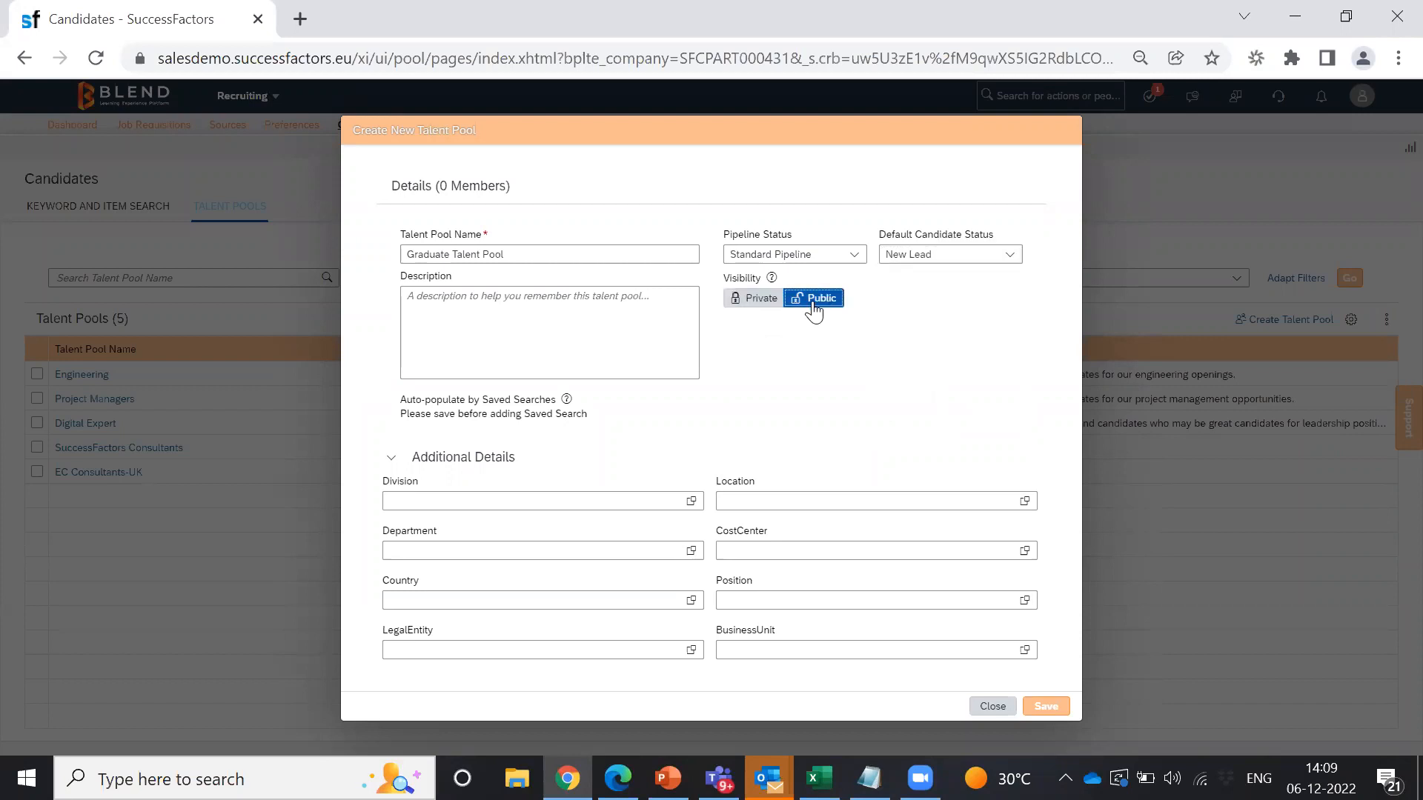
left_click(1046, 707)
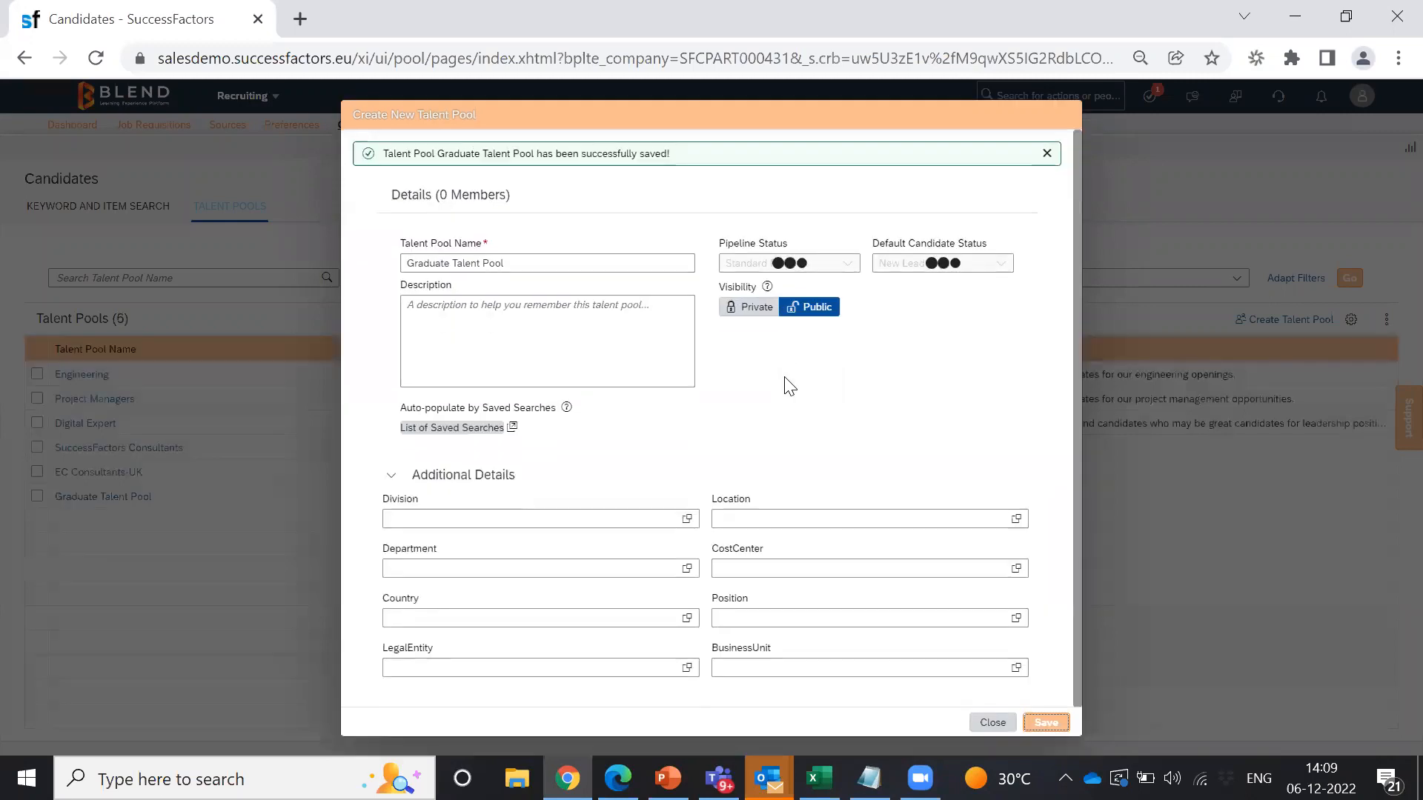
Step: Close the saved pool's details and confirm Graduate Talent Pool appears with 0 members
left_click_drag(390, 160, 510, 165)
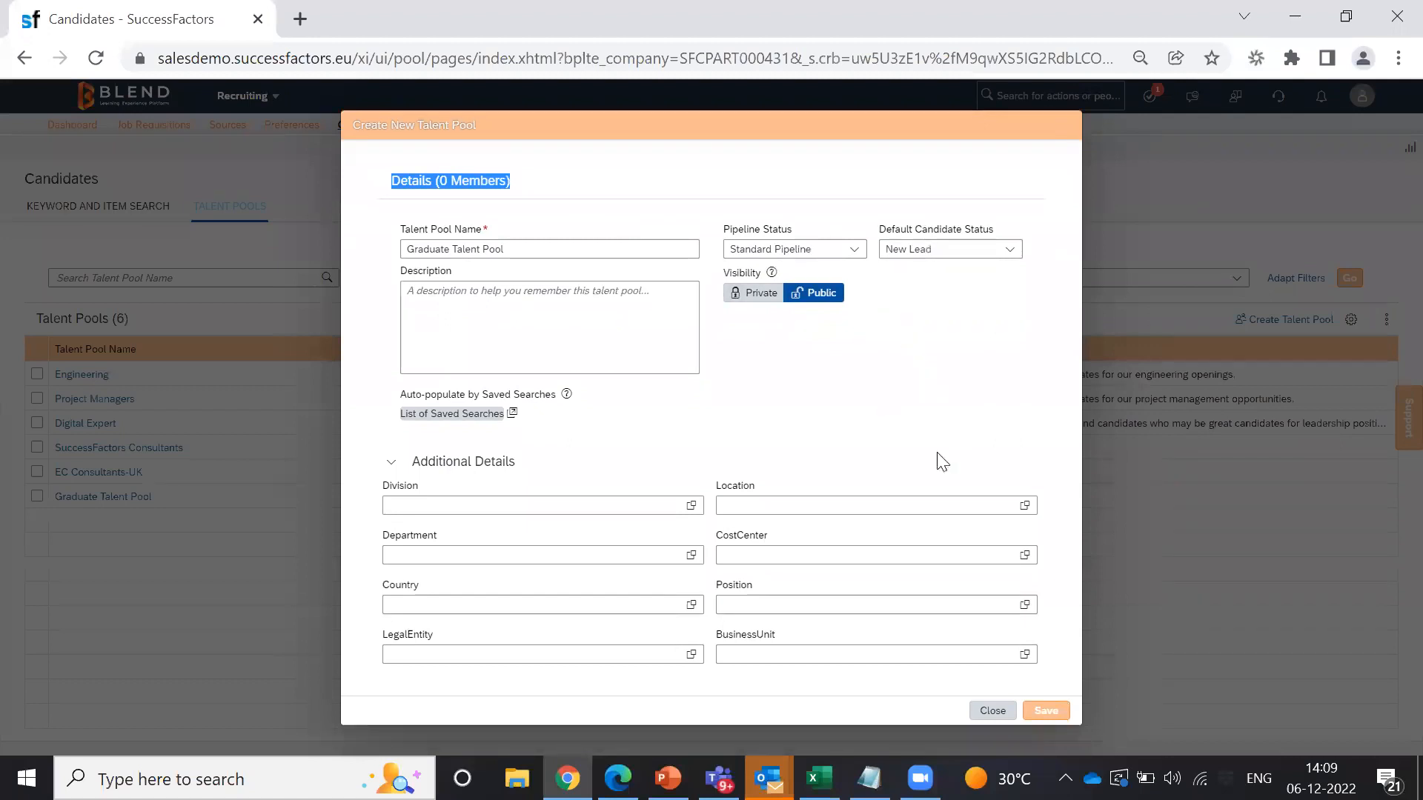
left_click(991, 712)
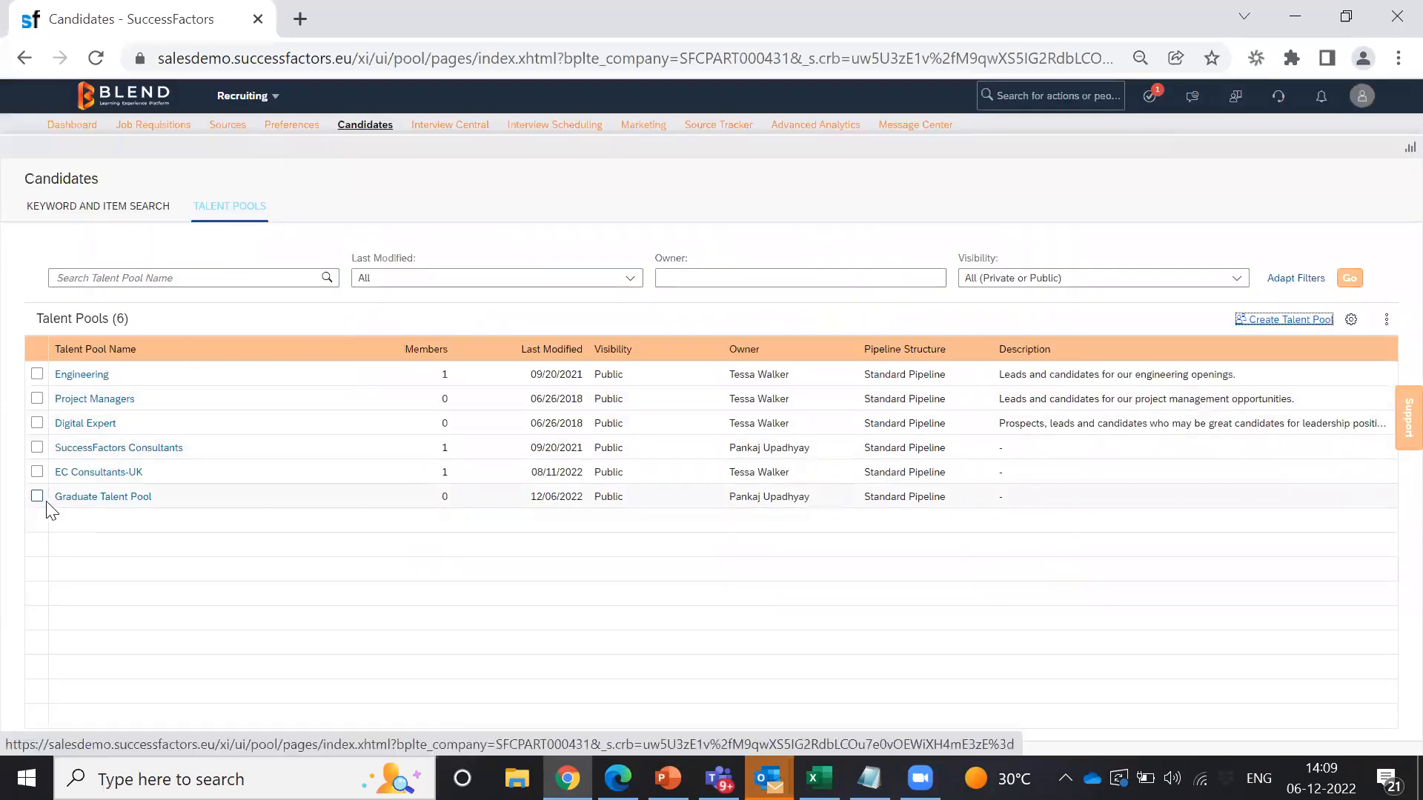
mouse_move(46, 510)
left_mouse_down()
mouse_move(141, 493)
mouse_move(52, 502)
left_mouse_up()
left_click(138, 526)
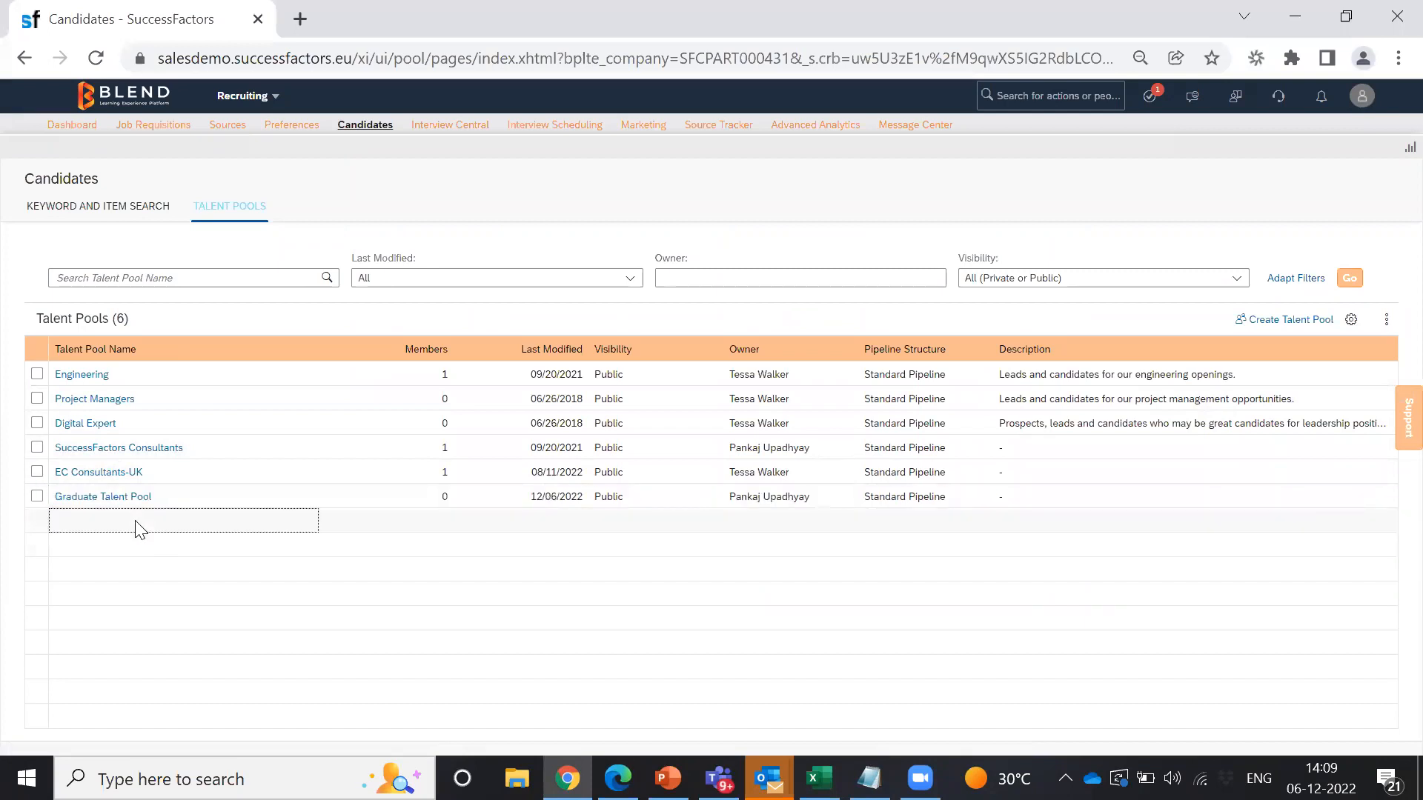
left_click_drag(406, 350, 442, 349)
left_click(426, 349)
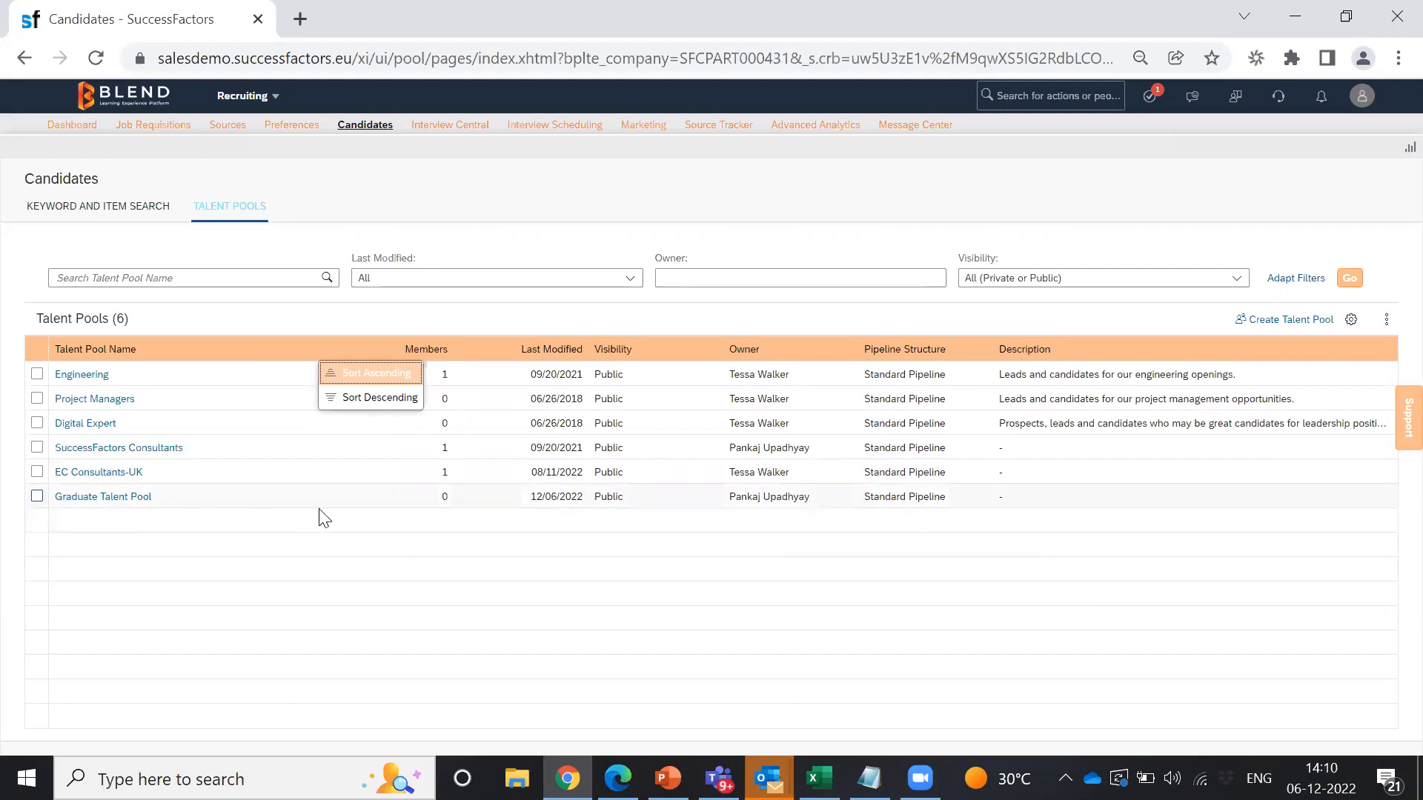
left_click(134, 504)
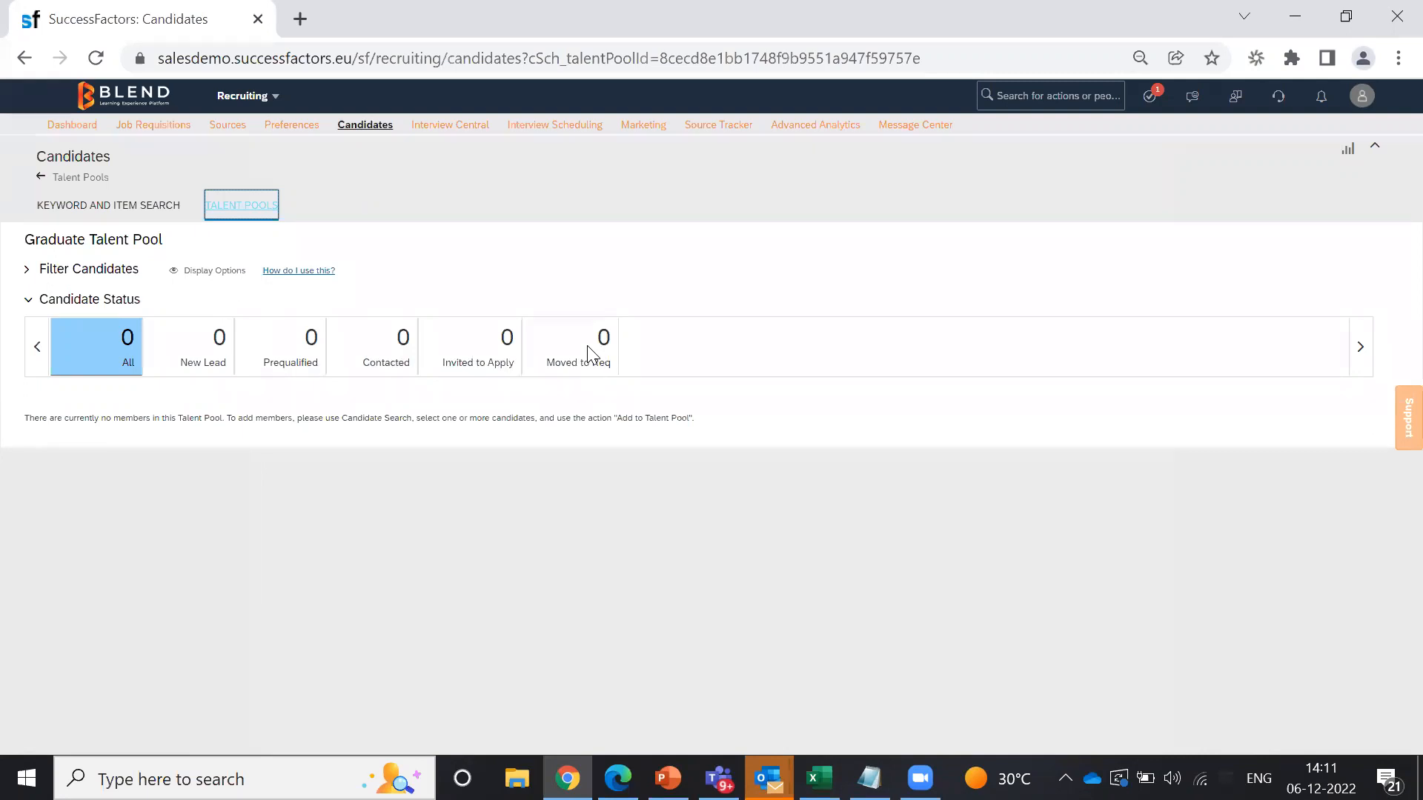
left_click(230, 207)
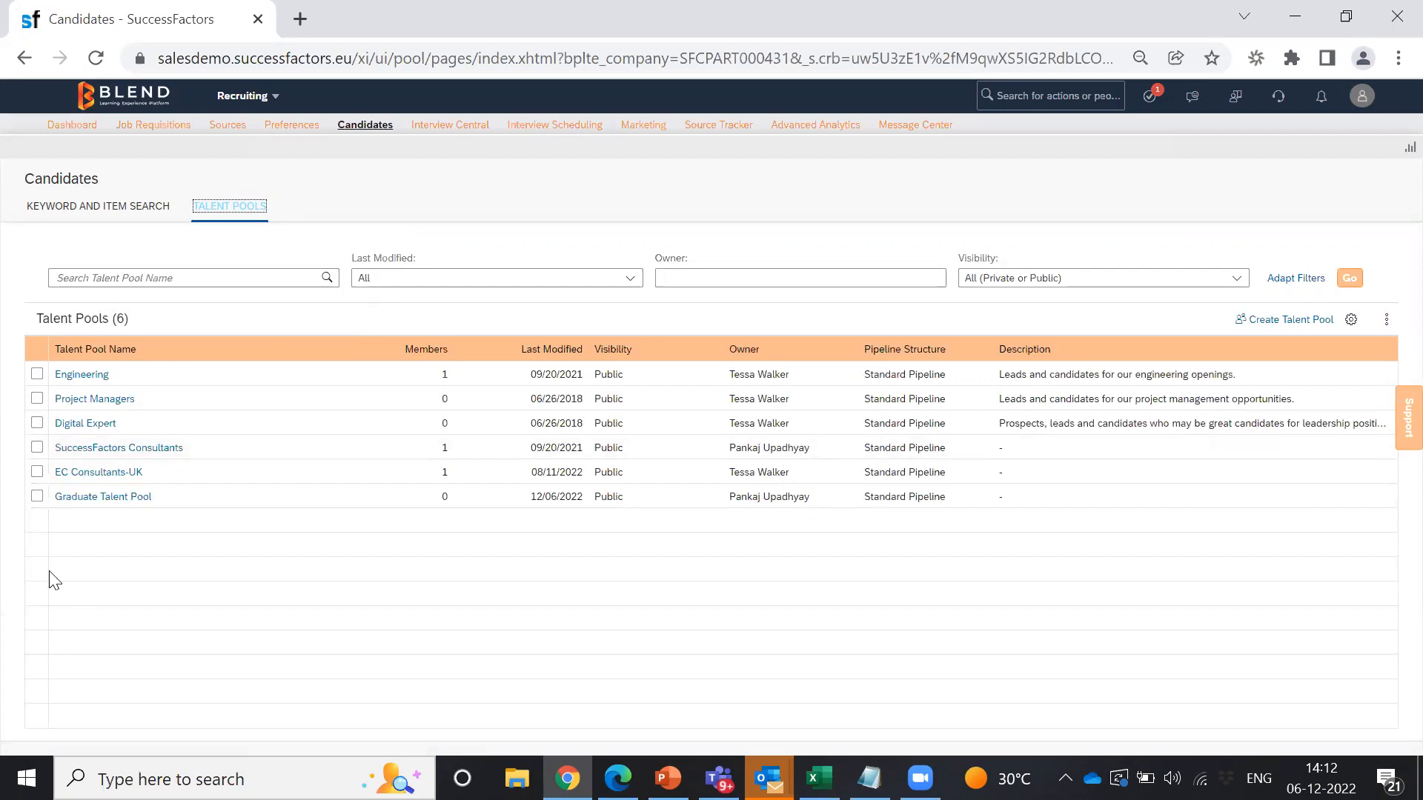
Step: Run a Keyword and Item Search for the exact resume phrase 'successfactor'
left_click(130, 212)
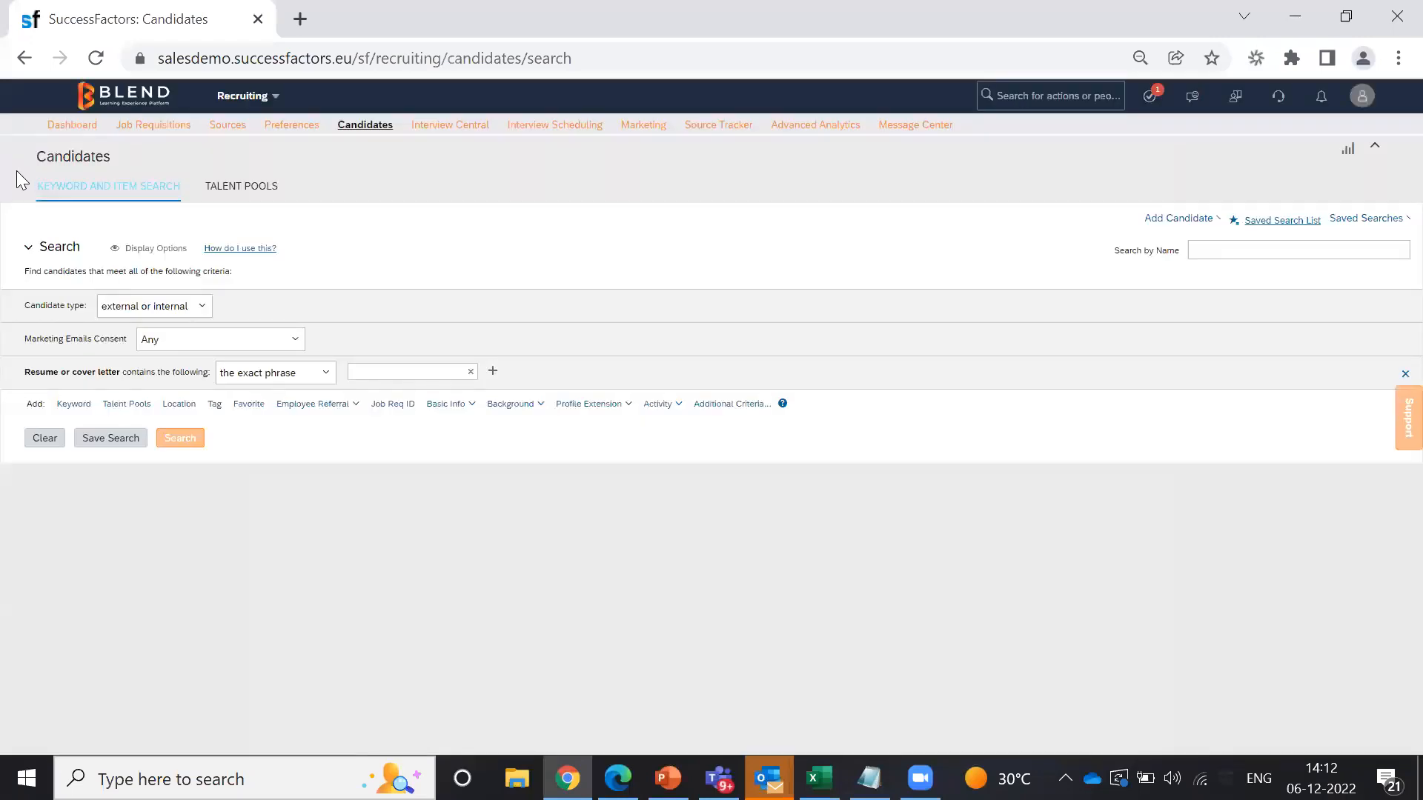
left_click(186, 185)
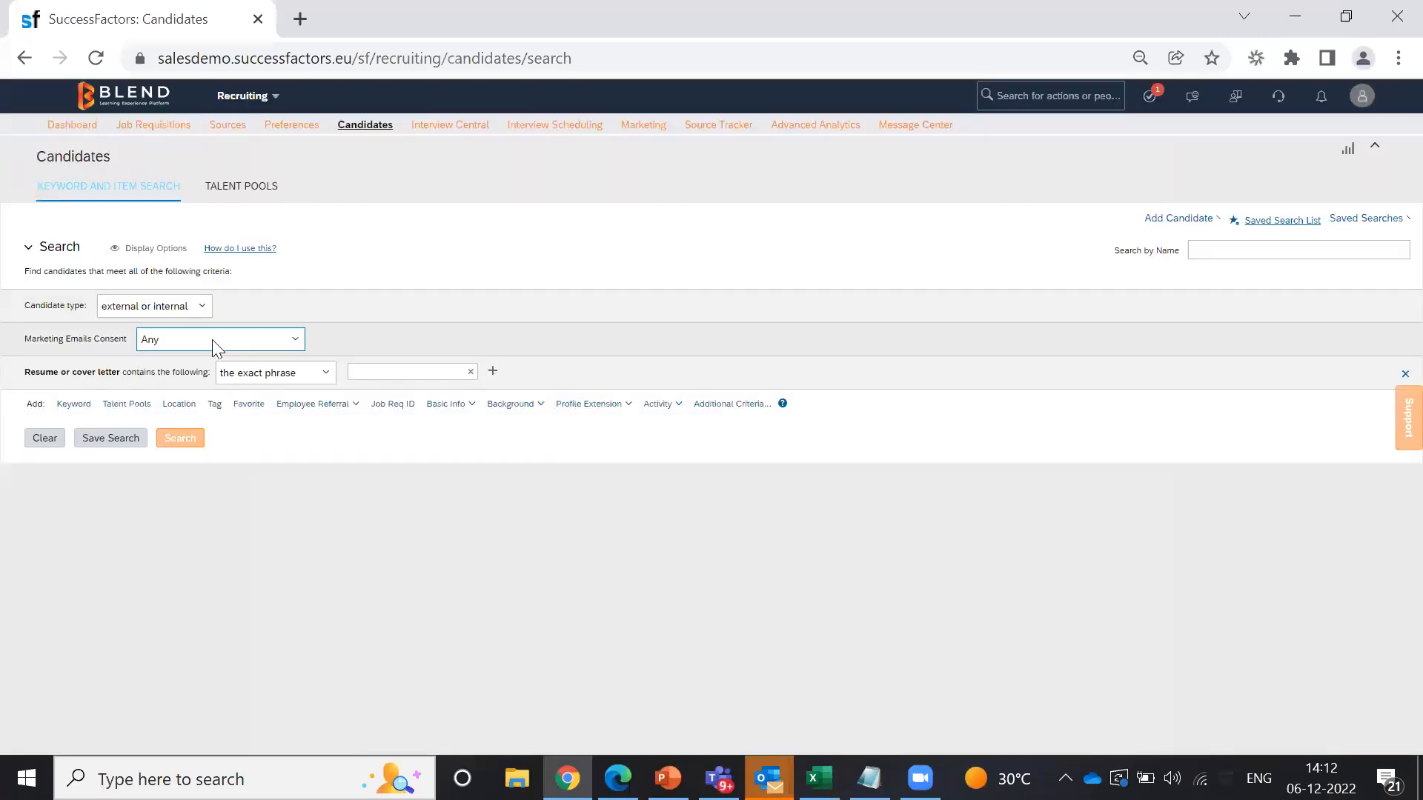
left_click(395, 373)
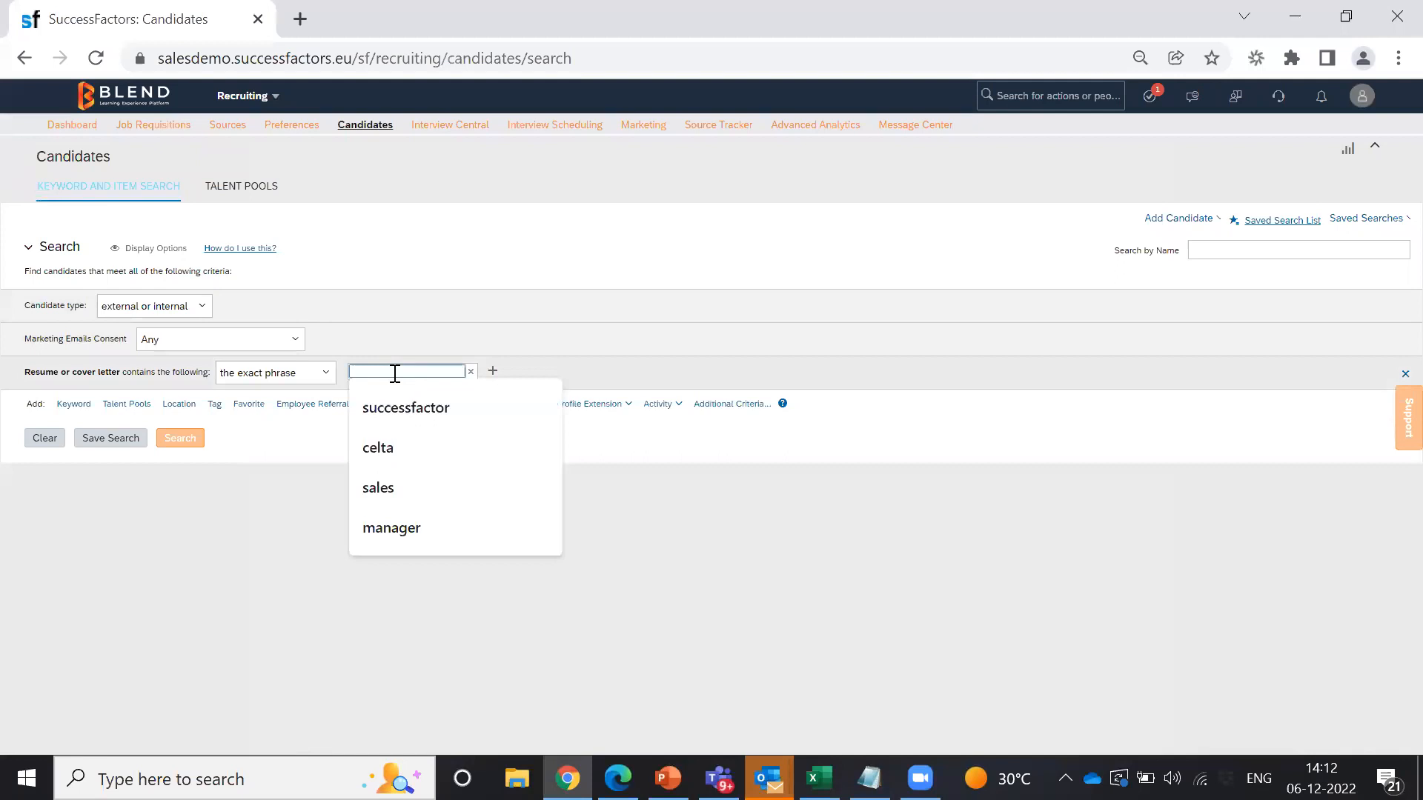
left_click(416, 404)
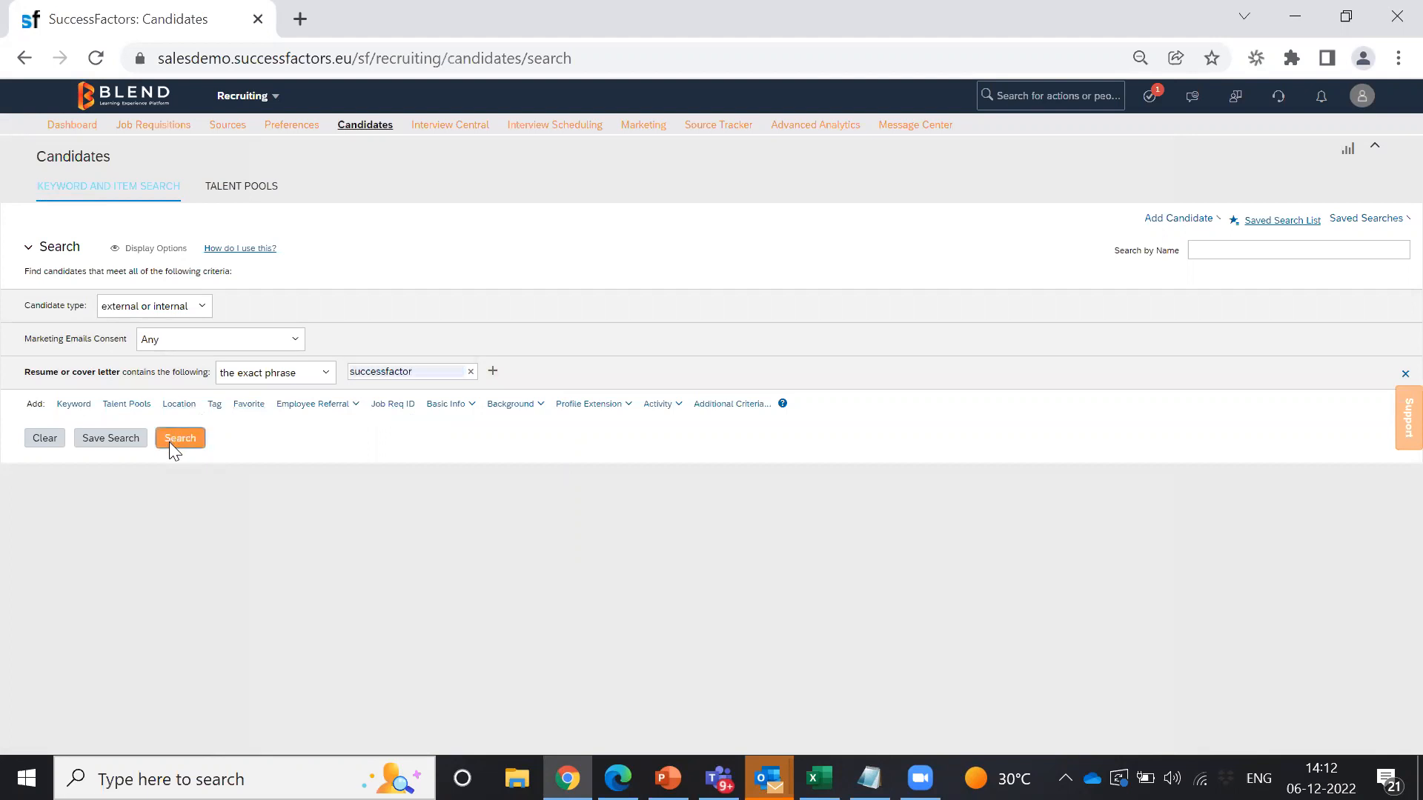
left_click(169, 442)
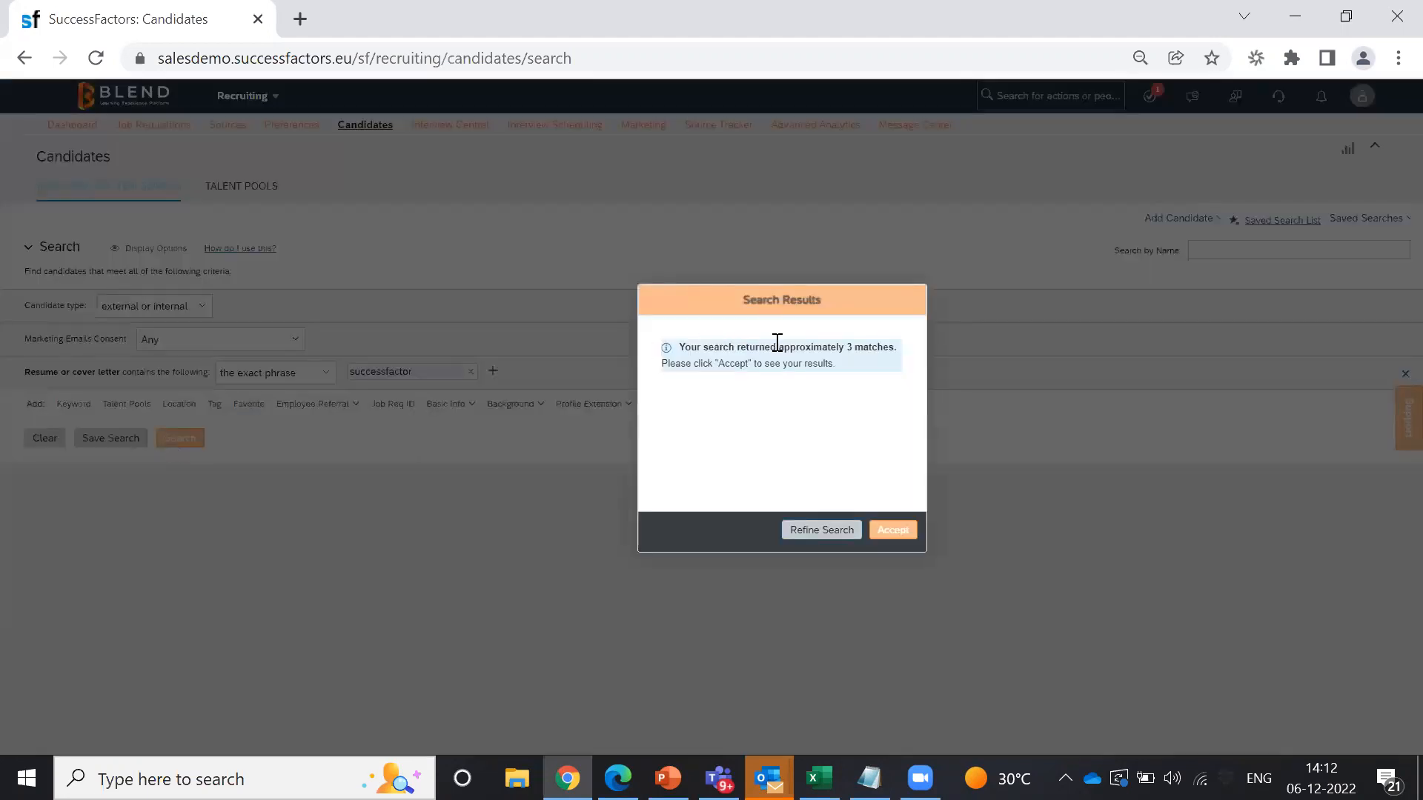
Step: Accept the search results prompt to list the 3 matching candidates
left_click_drag(844, 363, 676, 350)
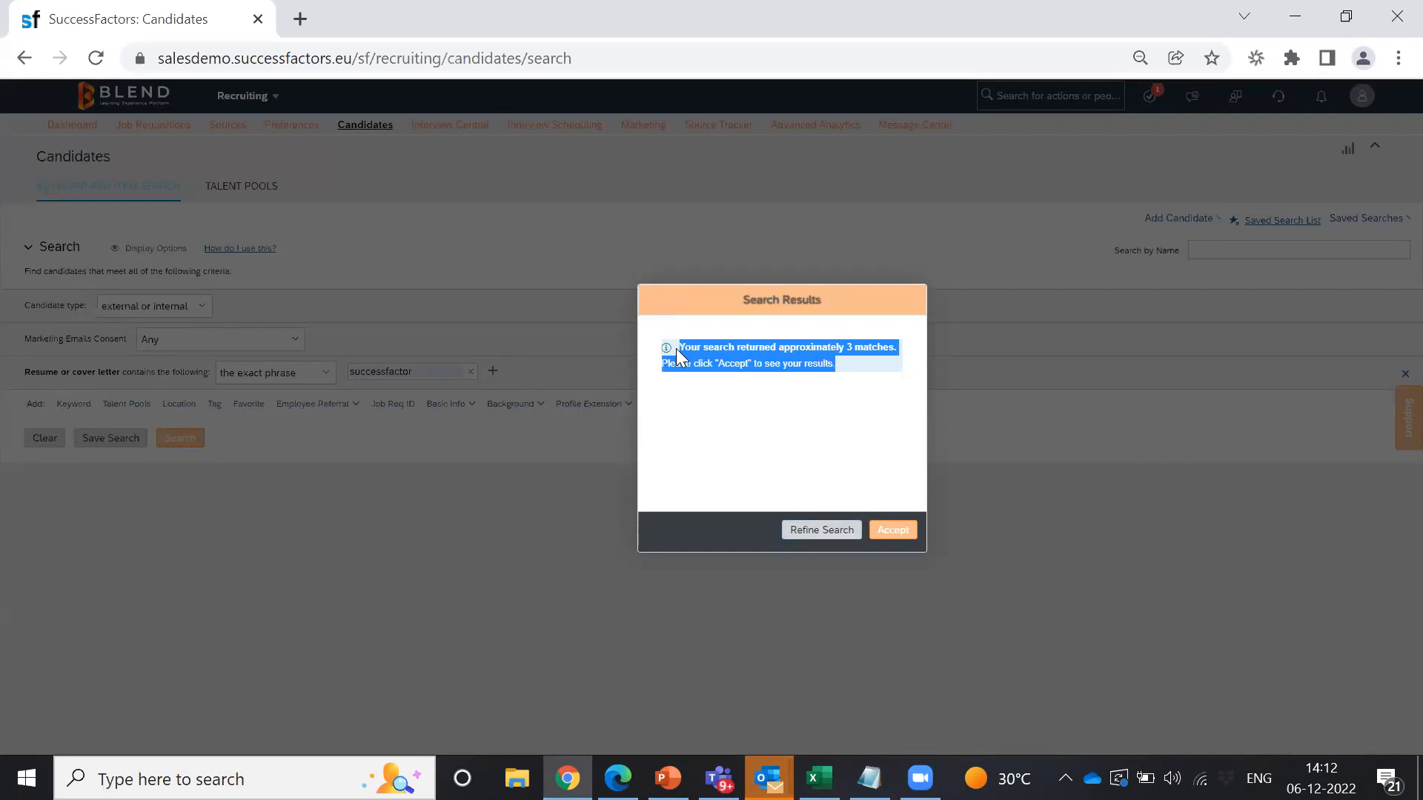
left_click(892, 531)
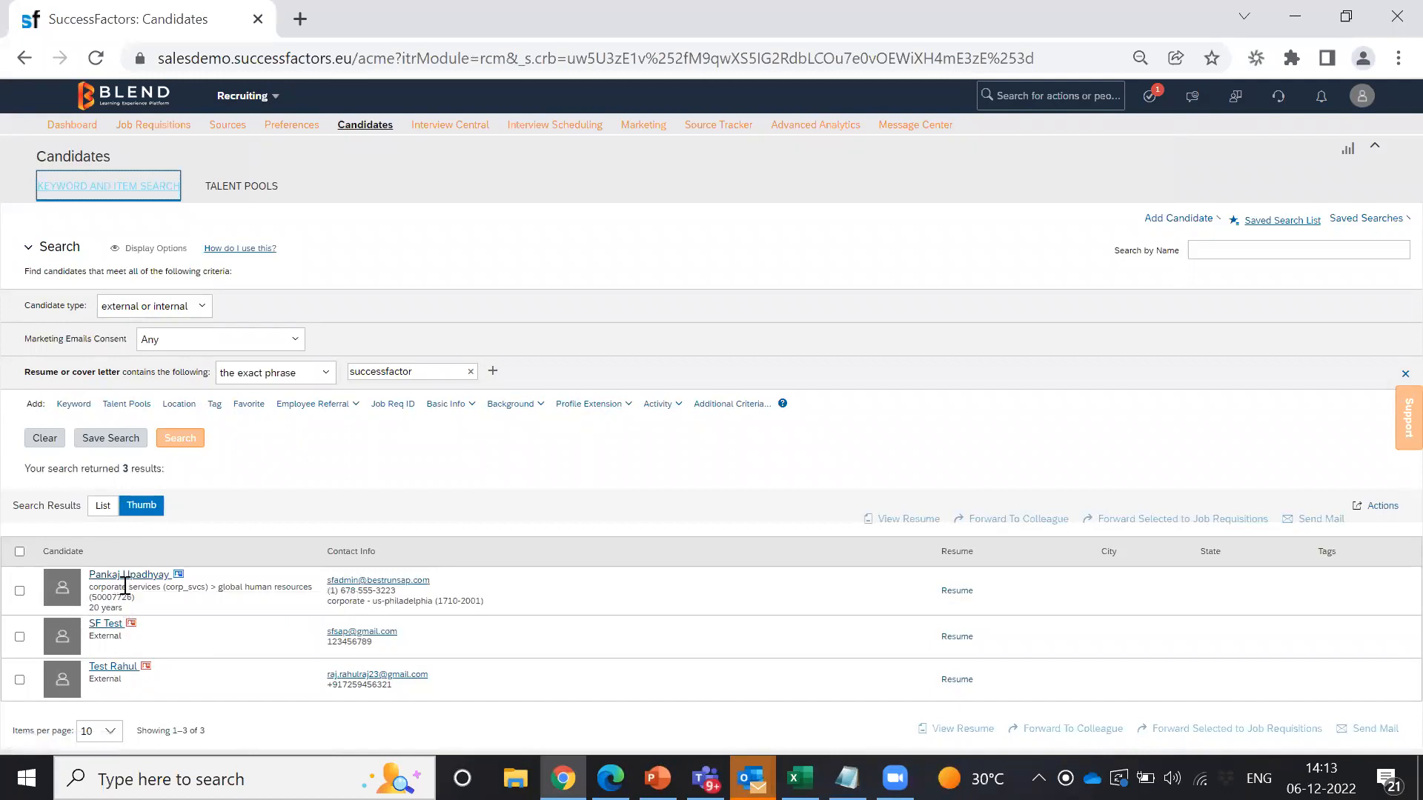
Step: Select all three matching candidates and bring up their Actions menu
left_click(20, 552)
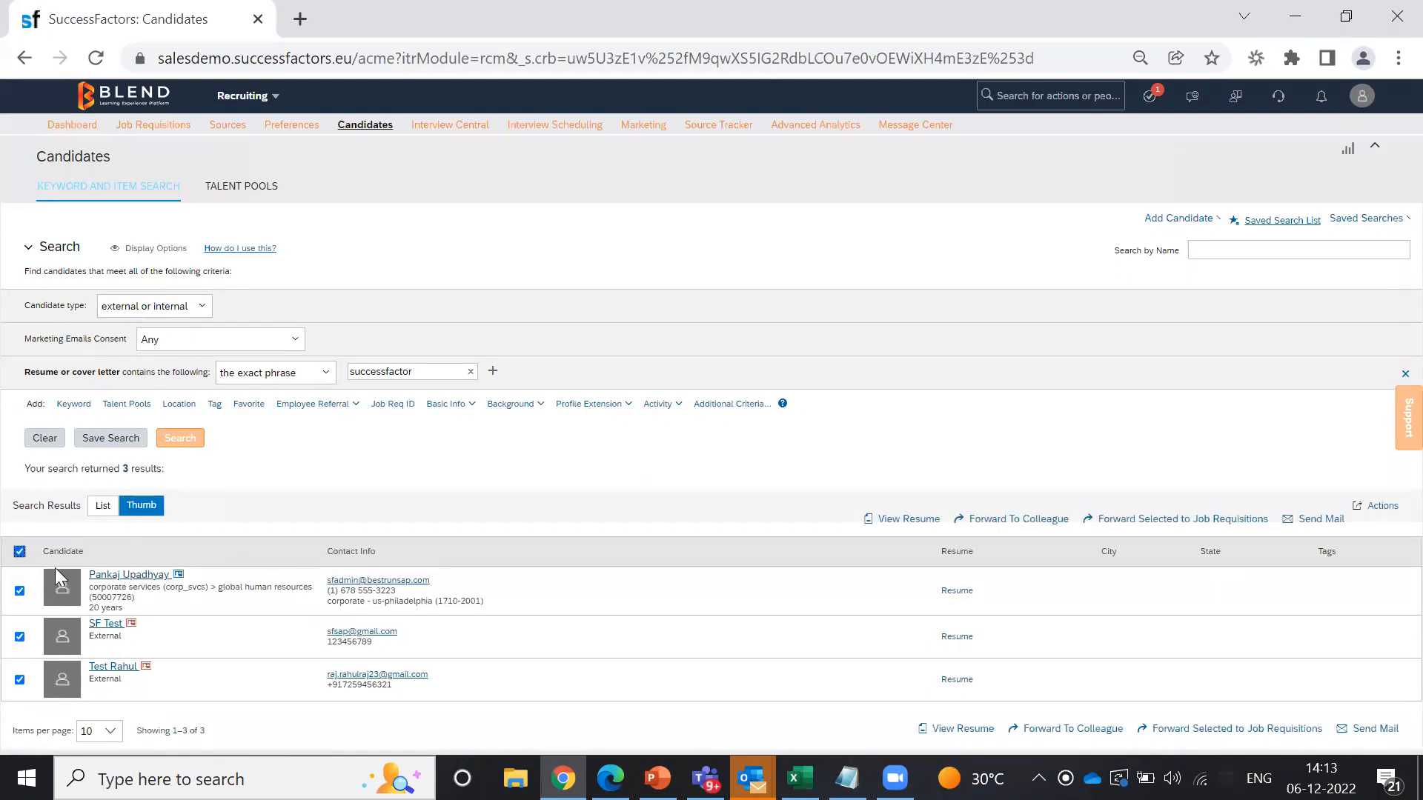
left_click(20, 552)
left_click(20, 553)
left_click_drag(1334, 497, 1392, 510)
left_click(1388, 512)
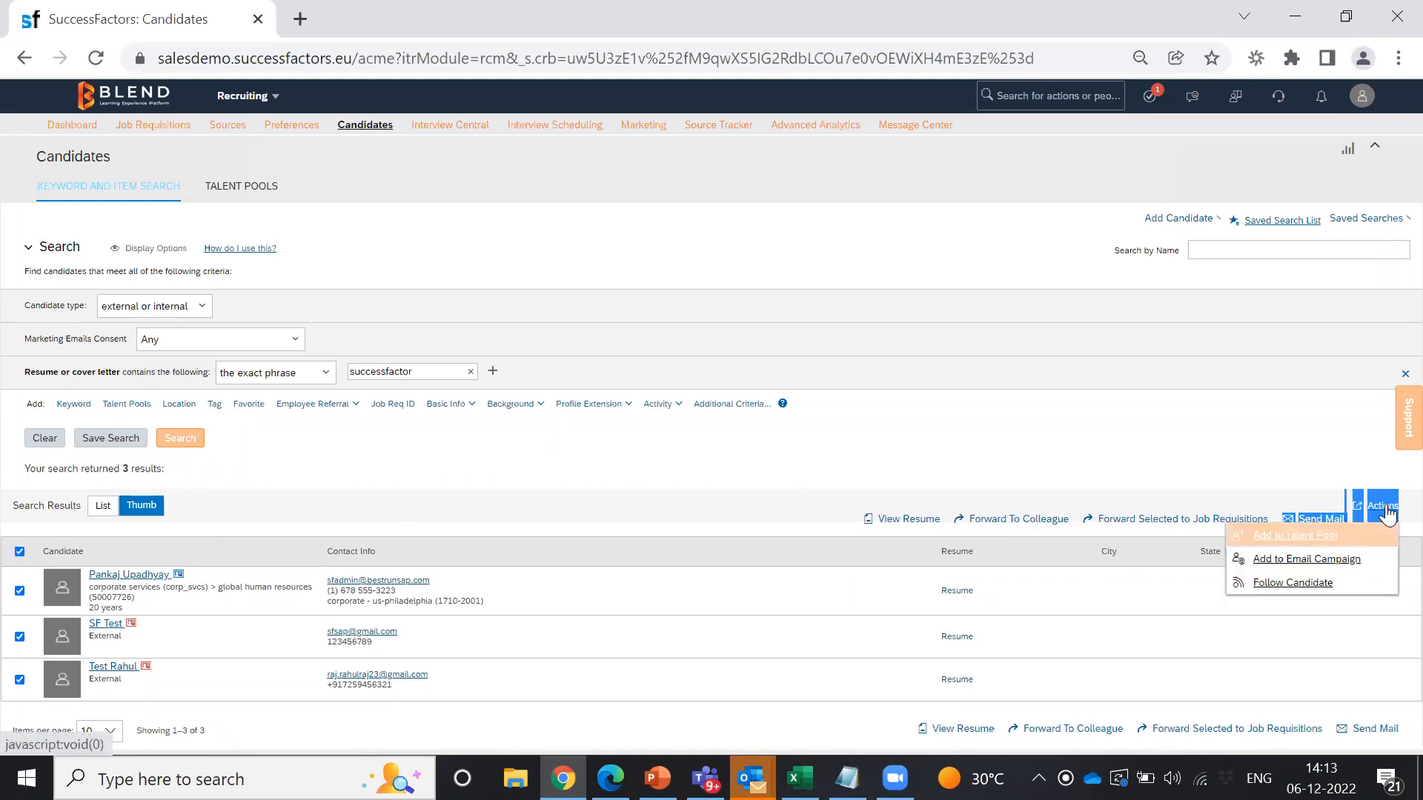
Step: Set up Add to Talent Pool with Graduate Talent Pool as destination and New Lead status
left_click(1303, 540)
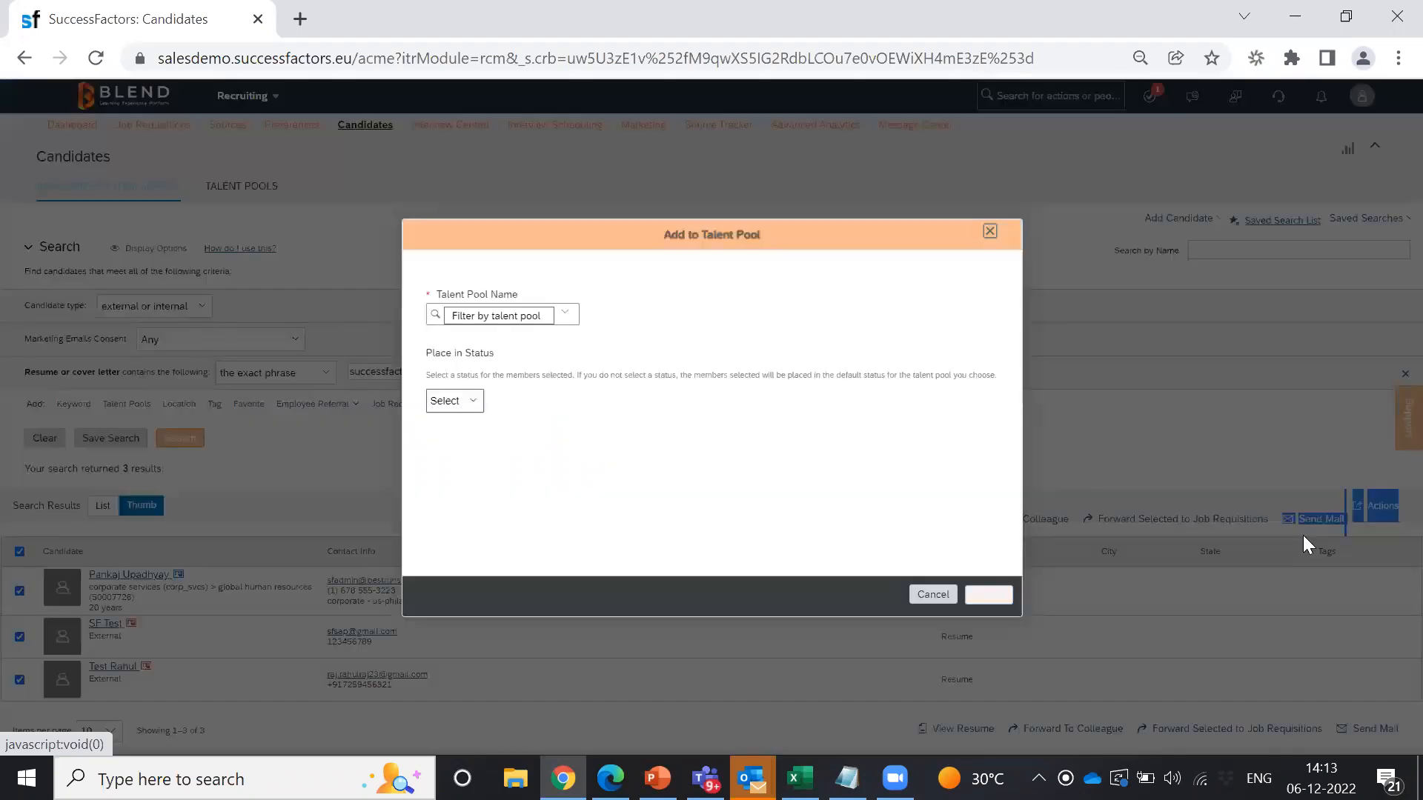
left_click(570, 323)
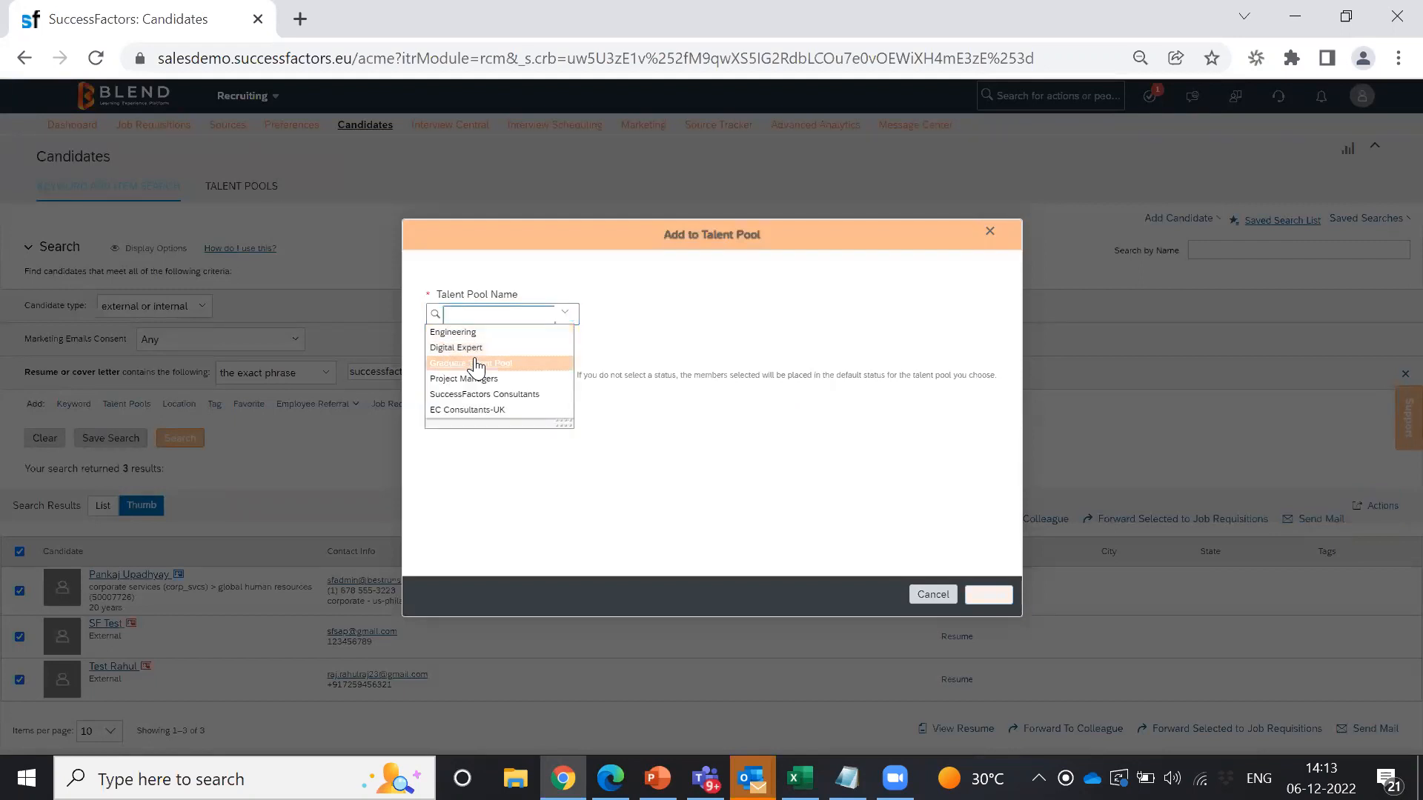
left_click(473, 366)
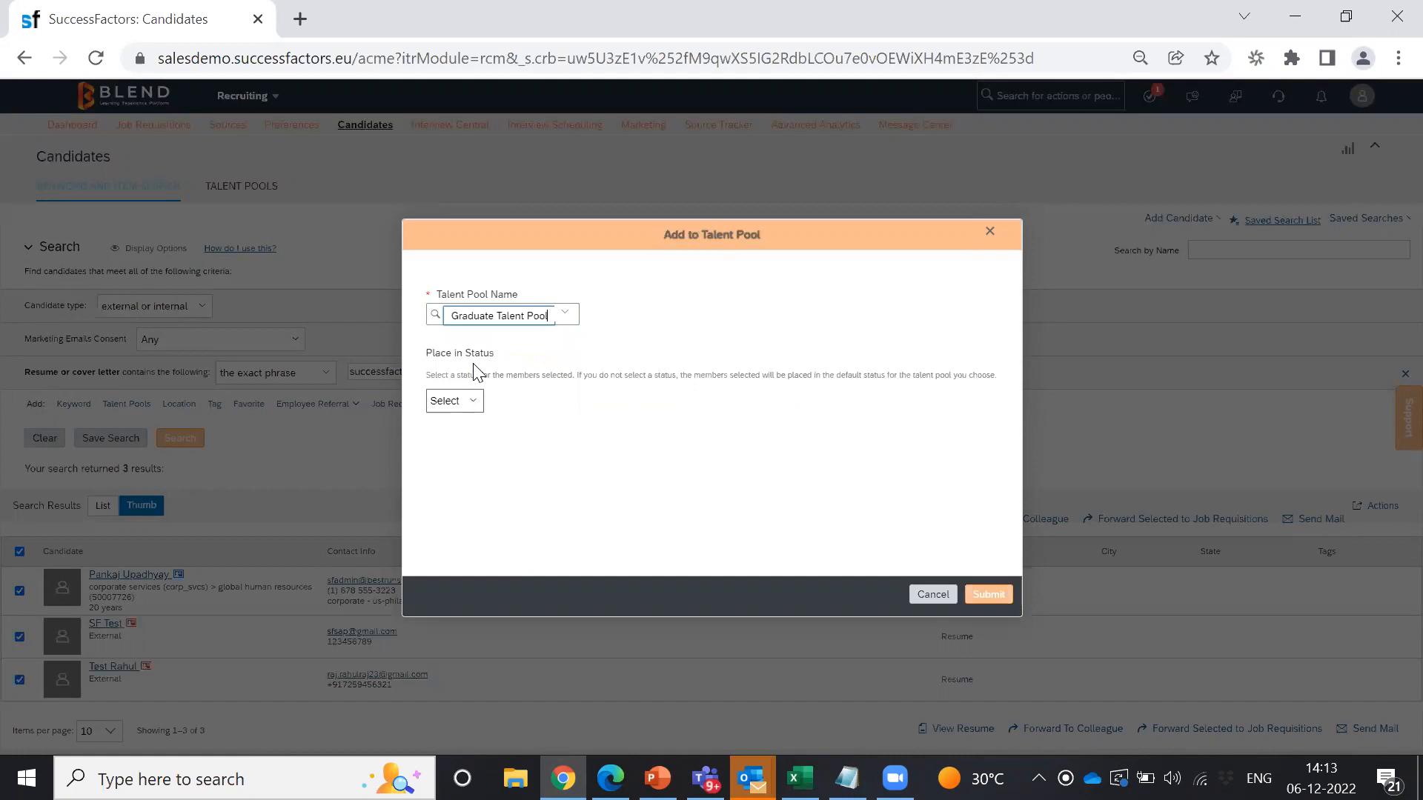
left_click_drag(427, 357, 512, 355)
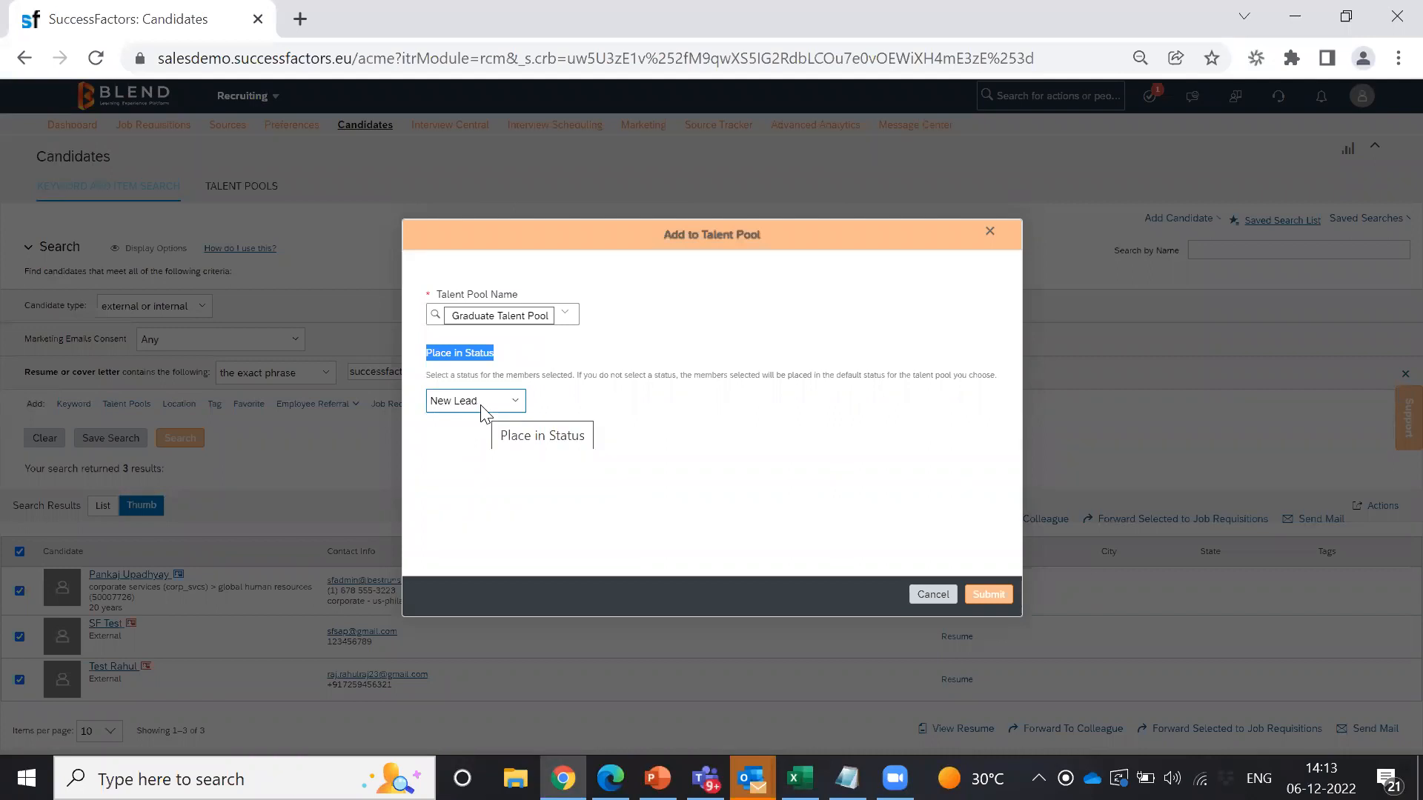
left_click(575, 407)
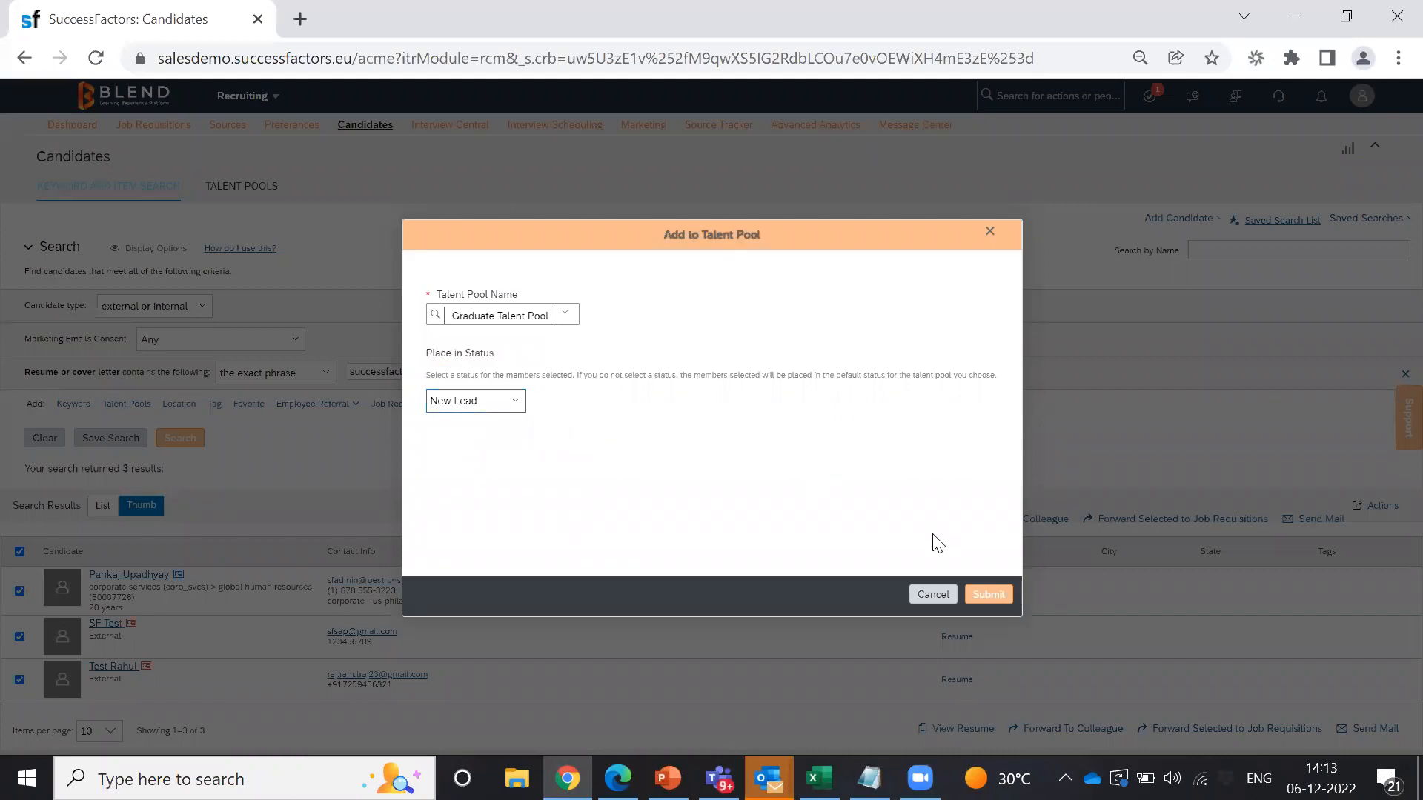
Step: Submit the addition and acknowledge the 3-of-3 candidates added confirmation
left_click(989, 596)
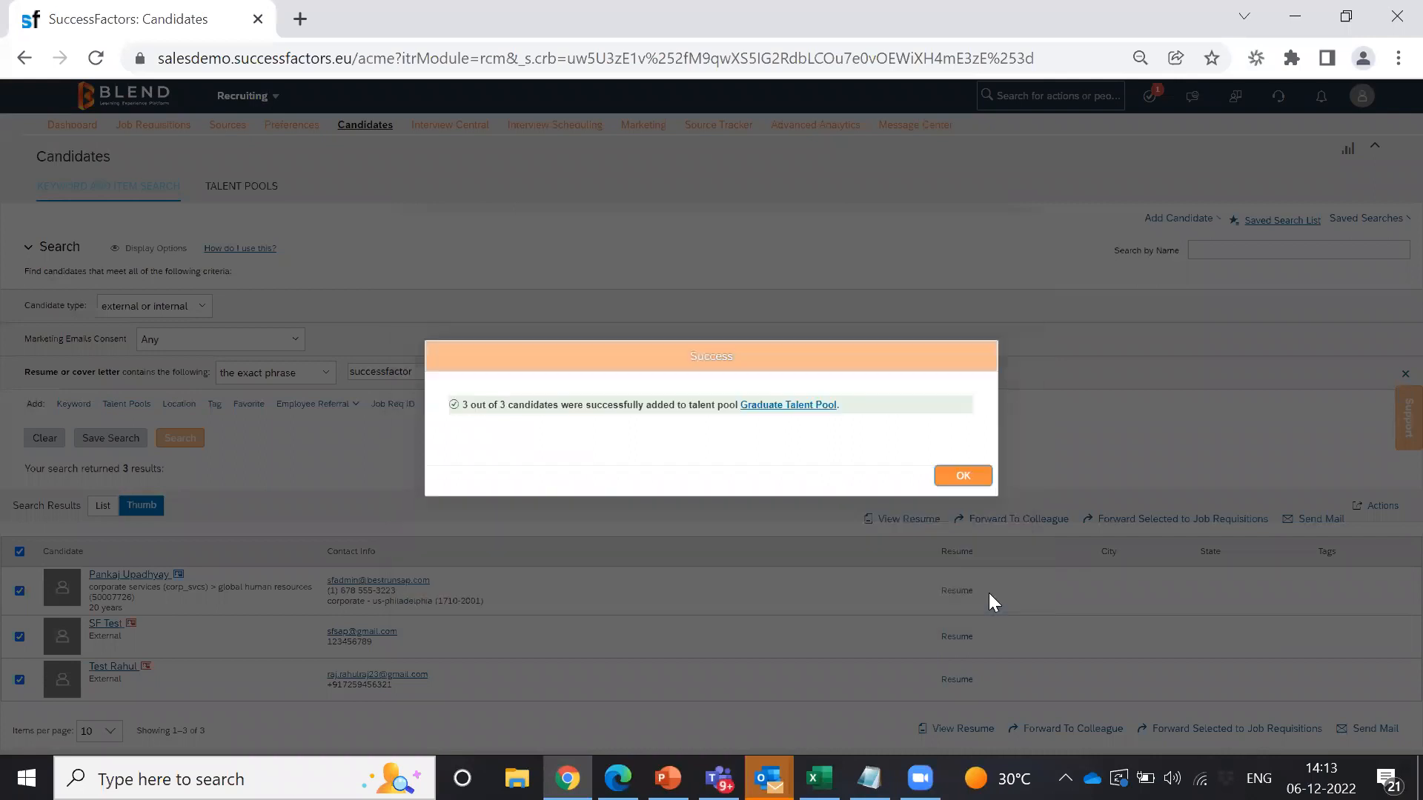
left_click(962, 478)
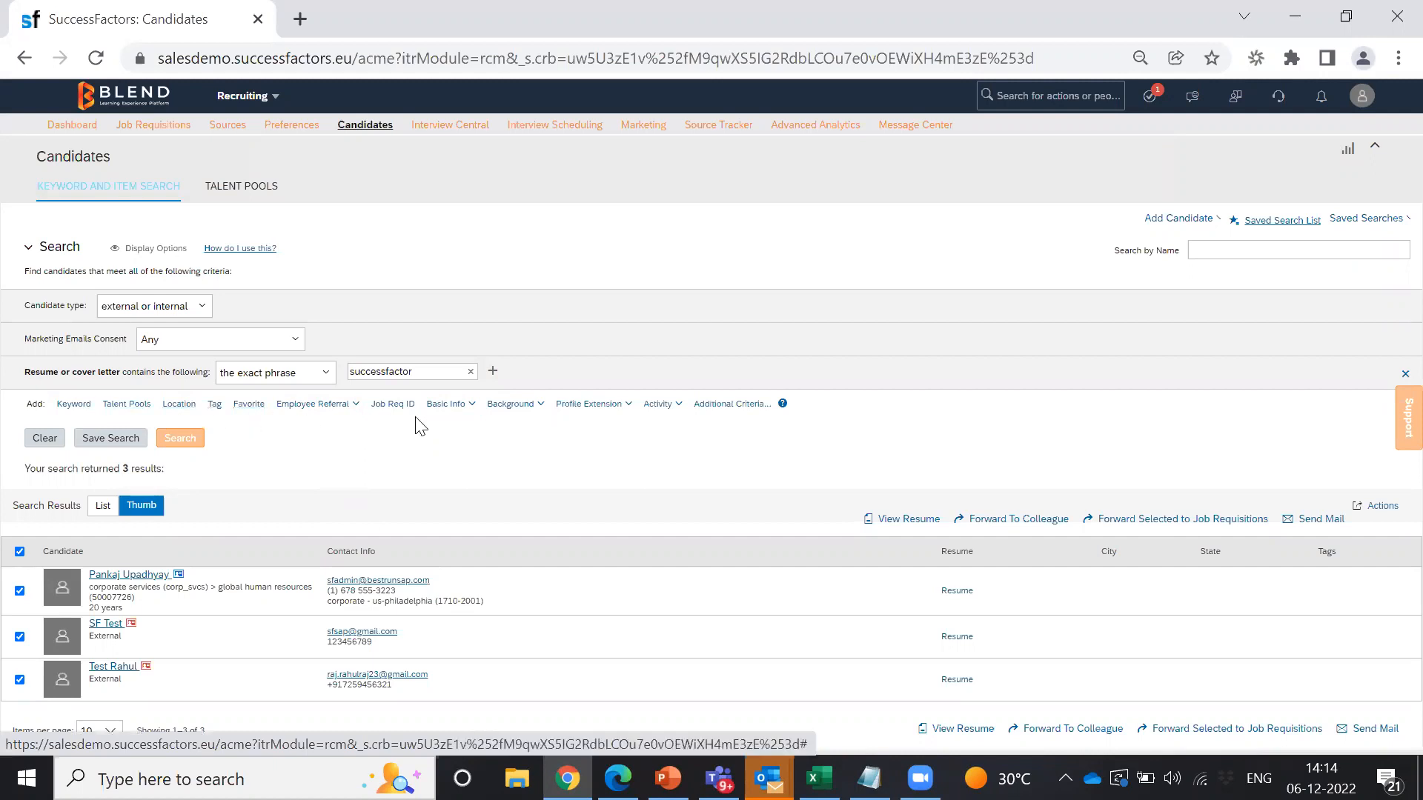
Step: Browse the Basic Info and Background criteria, then view Talent Pools showing Graduate Talent Pool with 3 members
left_click(468, 408)
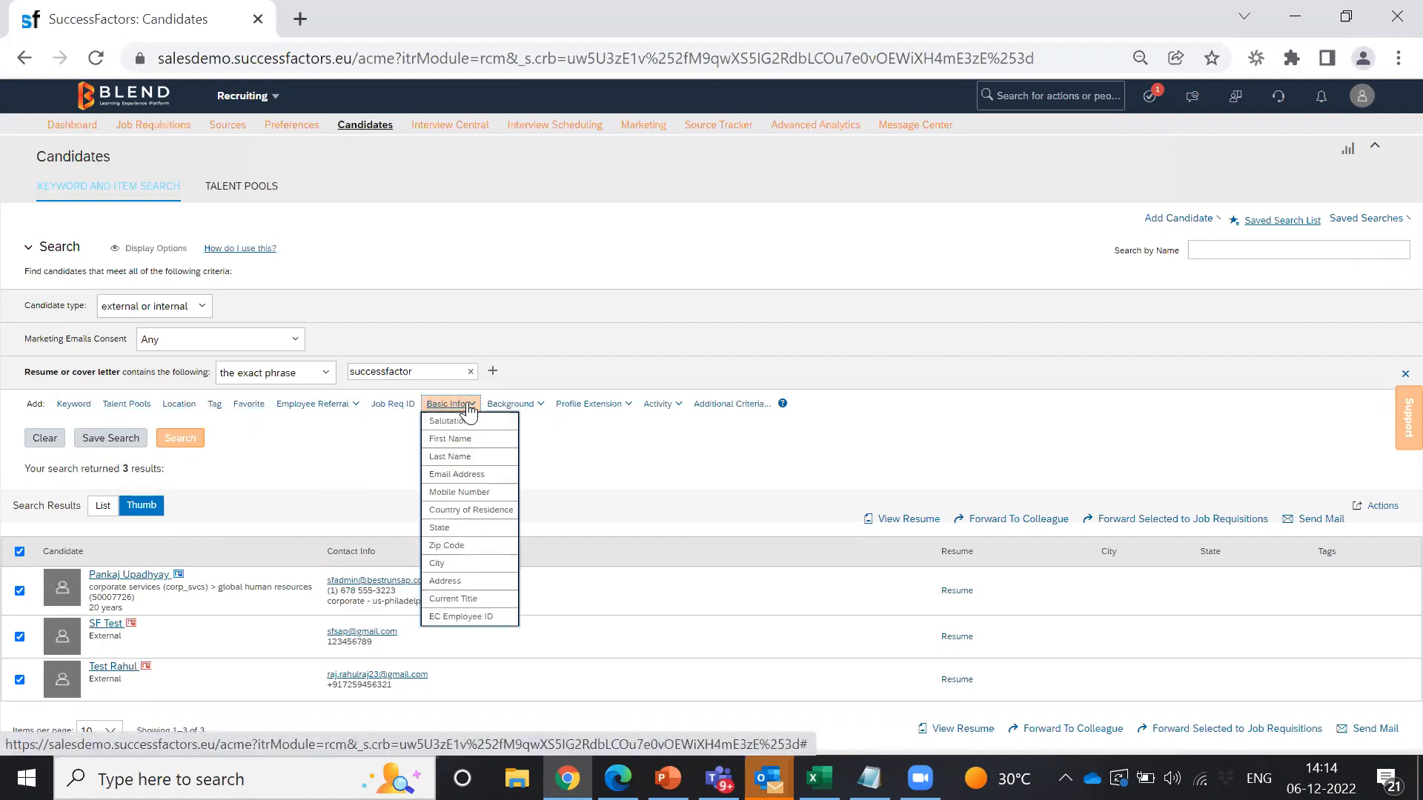
left_click(545, 408)
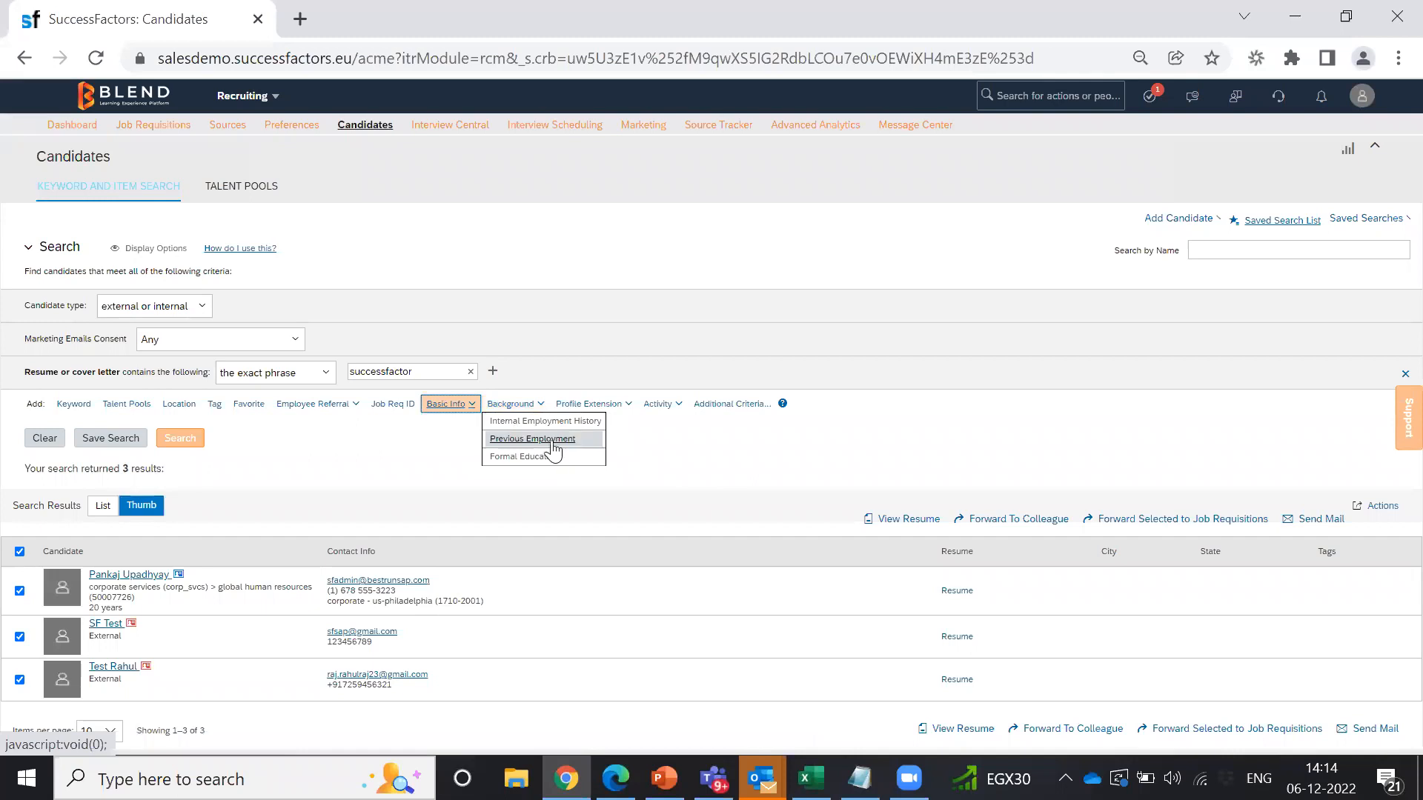
left_click(431, 439)
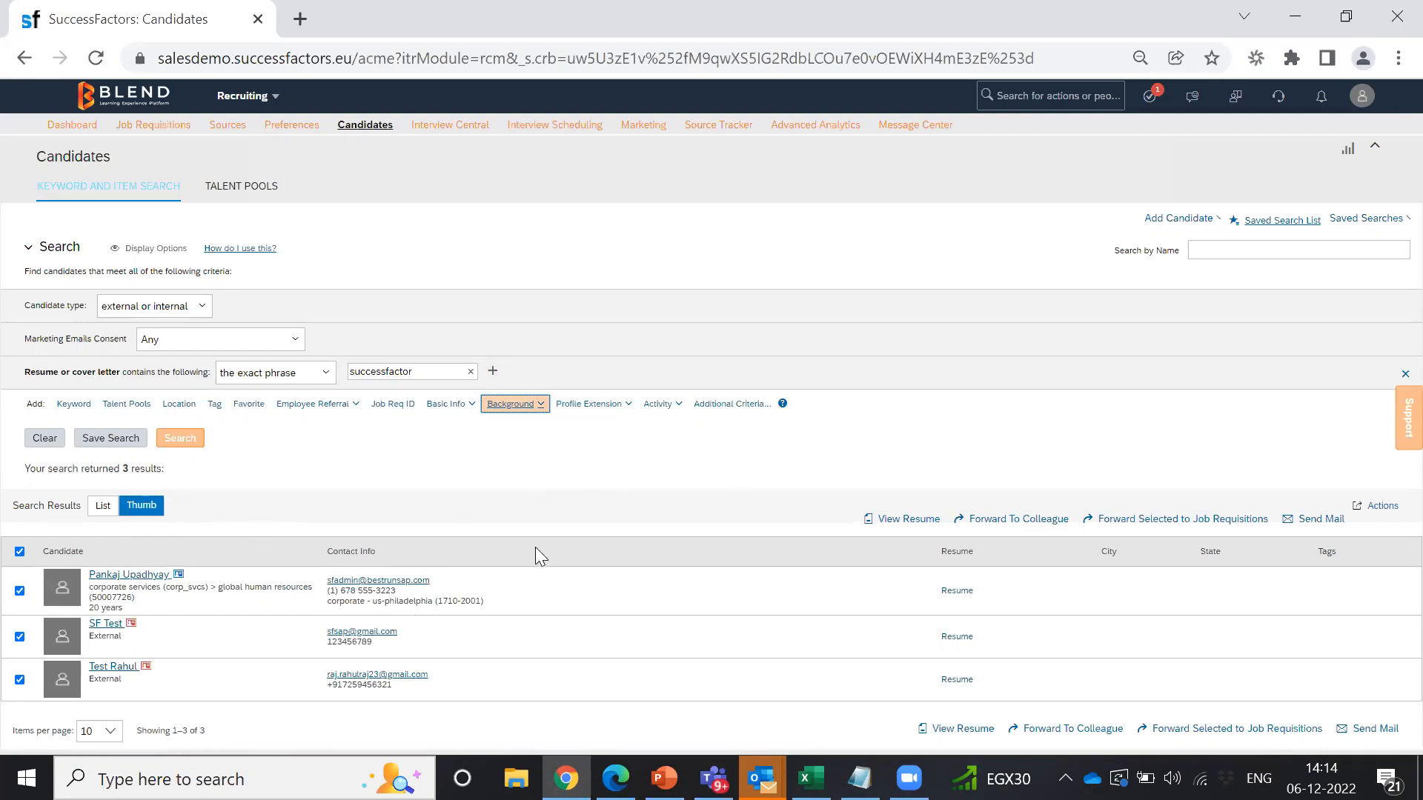
left_click(256, 190)
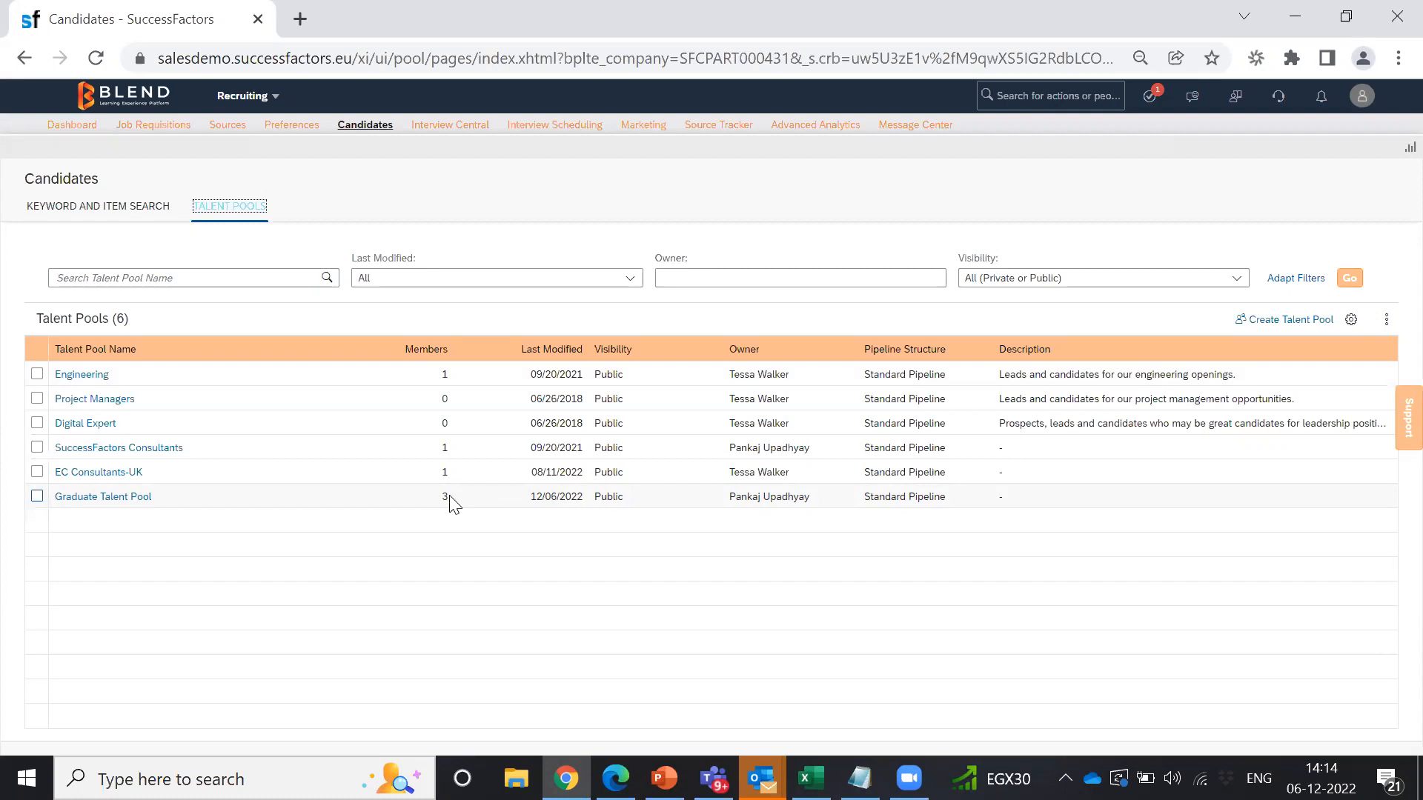
Step: Open Graduate Talent Pool's New Lead candidates and select the first and third candidates
left_click(91, 498)
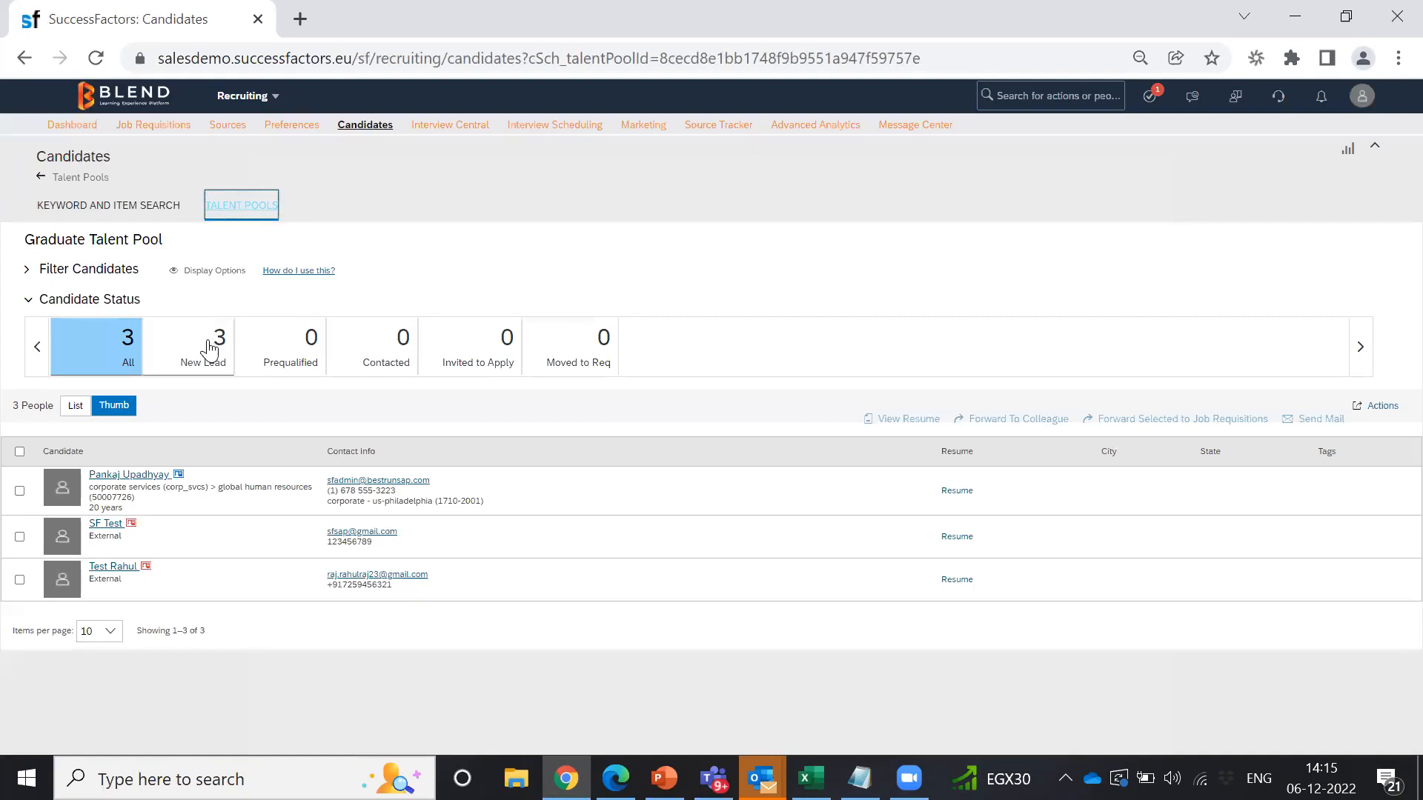
left_click(211, 349)
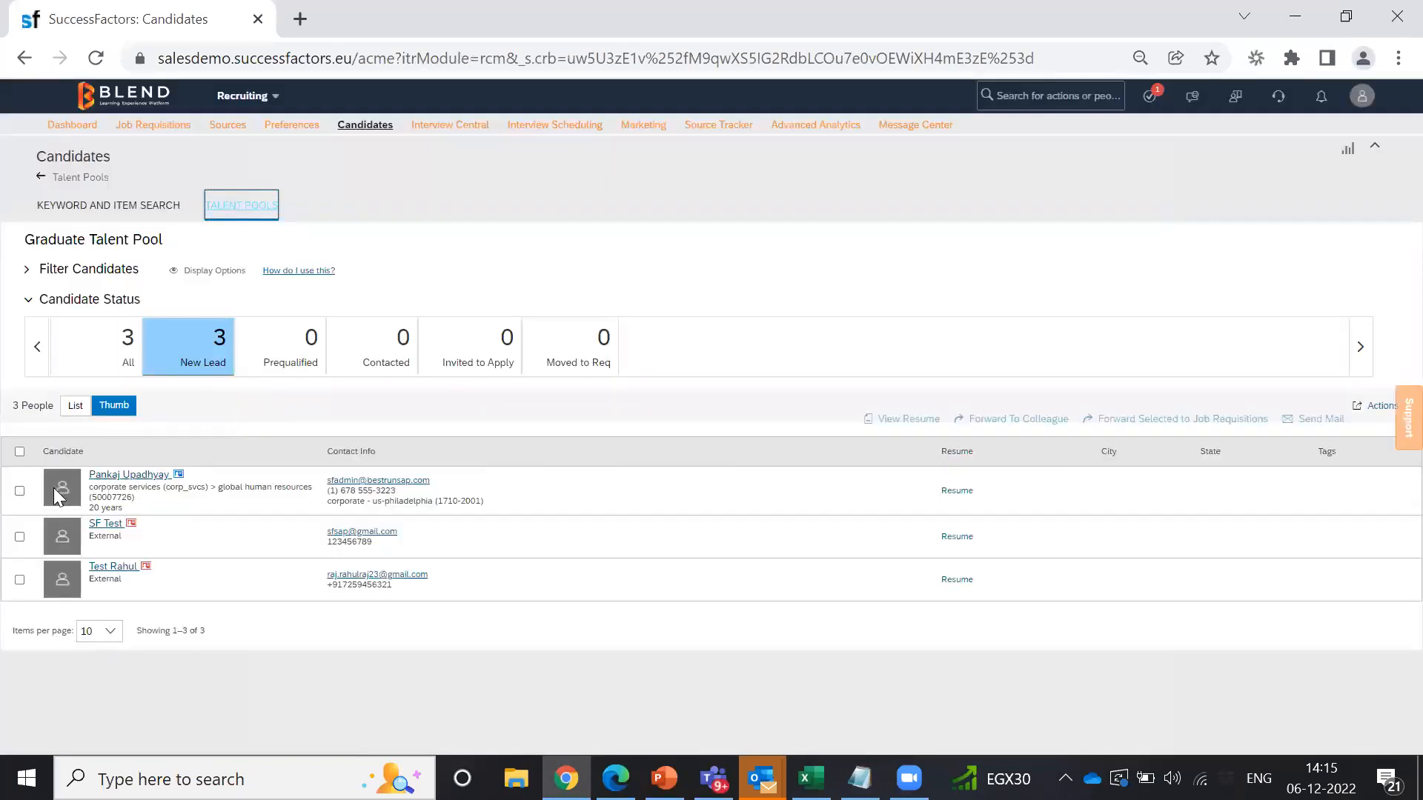
left_click(19, 491)
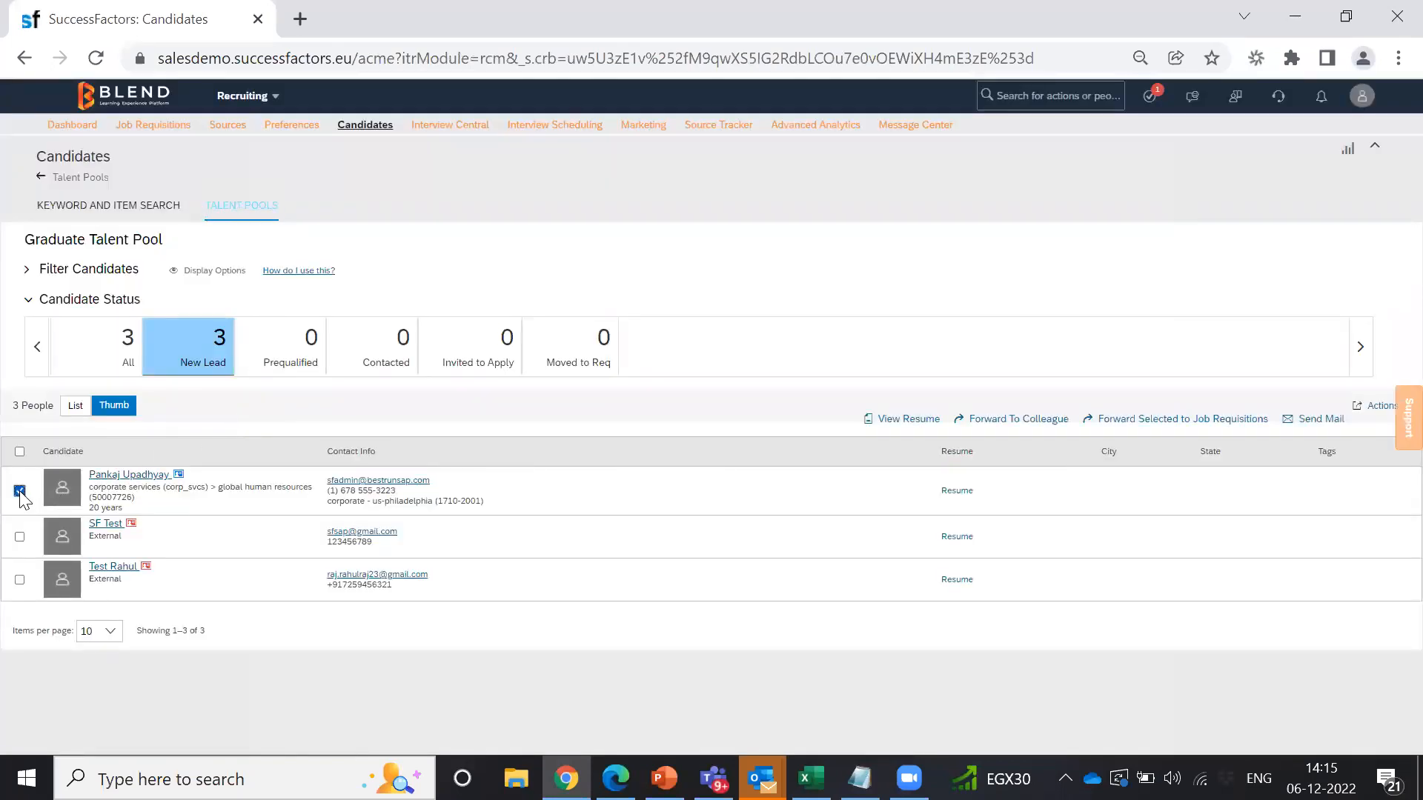
left_click(20, 536)
left_click(19, 580)
left_click(19, 537)
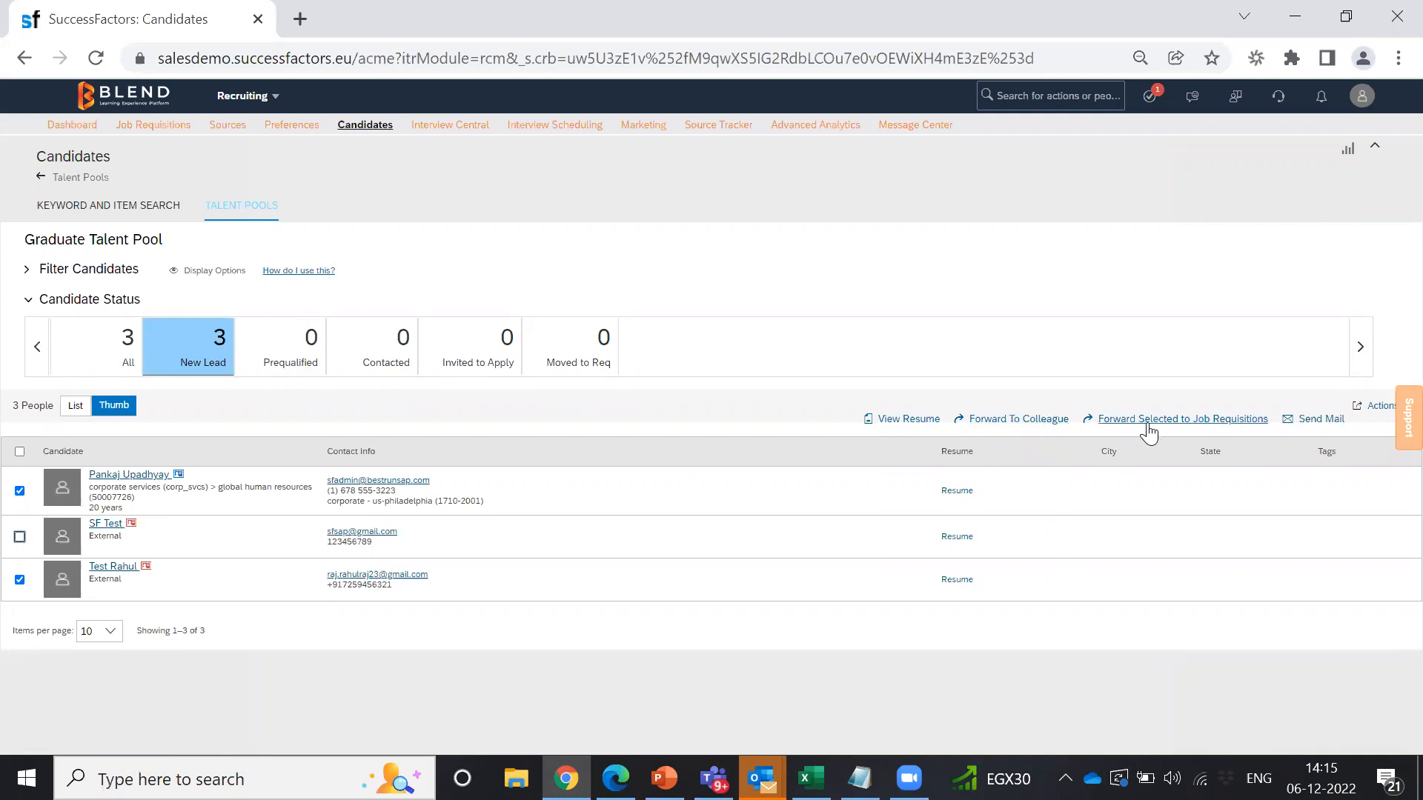
Step: Forward the two selected candidates to HR Professional requisition 2844, then reload the New Lead list
left_click(1182, 420)
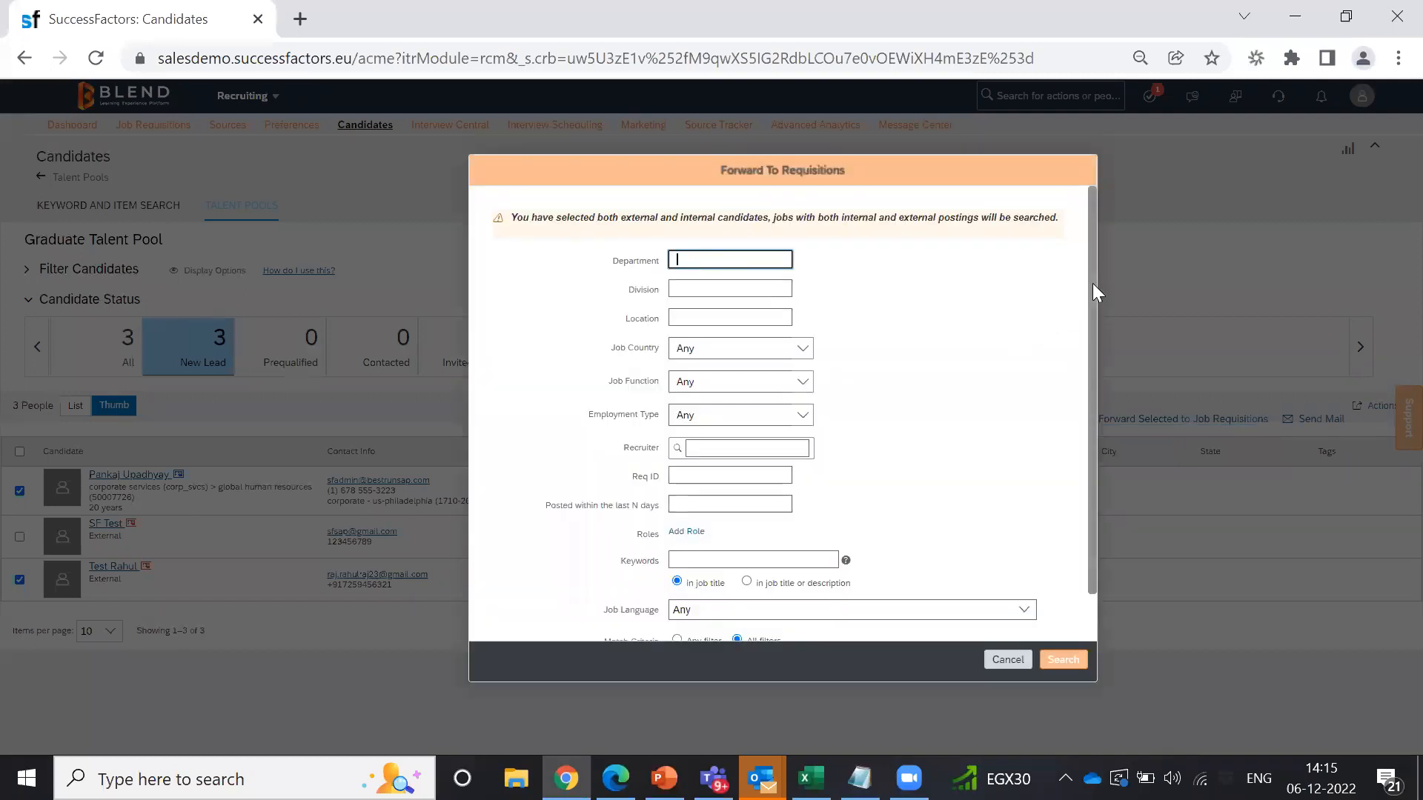
scroll(1094, 289, "down", 2)
left_click(729, 422)
type("2844")
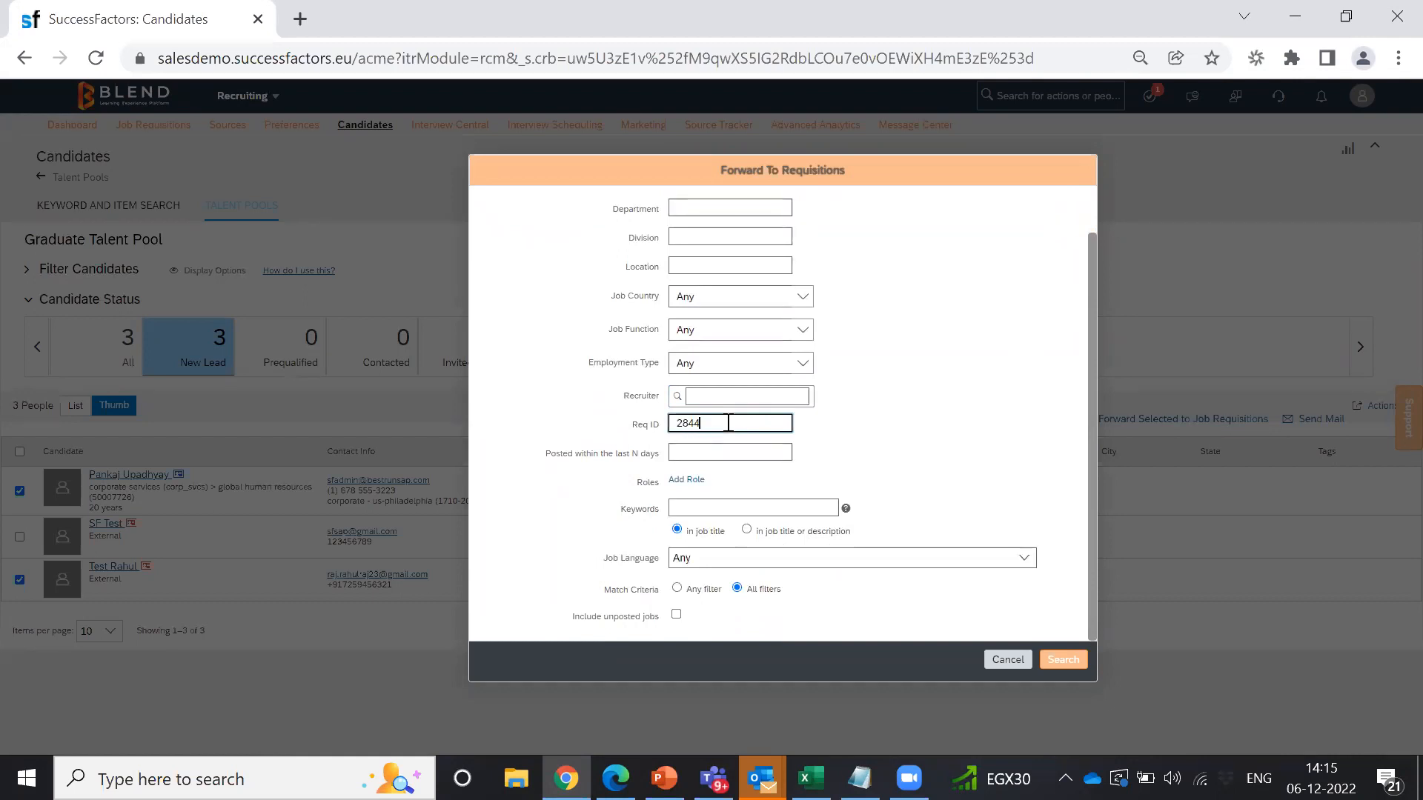
left_click(1070, 656)
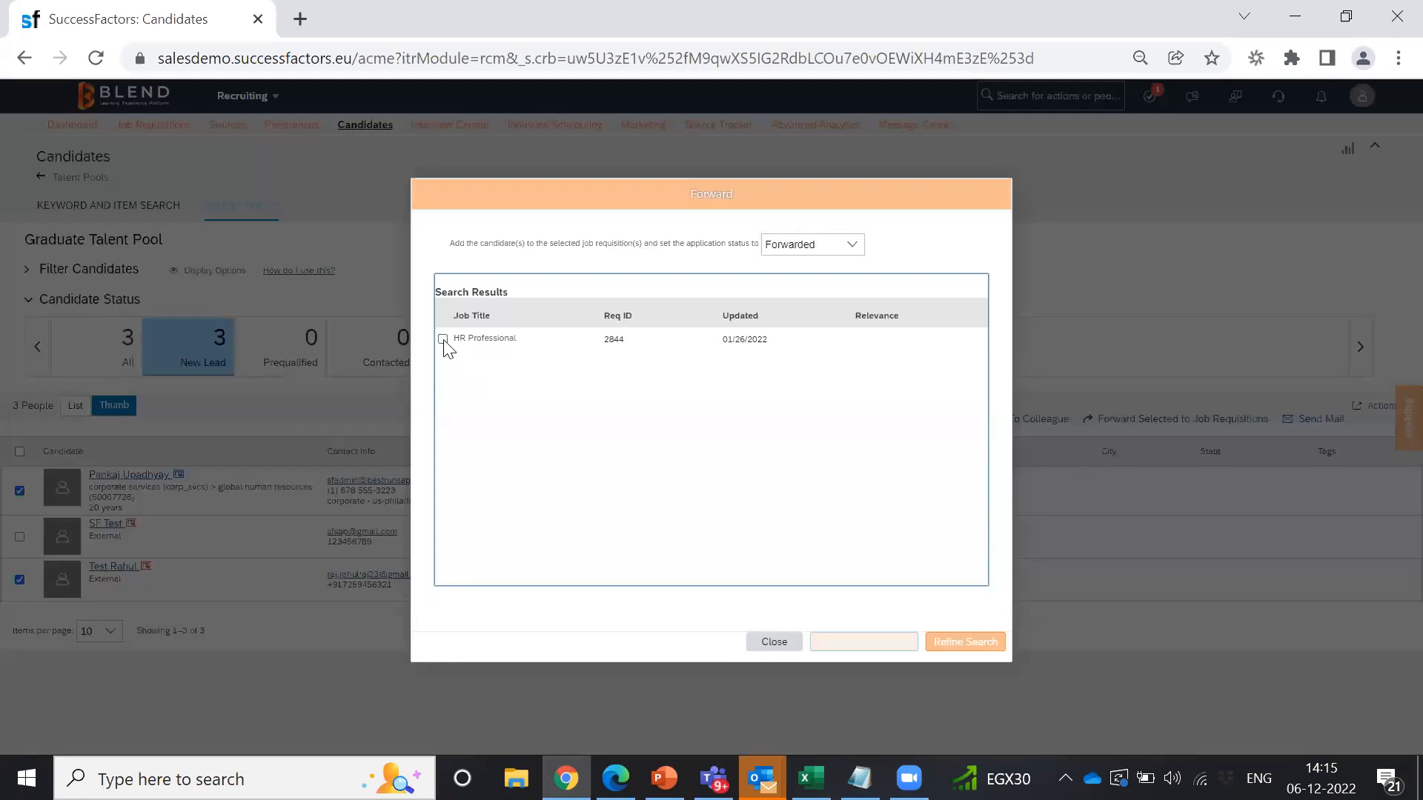
left_click(443, 340)
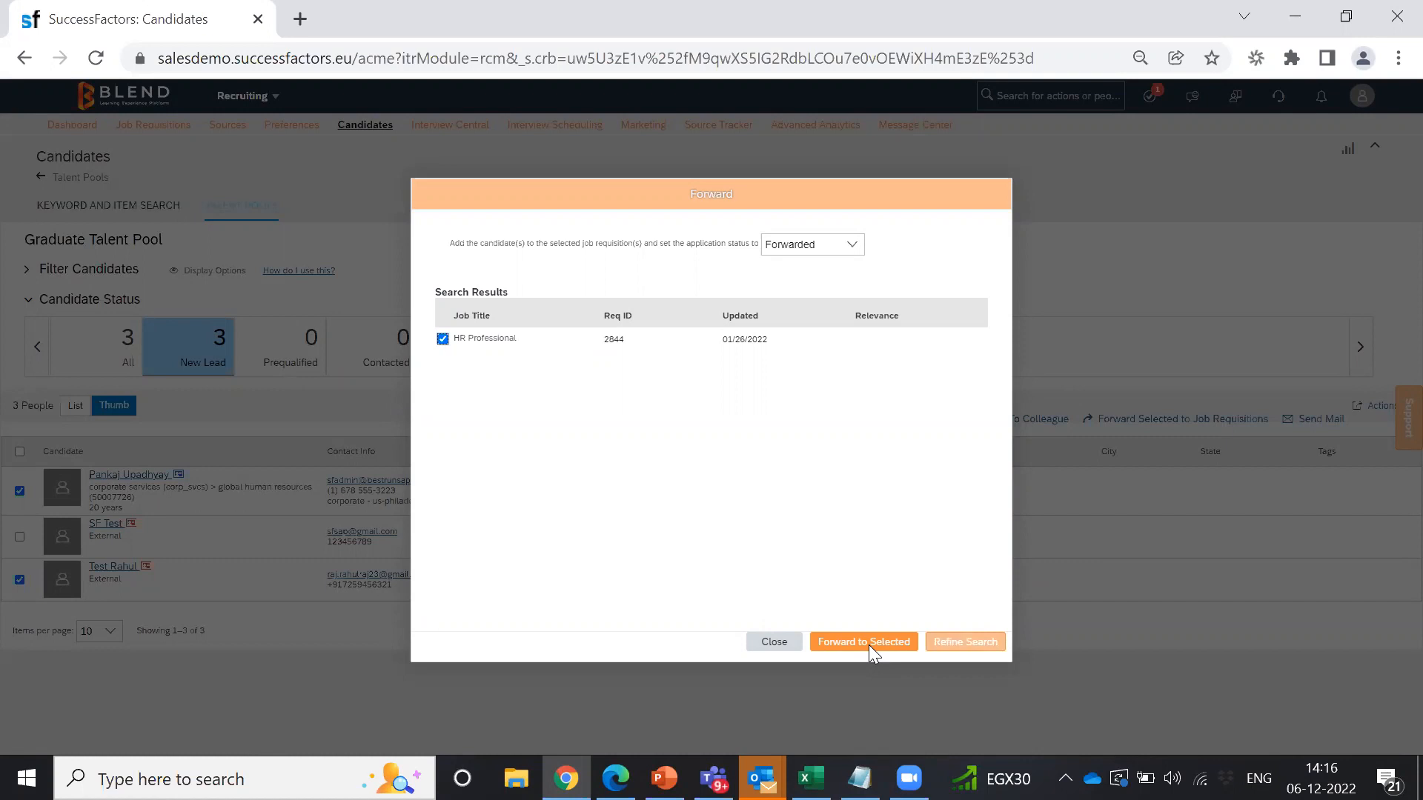
left_click(785, 641)
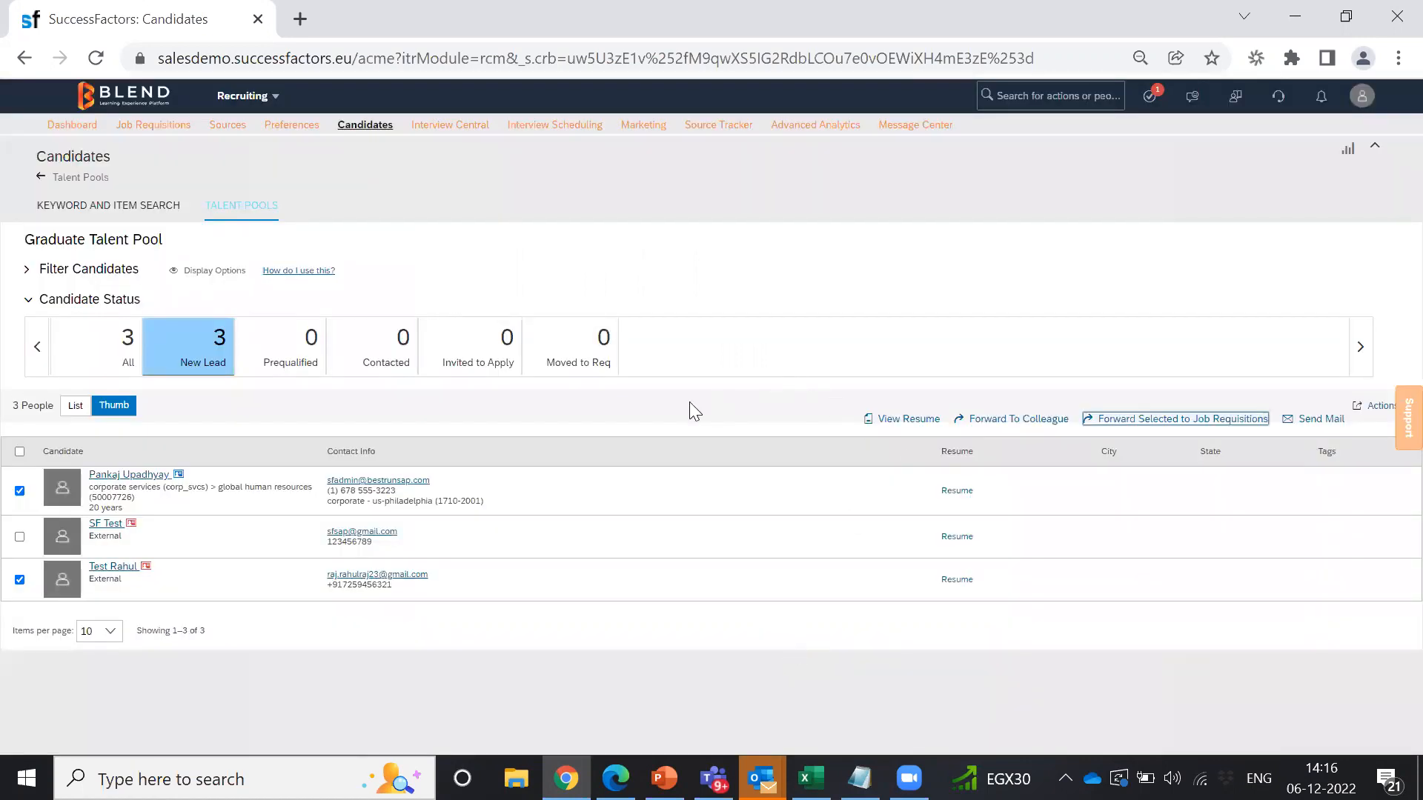
left_click(216, 357)
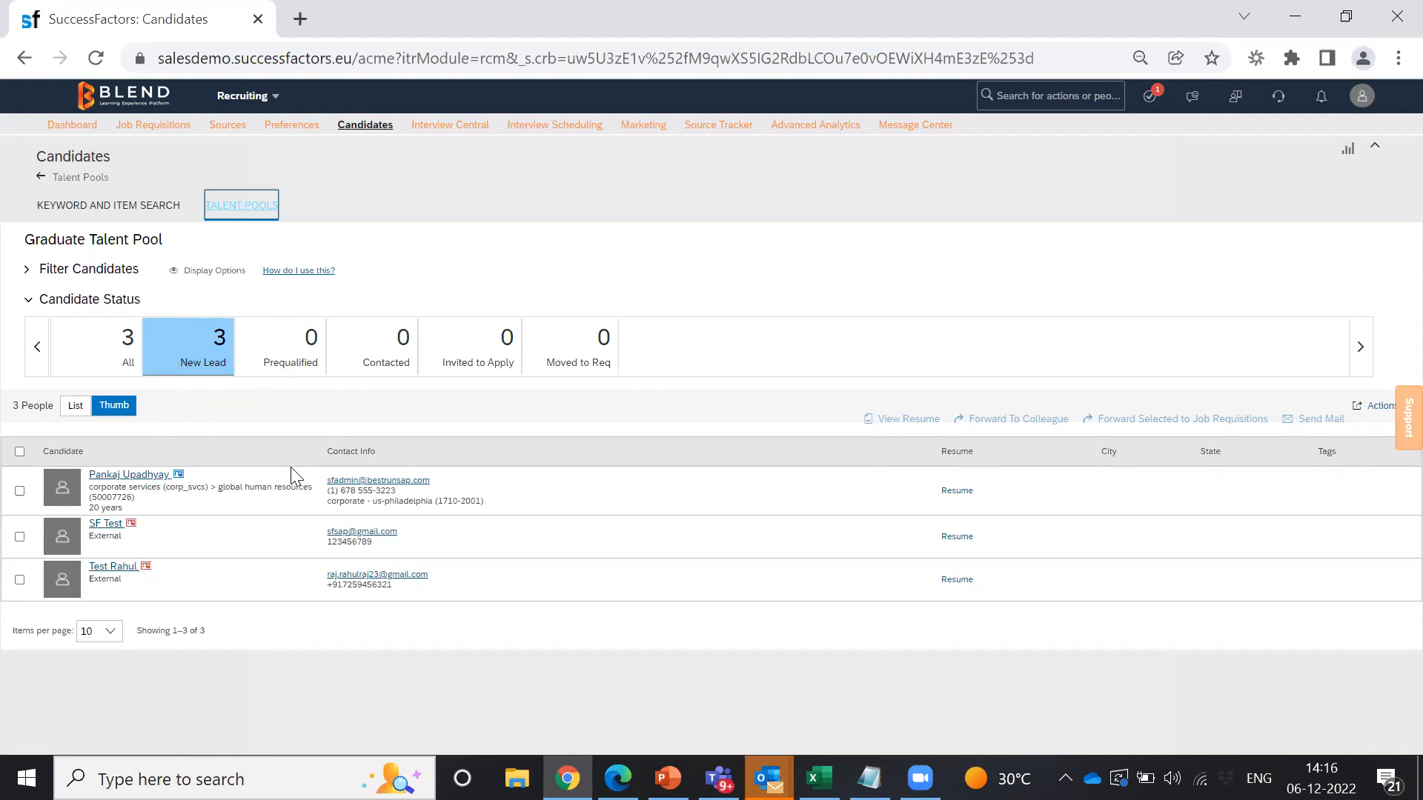
Step: Open the Marketing email campaigns page in a new browser tab and switch to it
left_click(613, 121)
double_click(633, 120)
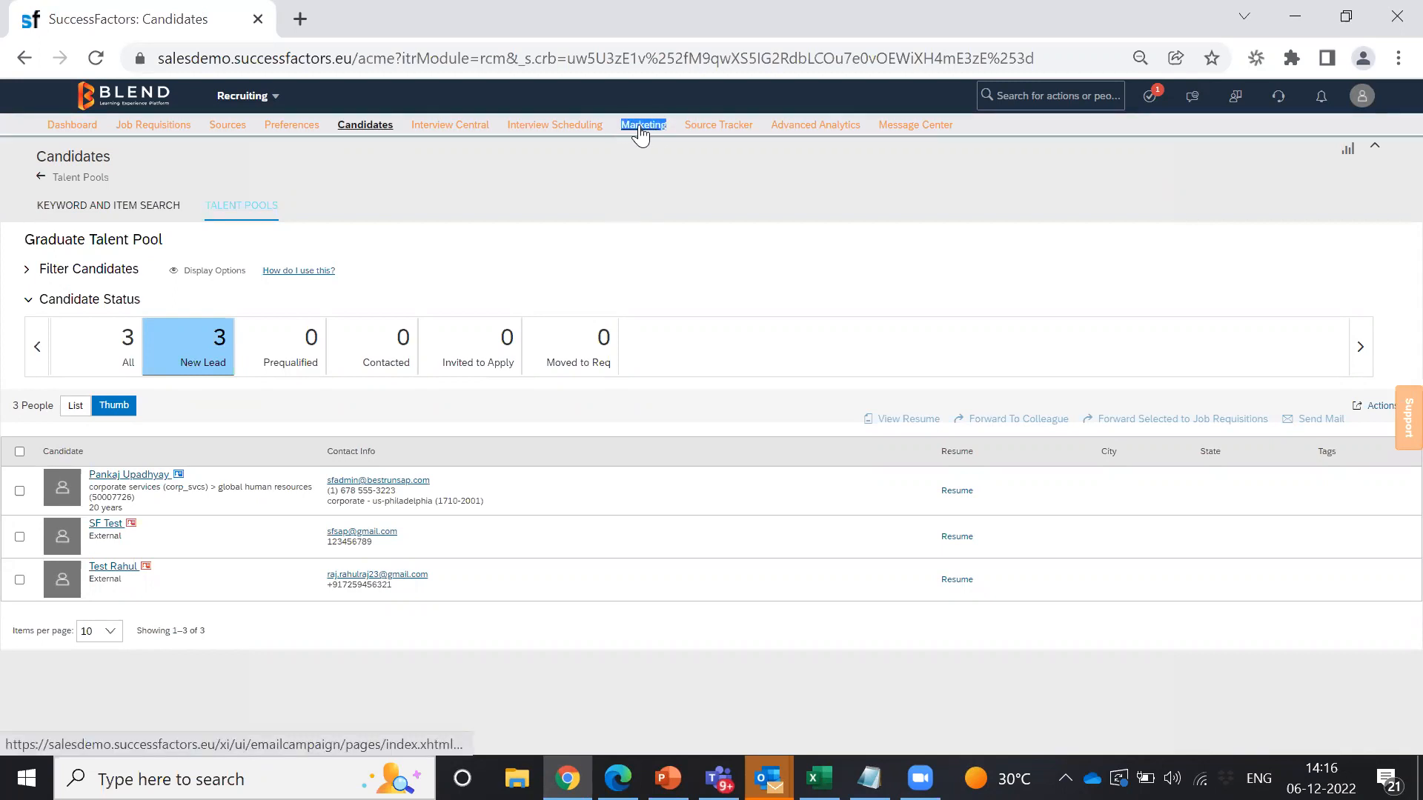
right_click(640, 130)
left_click(671, 143)
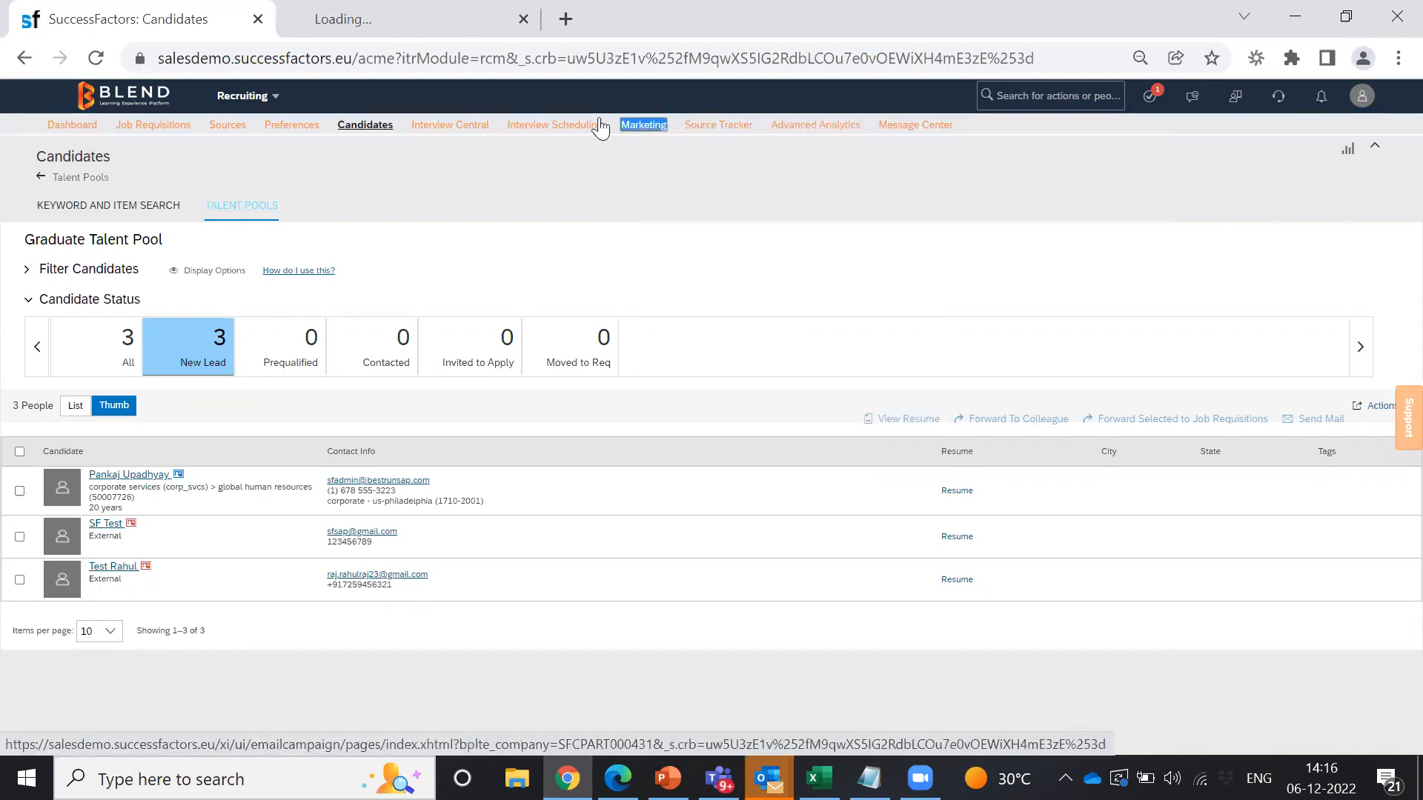
left_click(355, 22)
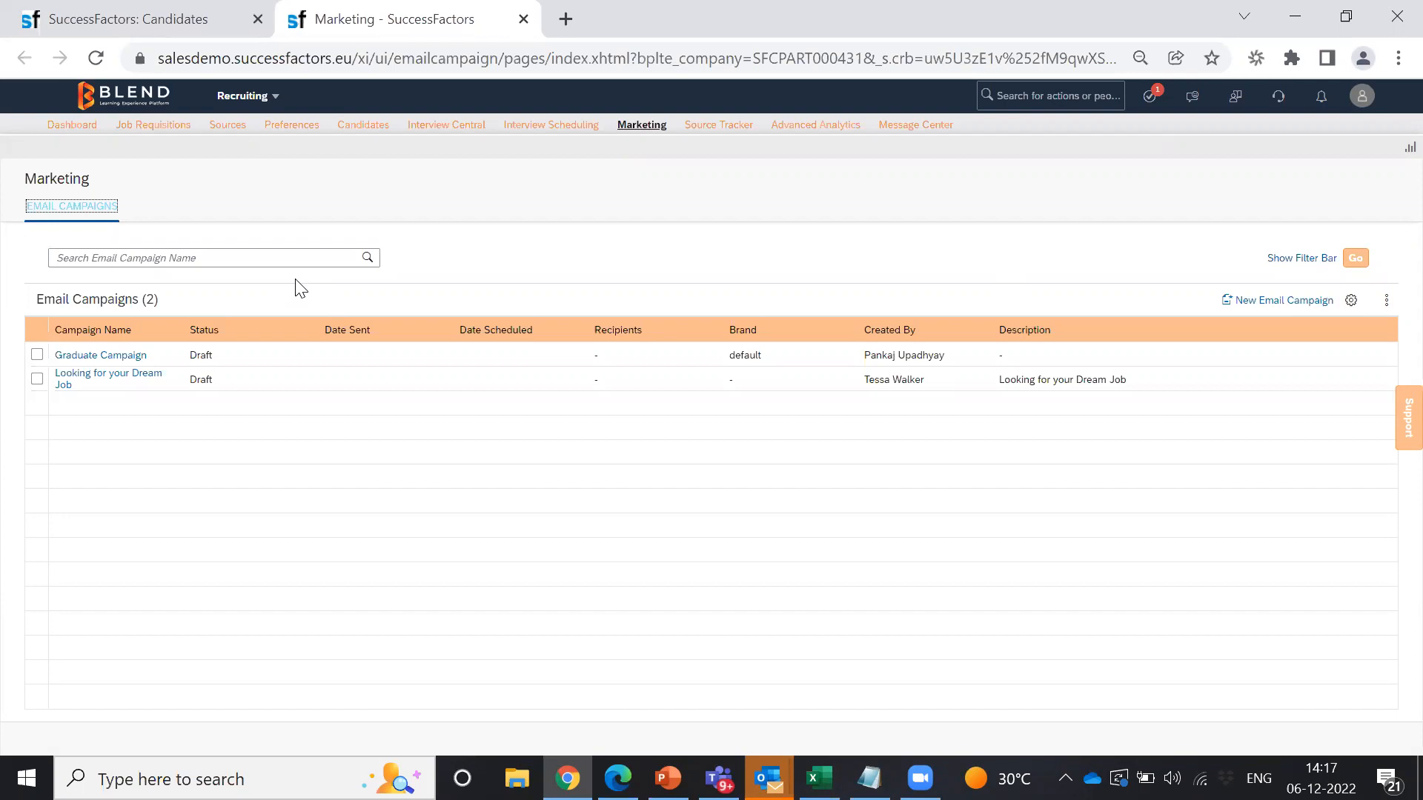
left_click(104, 380)
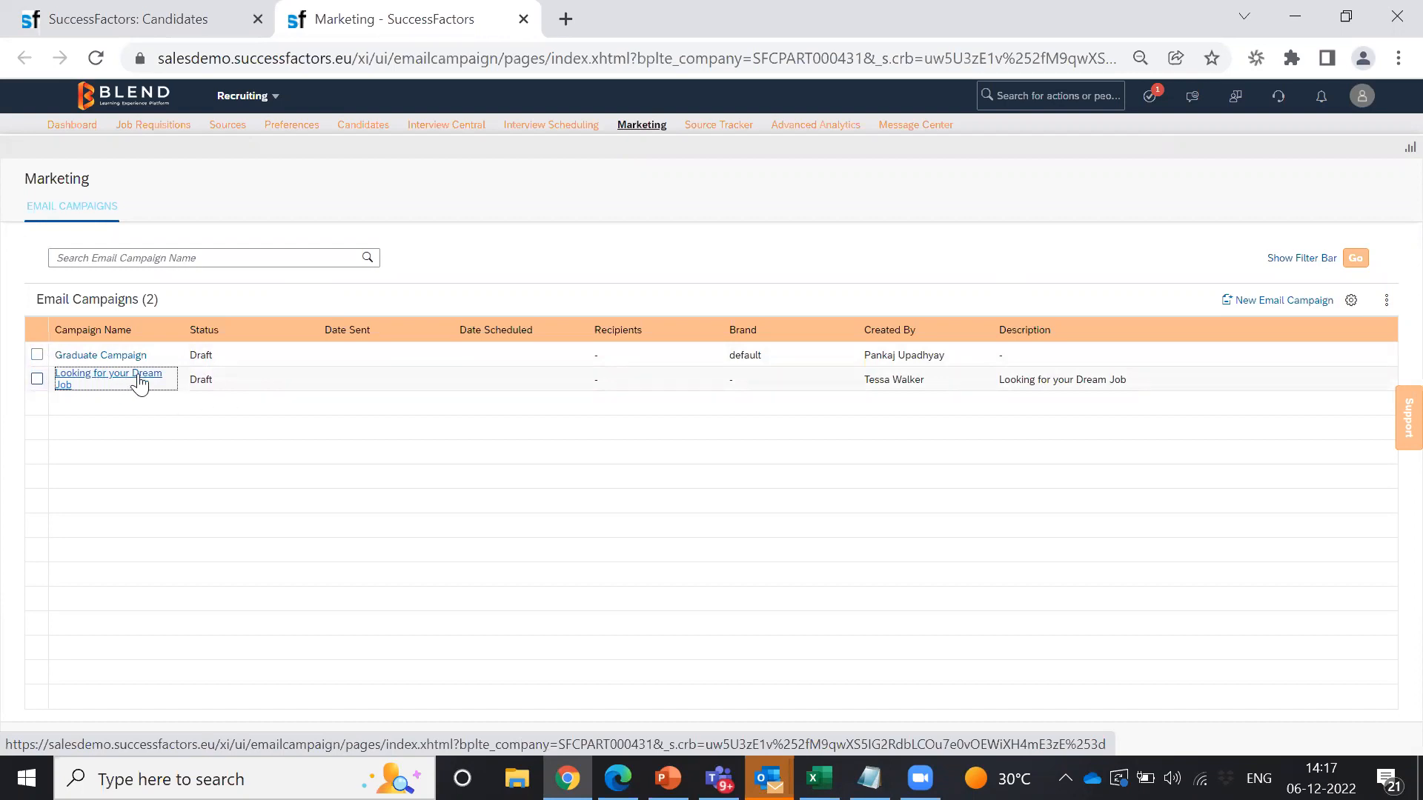
left_click(89, 379)
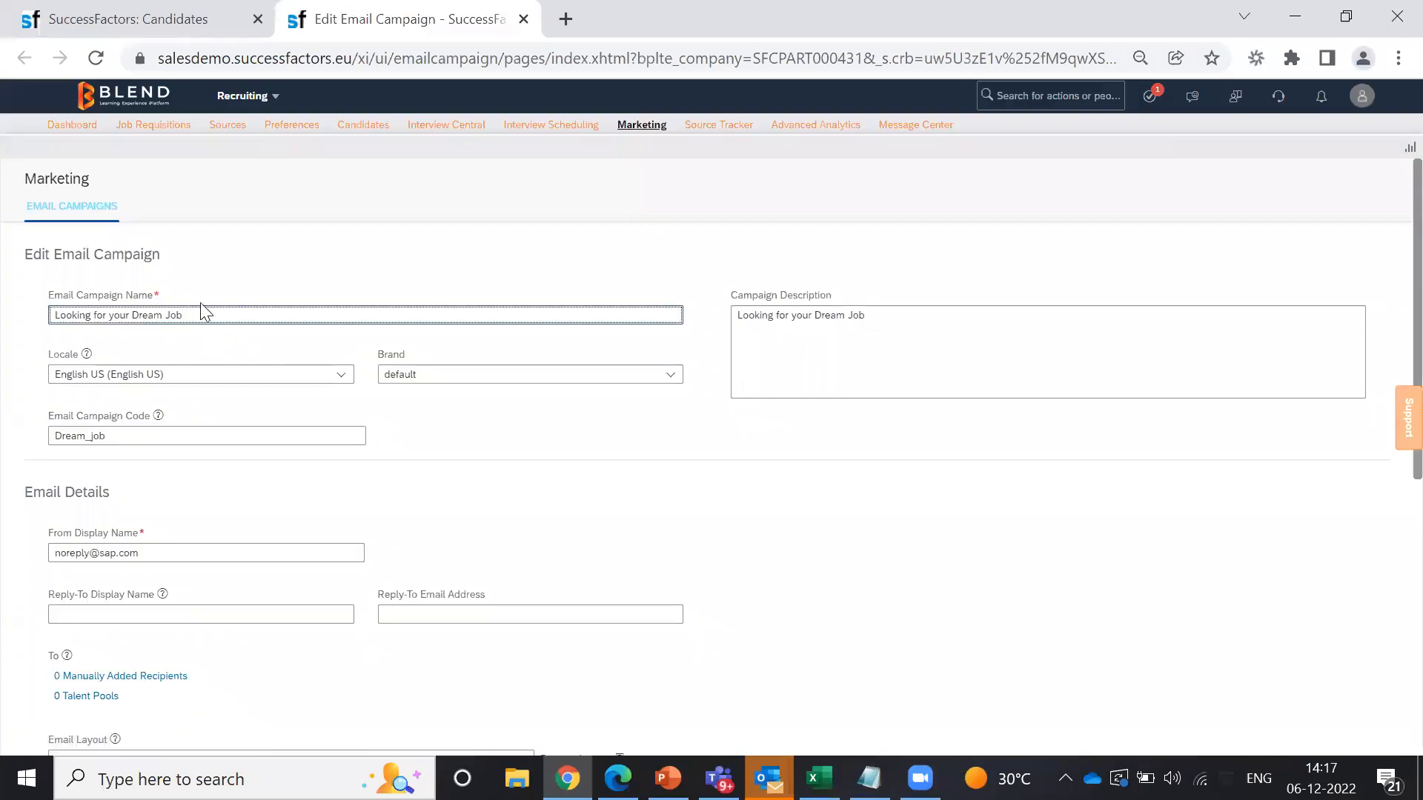
left_click_drag(191, 315, 48, 317)
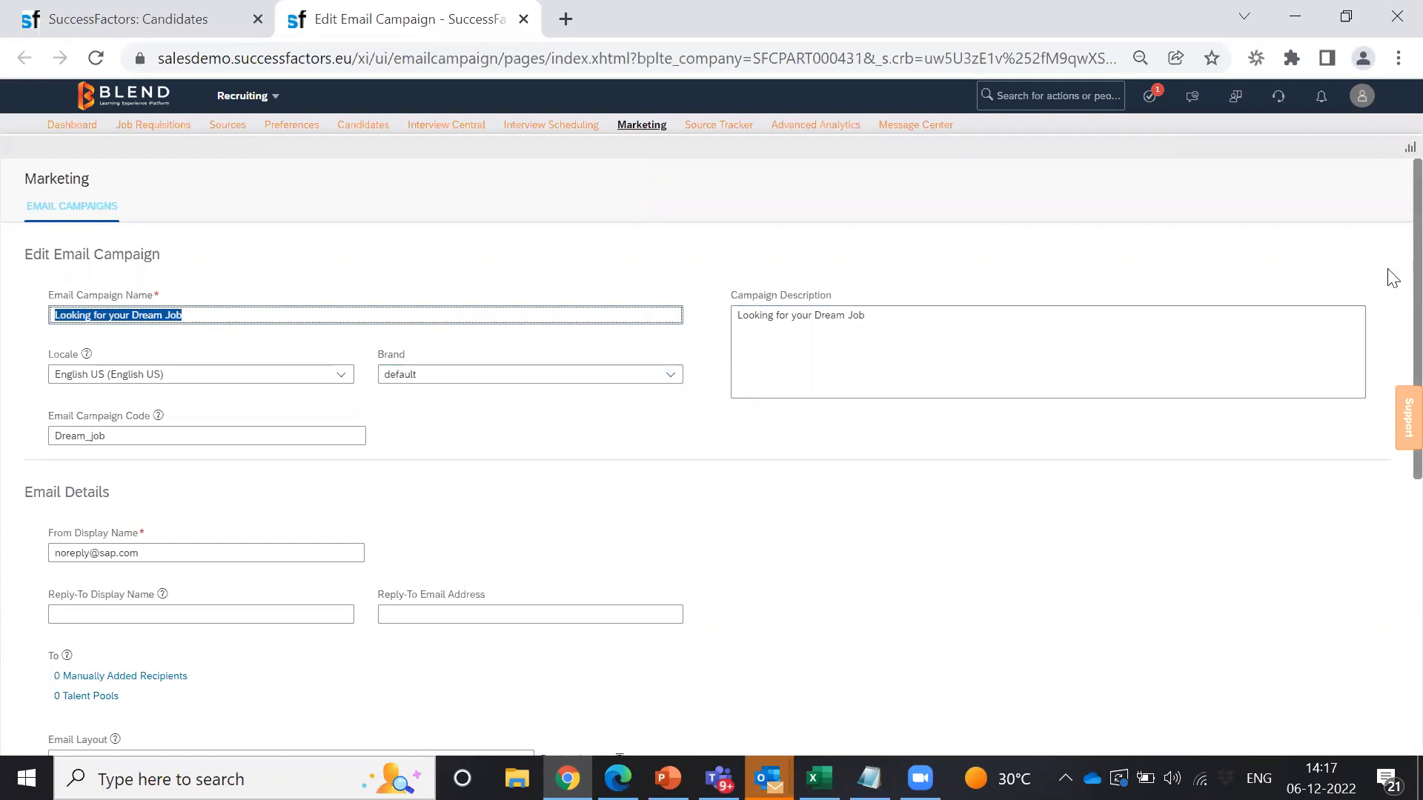
scroll(1389, 282, "down", 1)
scroll(1393, 323, "down", 3)
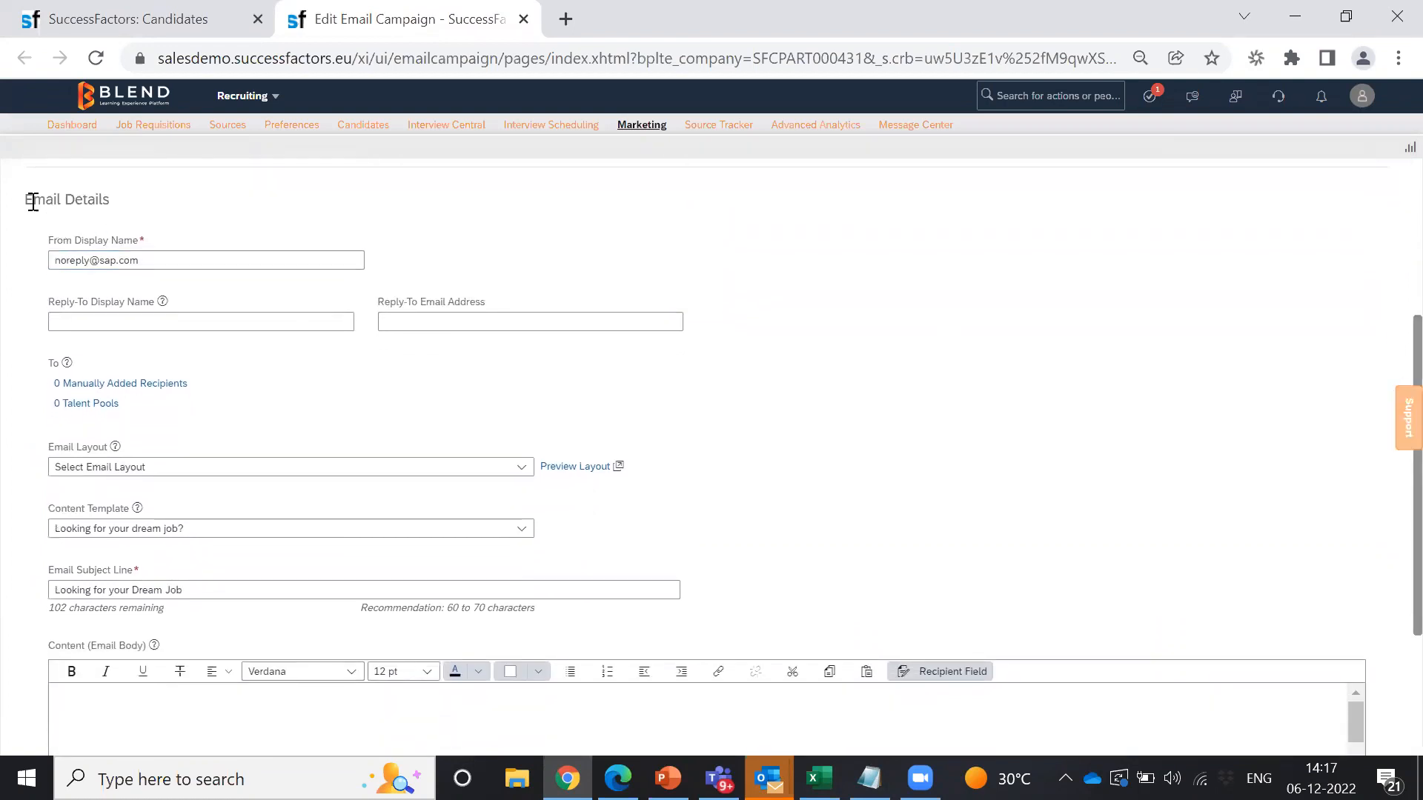
left_click_drag(169, 263, 2, 273)
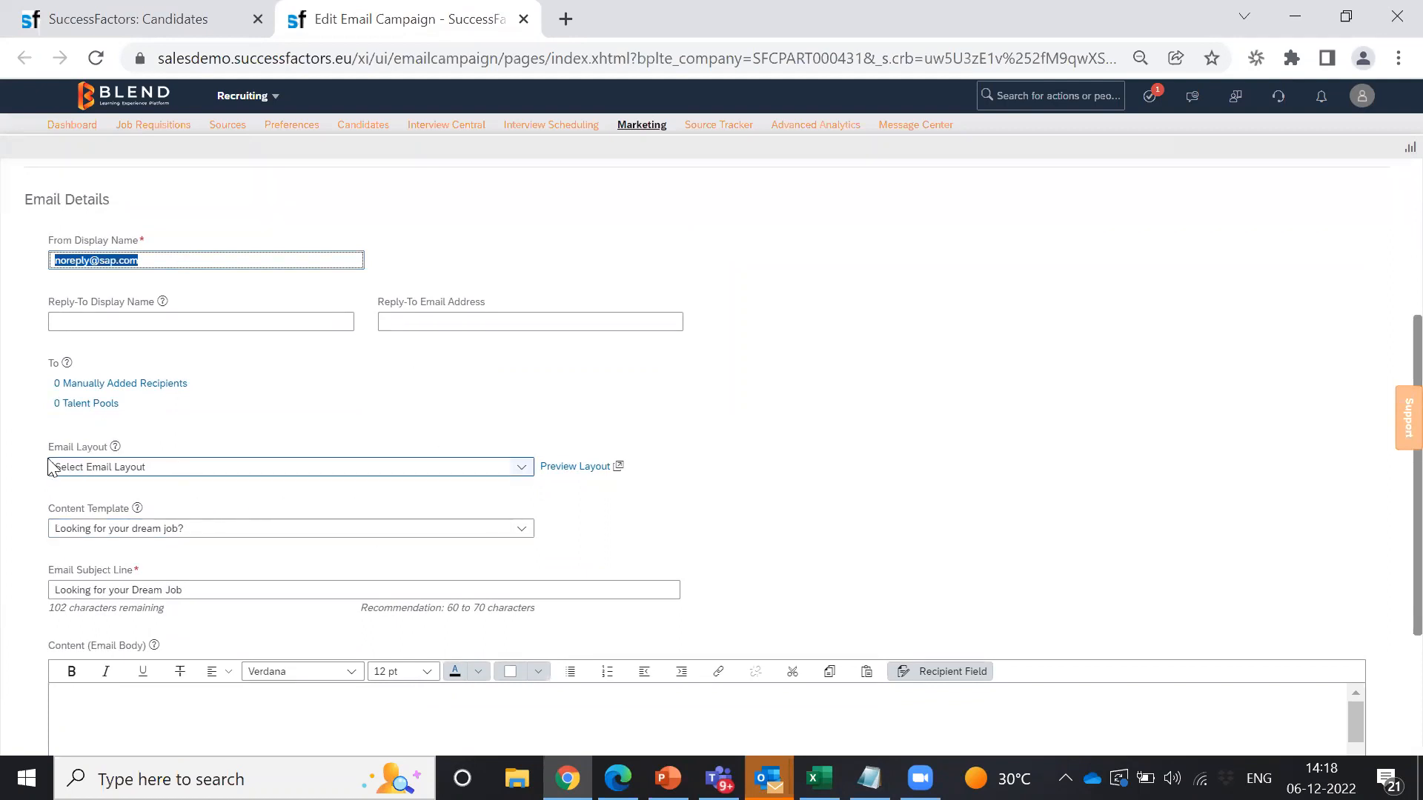
left_click(531, 478)
left_click(1105, 430)
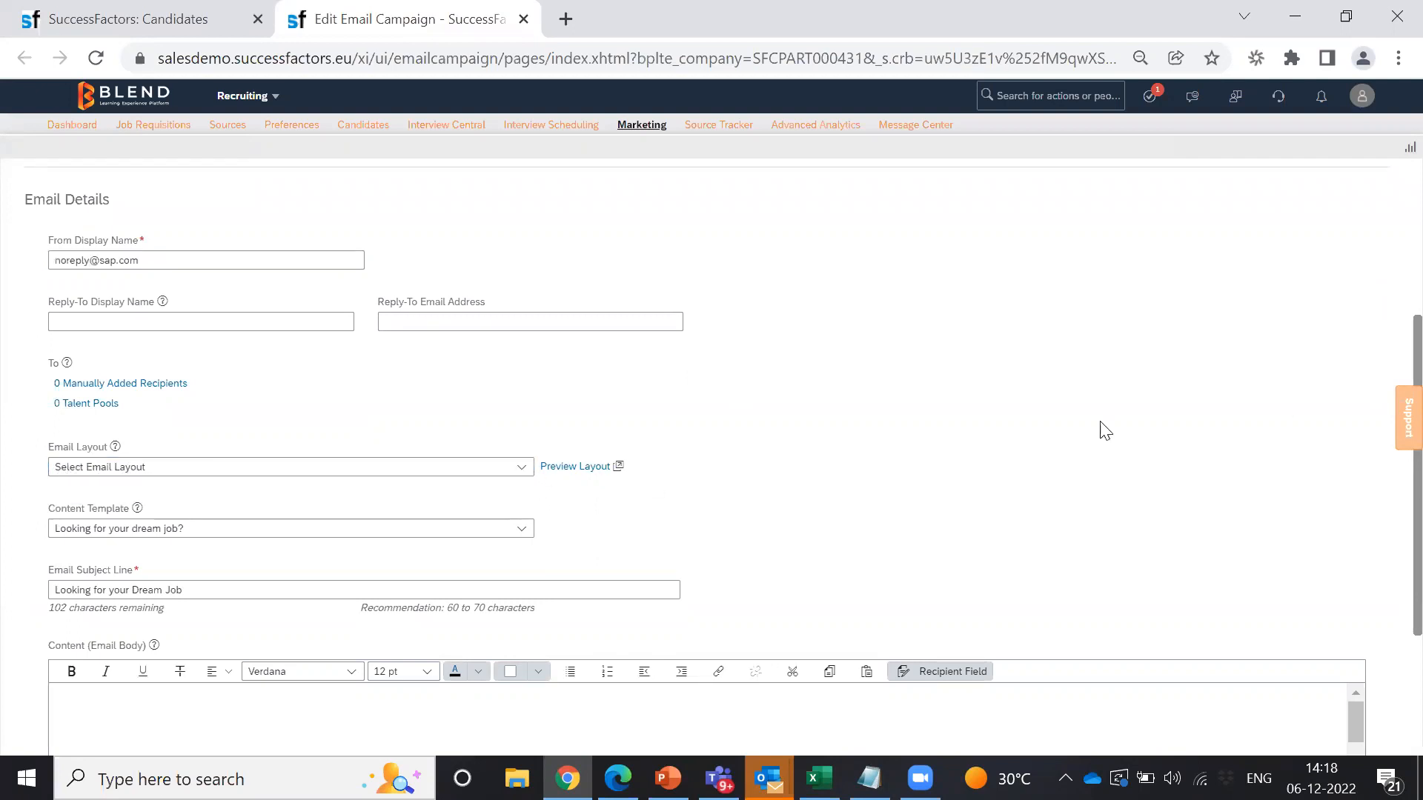
scroll(1390, 400, "down", 1)
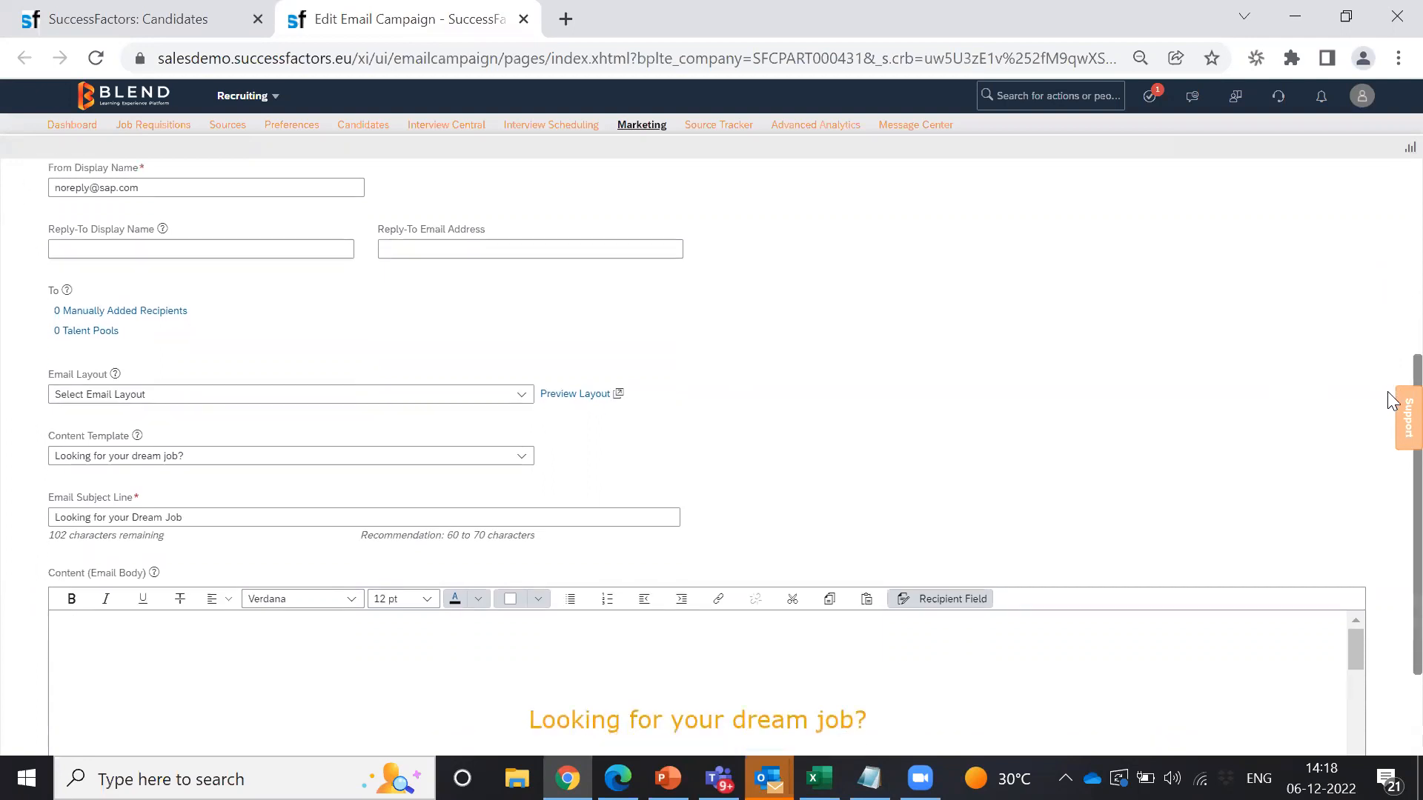
scroll(1391, 415, "down", 2)
left_click(483, 511)
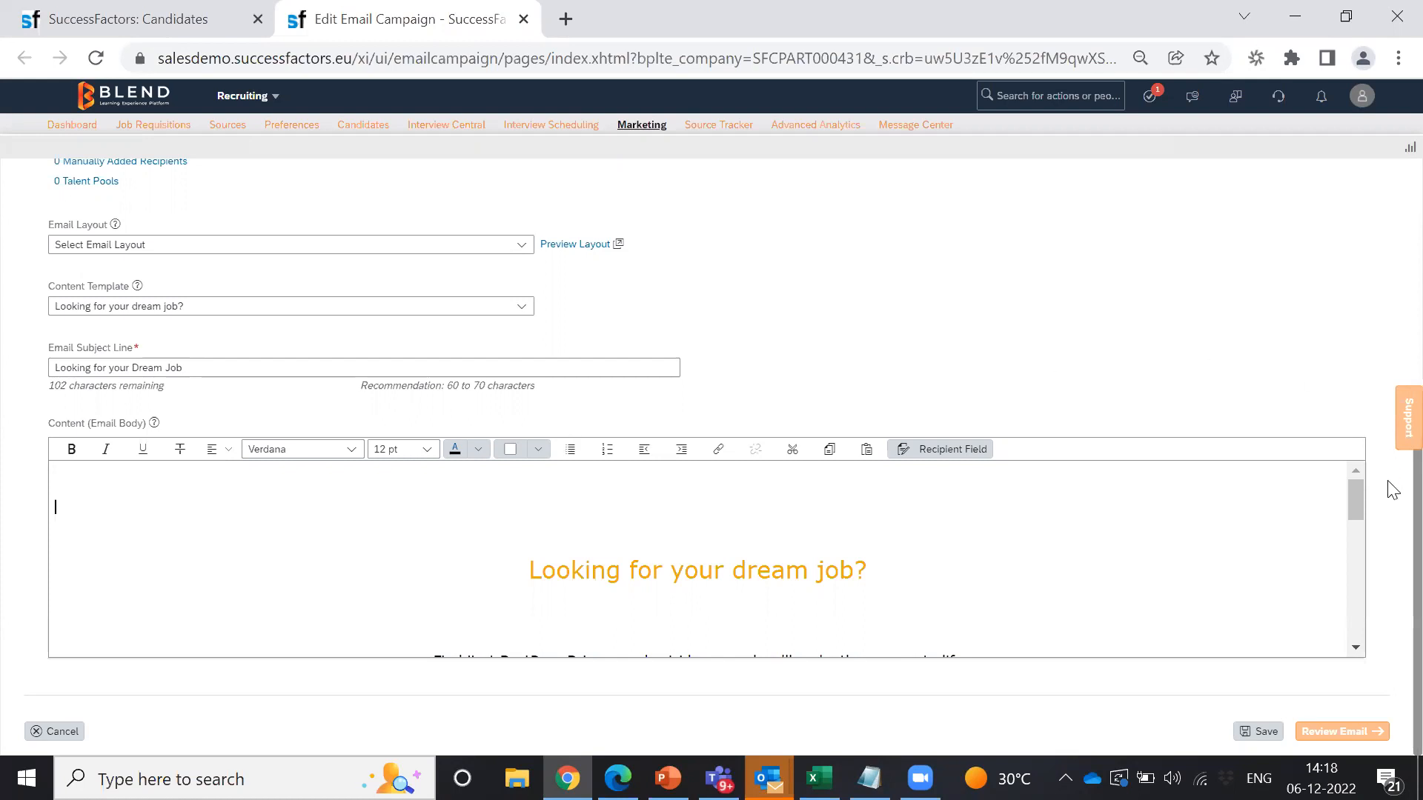
scroll(1388, 430, "up", 4)
scroll(1388, 413, "down", 4)
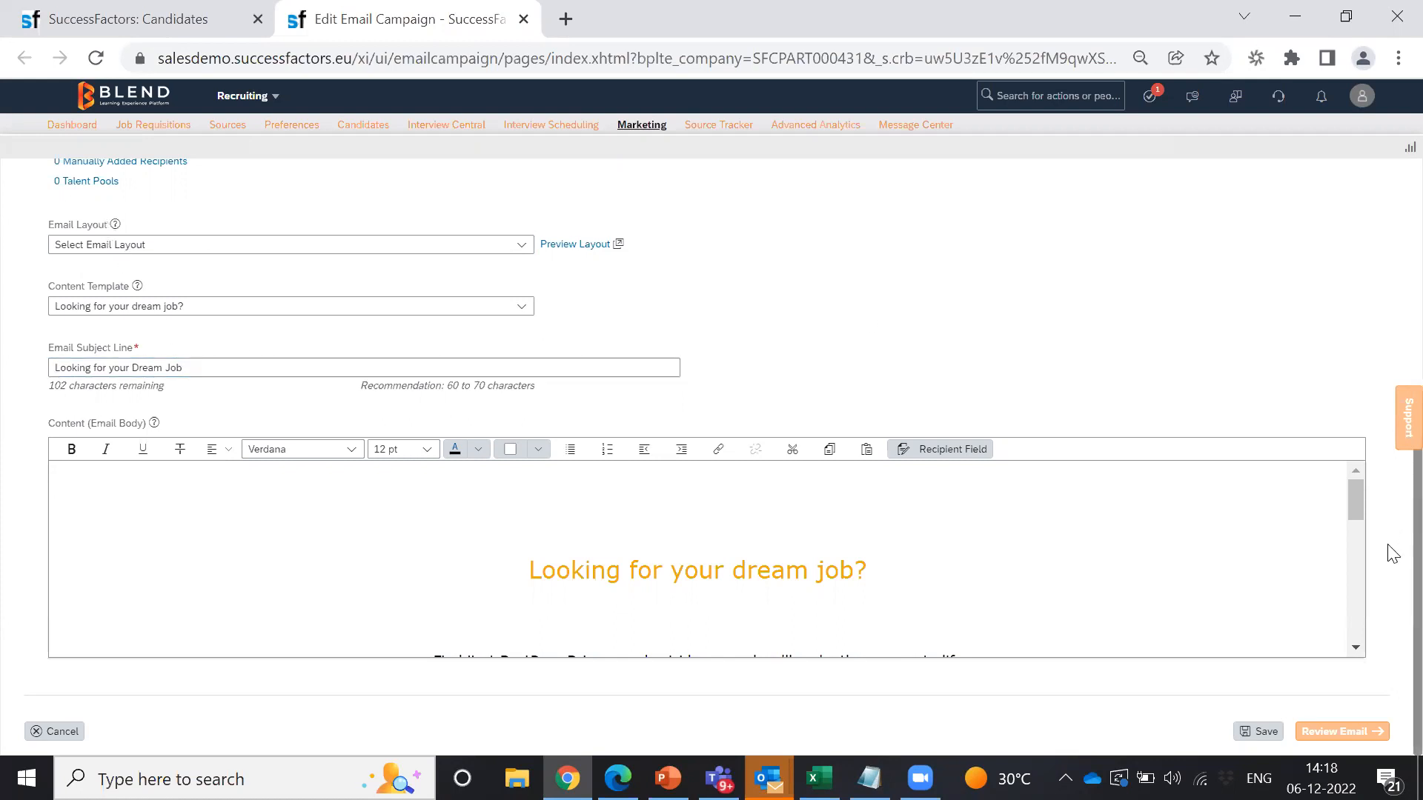
scroll(1393, 482, "up", 7)
scroll(1390, 445, "down", 7)
scroll(1388, 445, "up", 7)
scroll(1390, 252, "down", 1)
scroll(1392, 319, "down", 3)
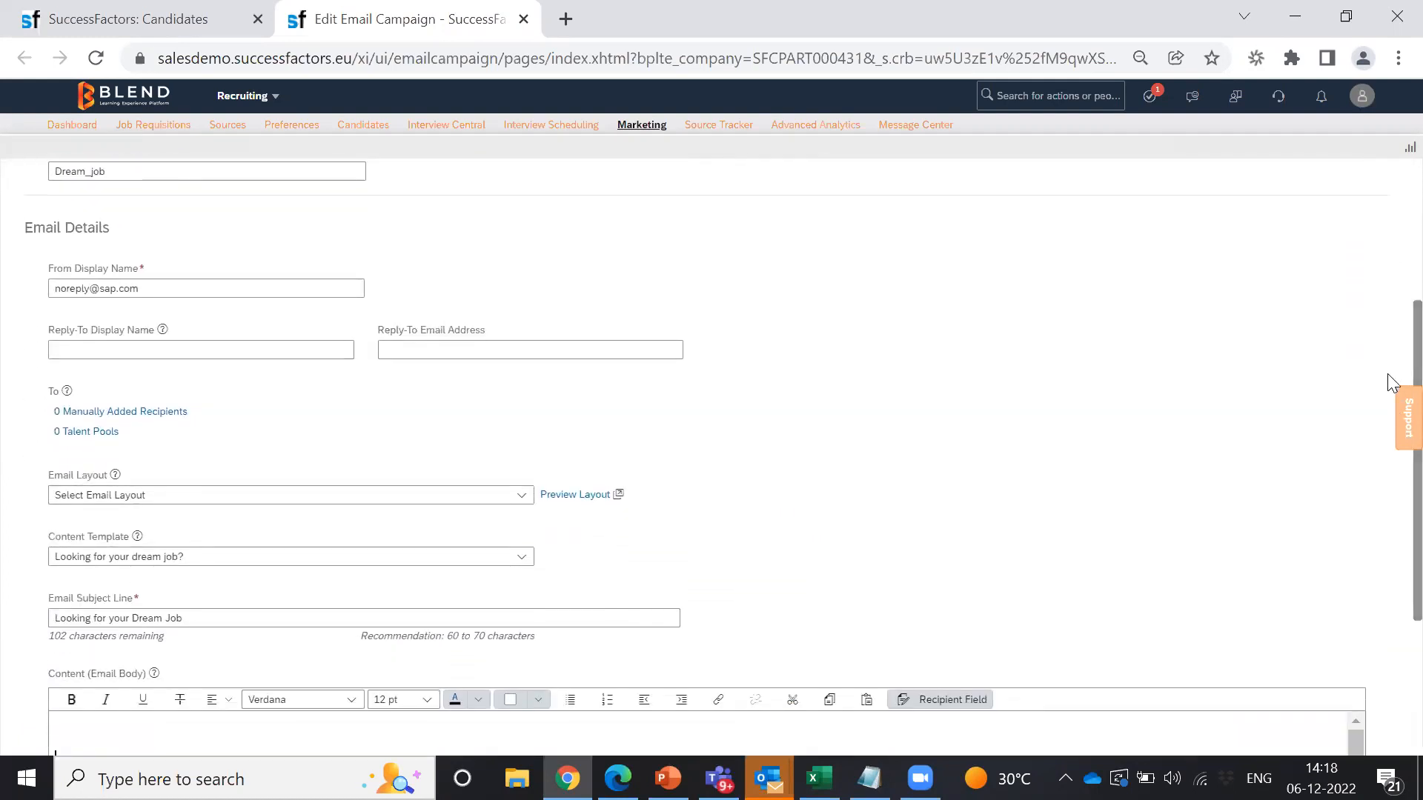
left_click_drag(38, 394, 94, 389)
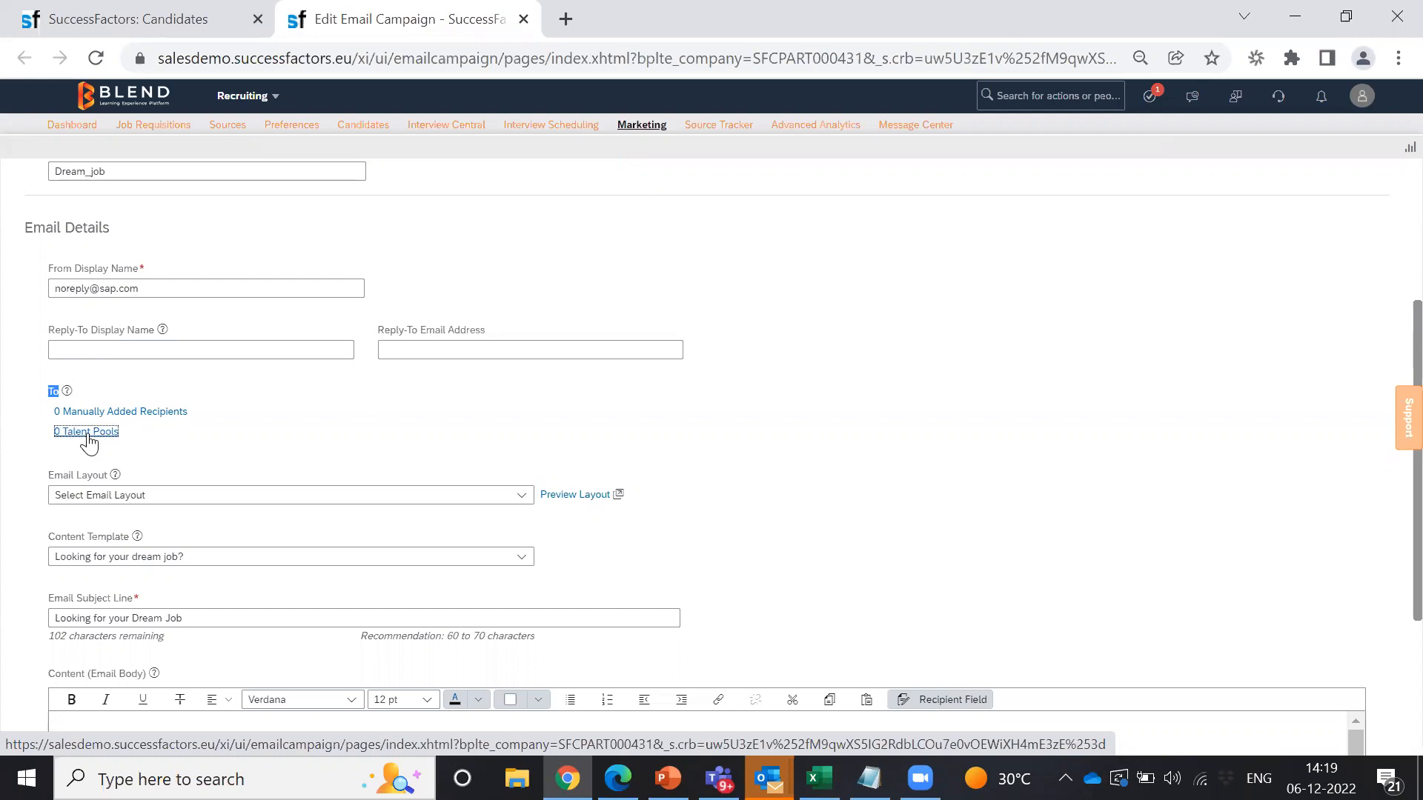
Step: Add Graduate Talent Pool as the campaign's recipient pool and confirm its 3 members
left_click(87, 436)
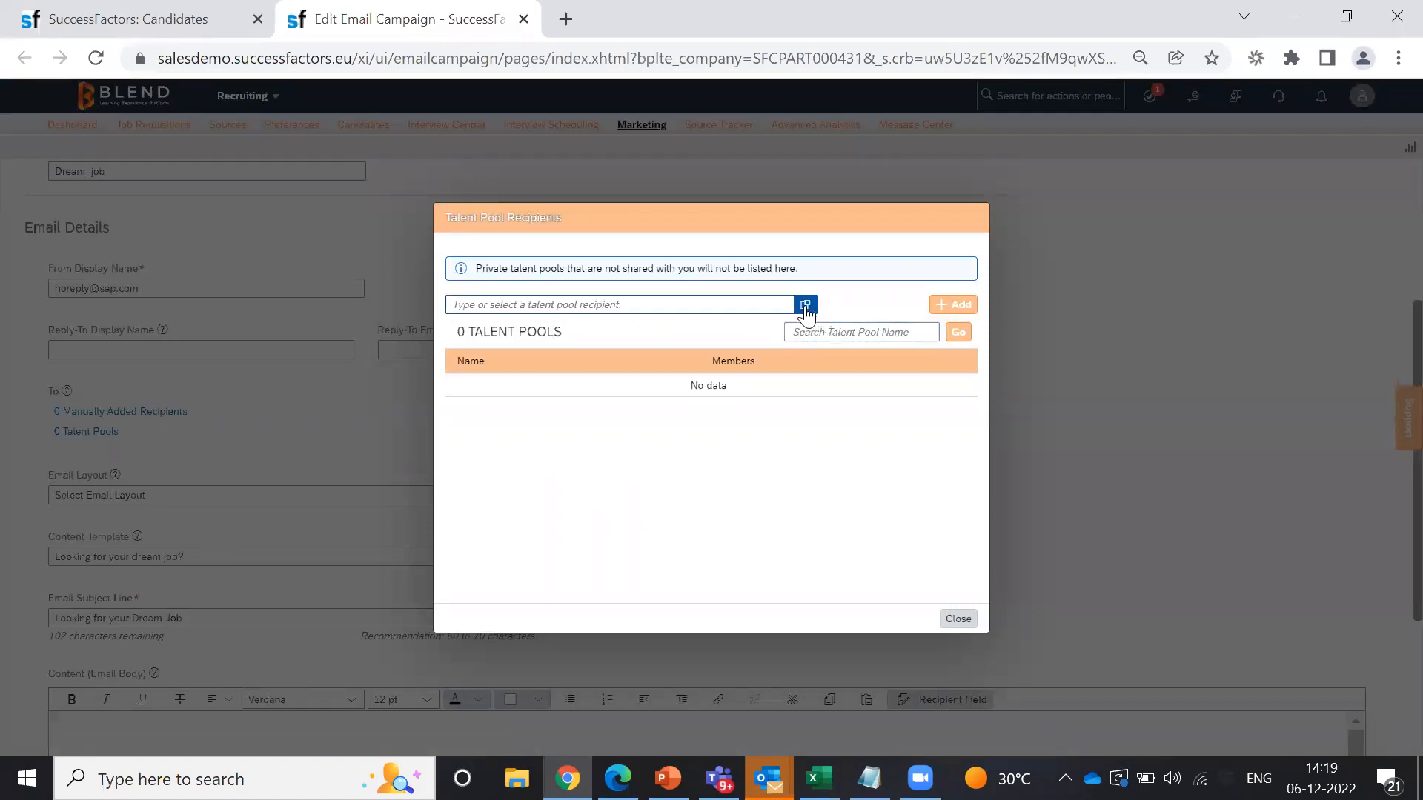
type("graduate Talent Pool")
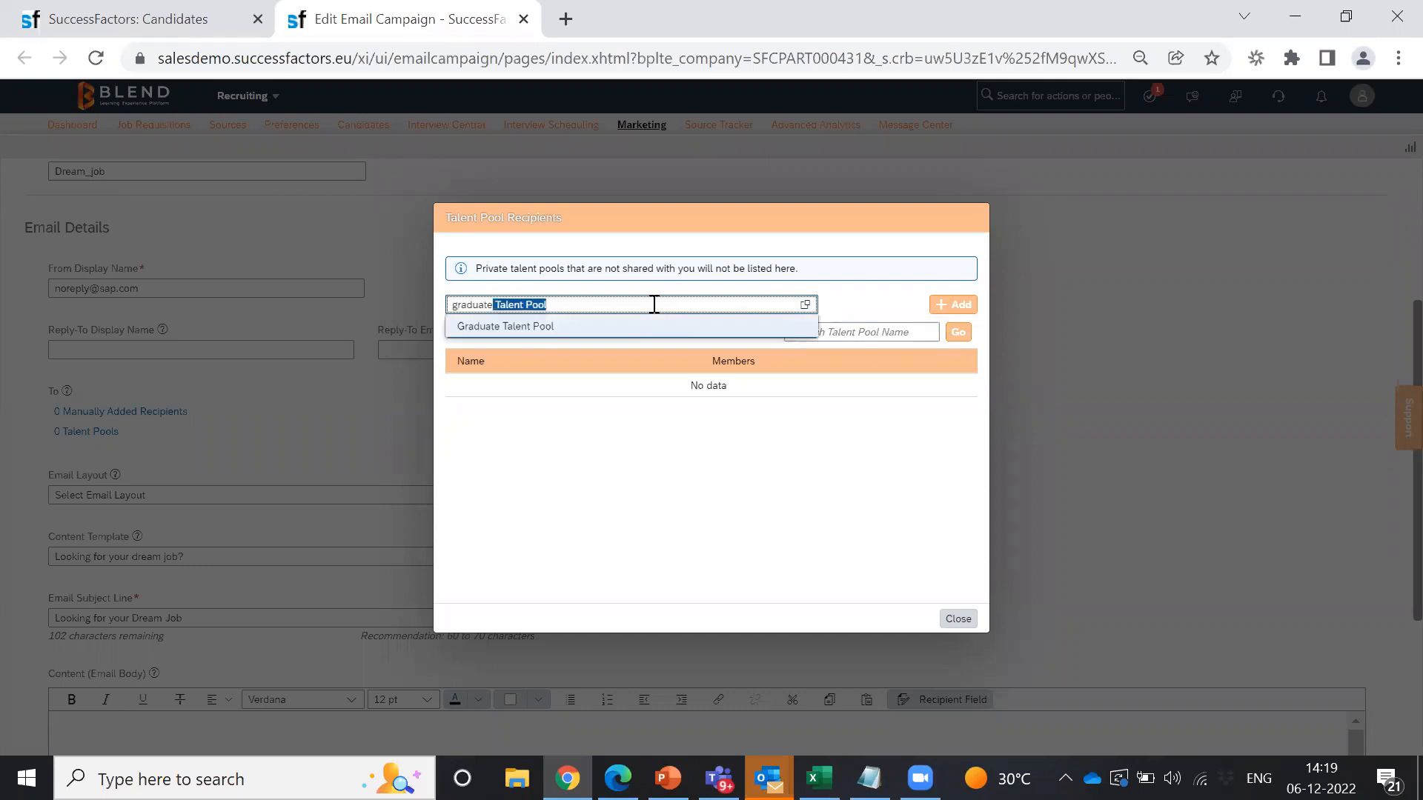
left_click(519, 334)
left_click(951, 305)
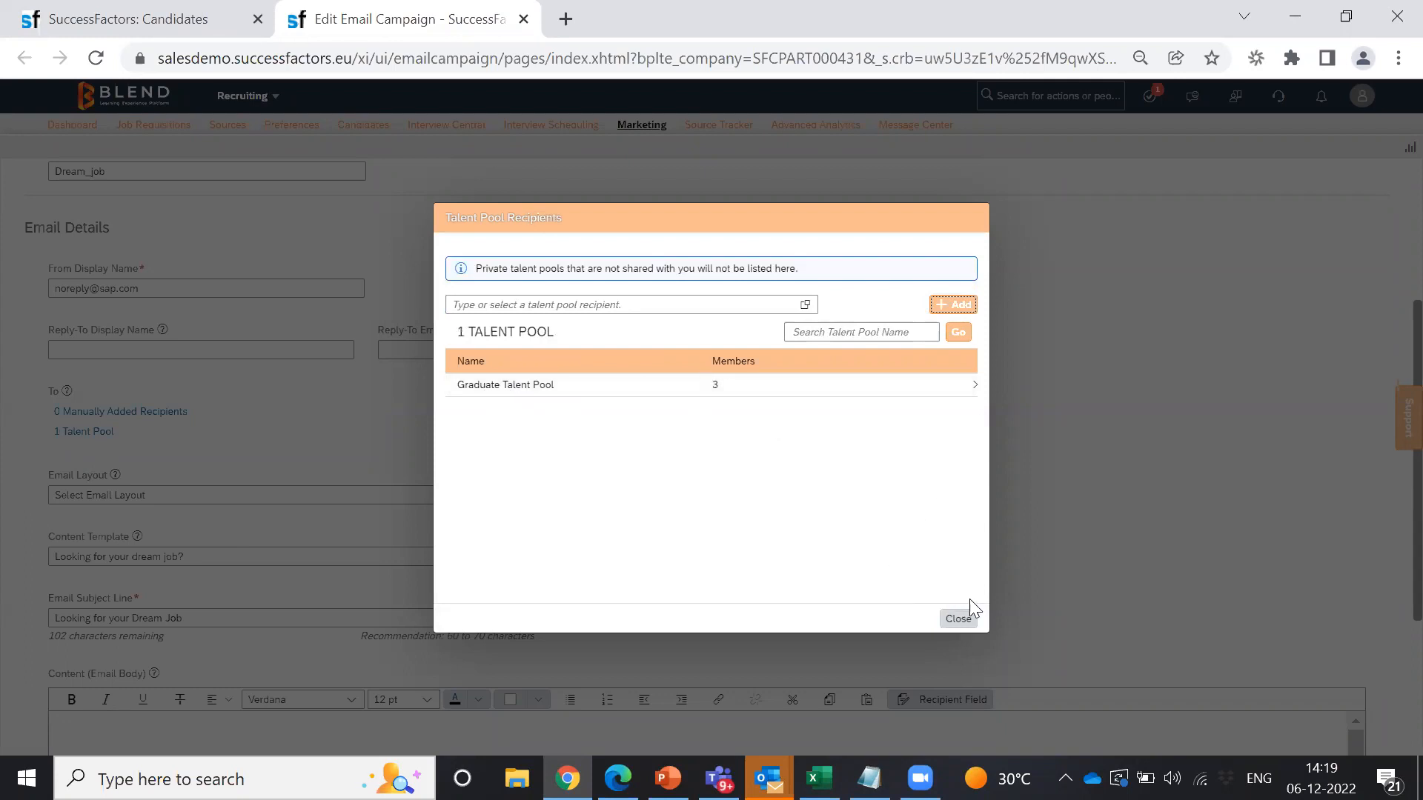
left_click(974, 386)
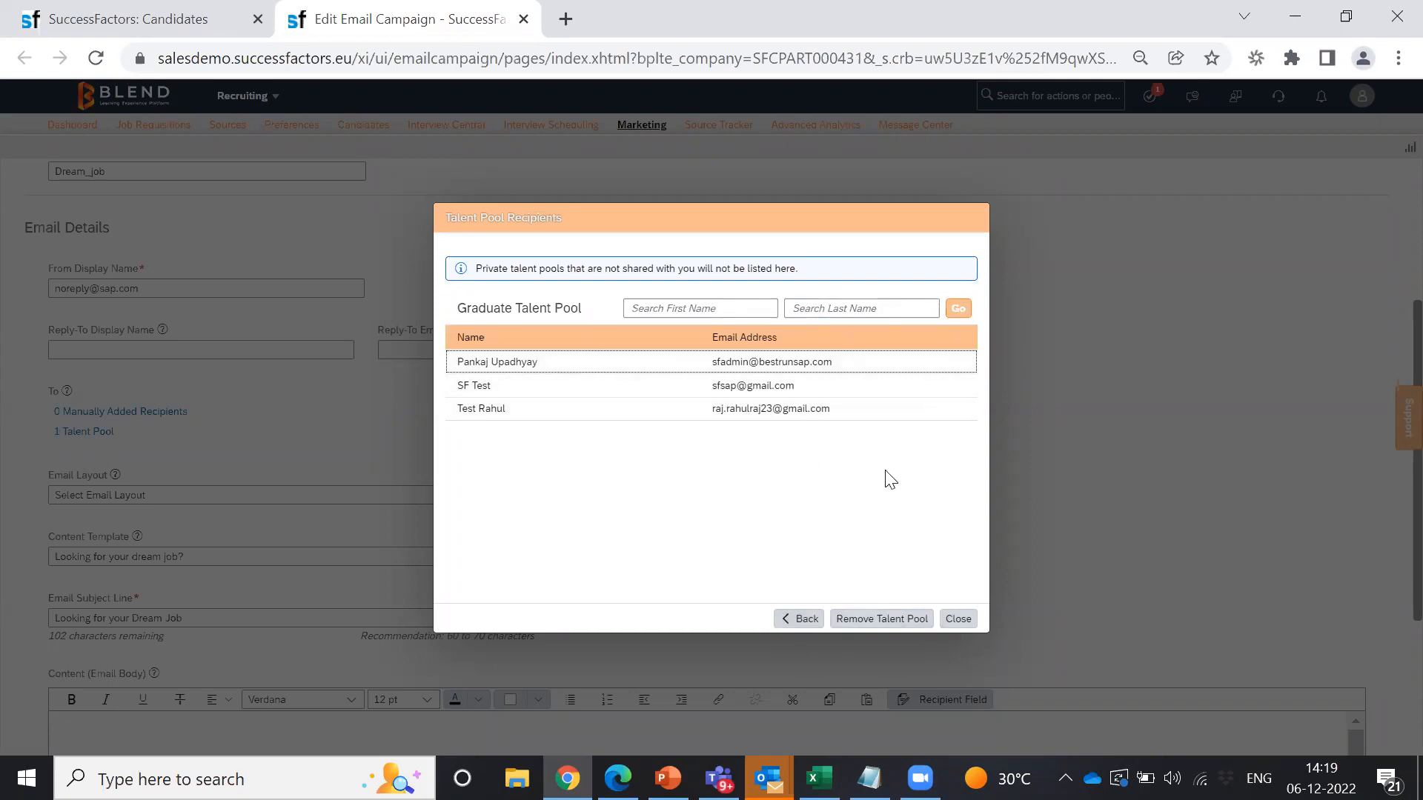
left_click(800, 621)
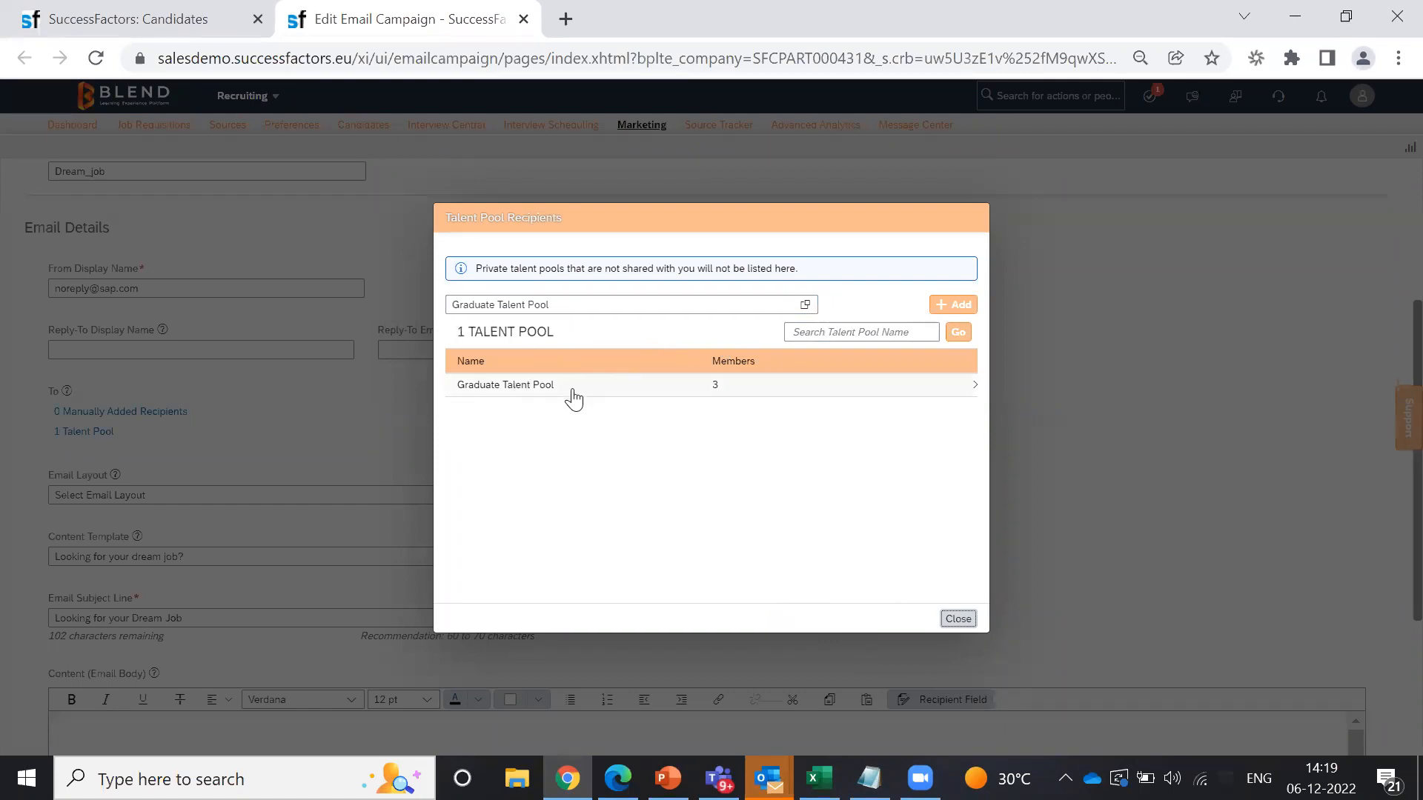
left_click(958, 619)
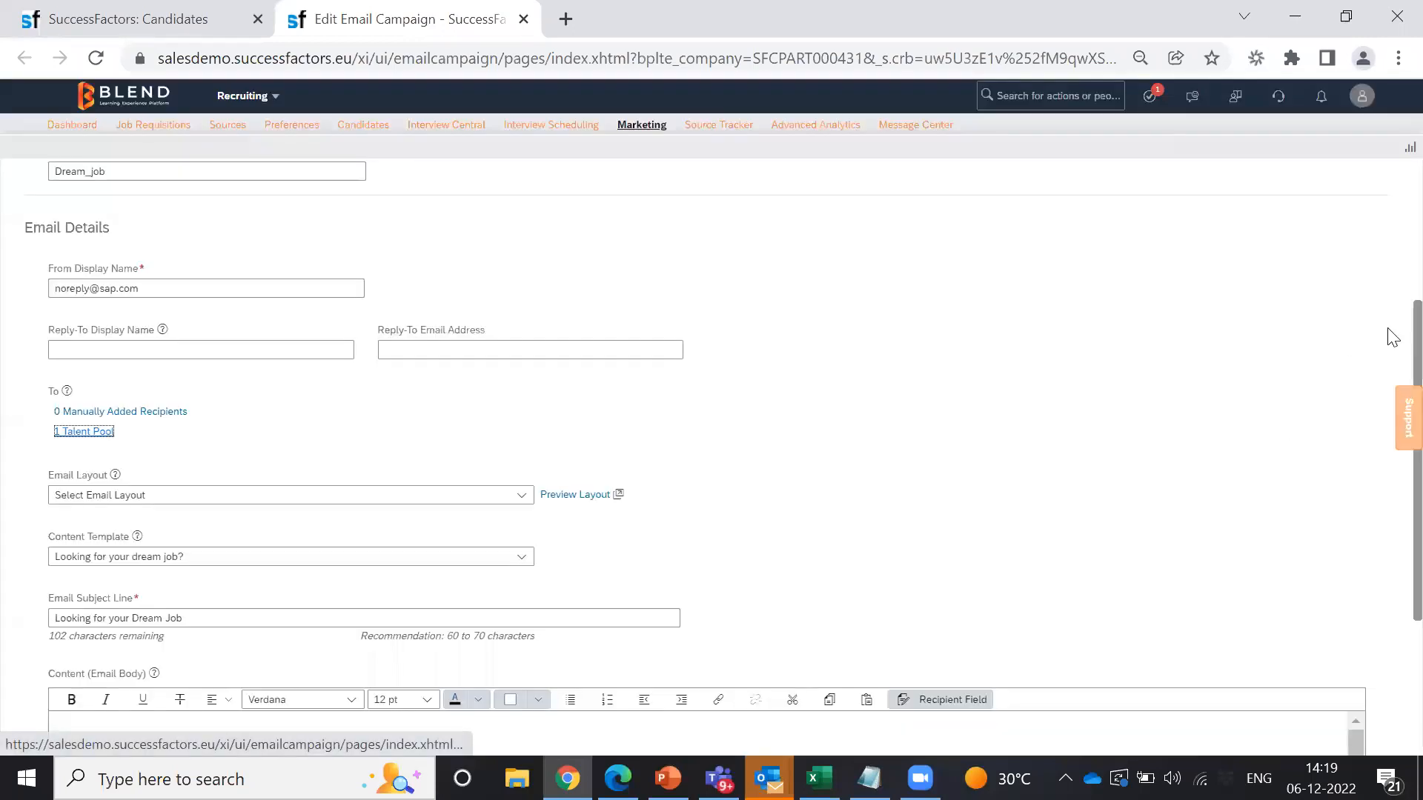
Step: Scroll through the Dream Job email body and open its Review Email preview for 3 people
scroll(1389, 282, "up", 2)
scroll(1389, 407, "down", 5)
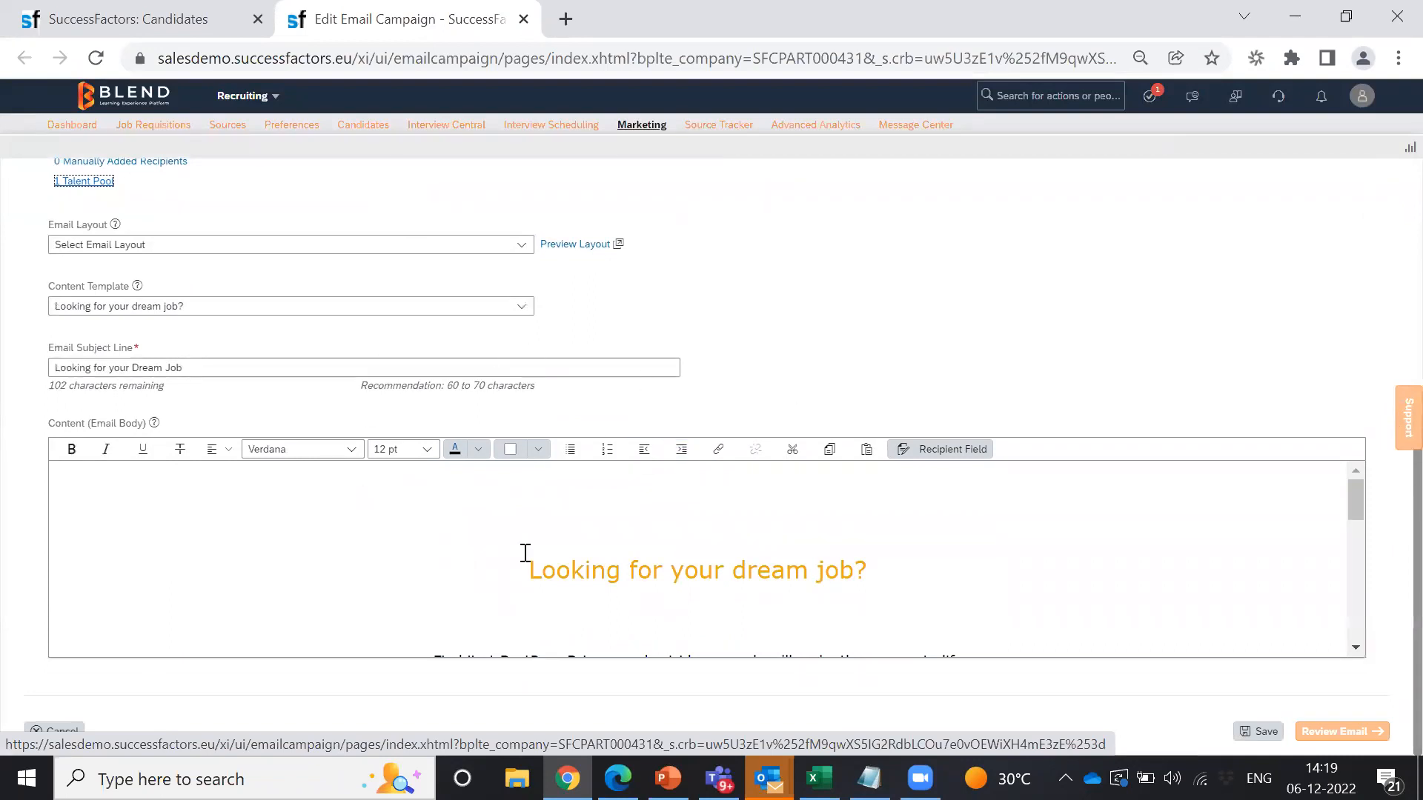
left_click_drag(1357, 494, 1356, 614)
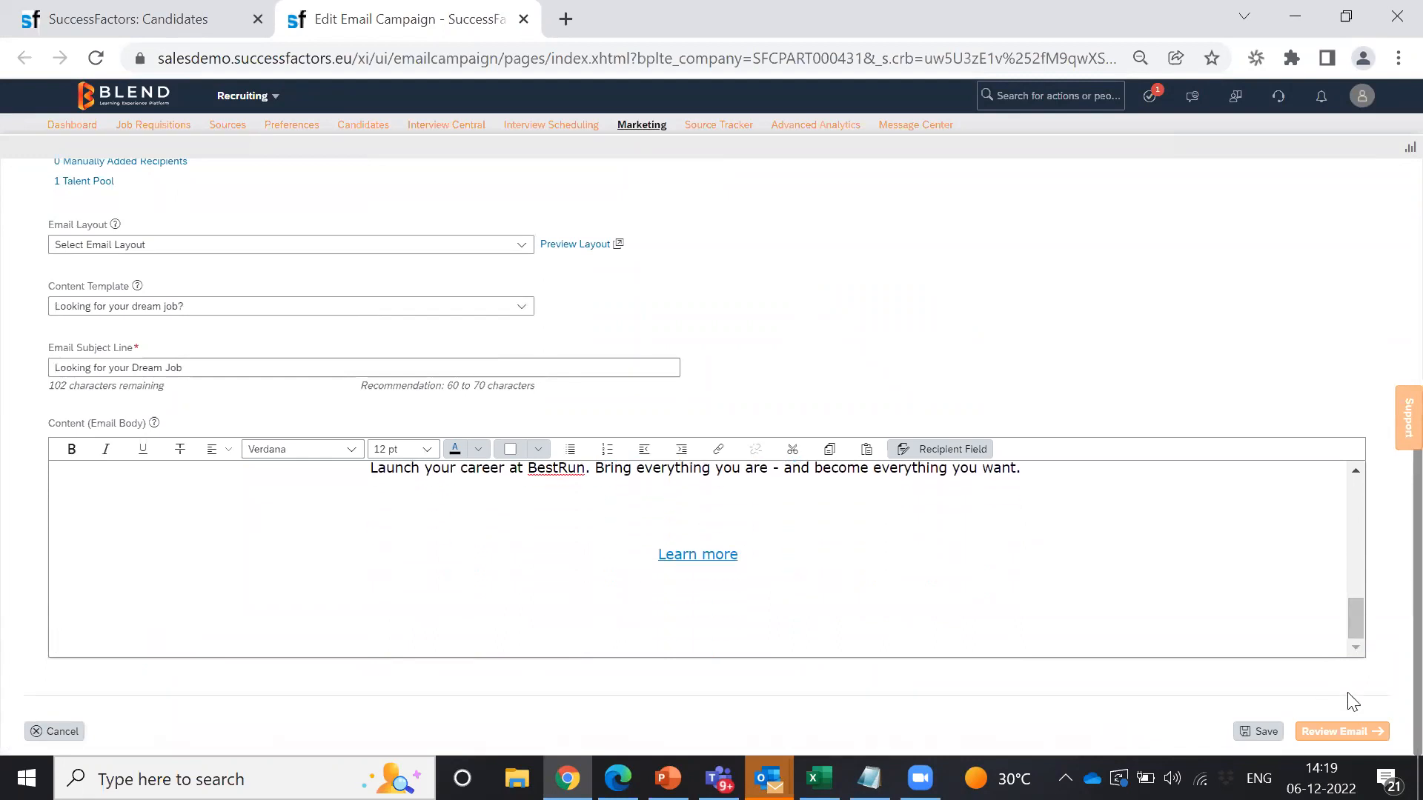
left_click(1339, 732)
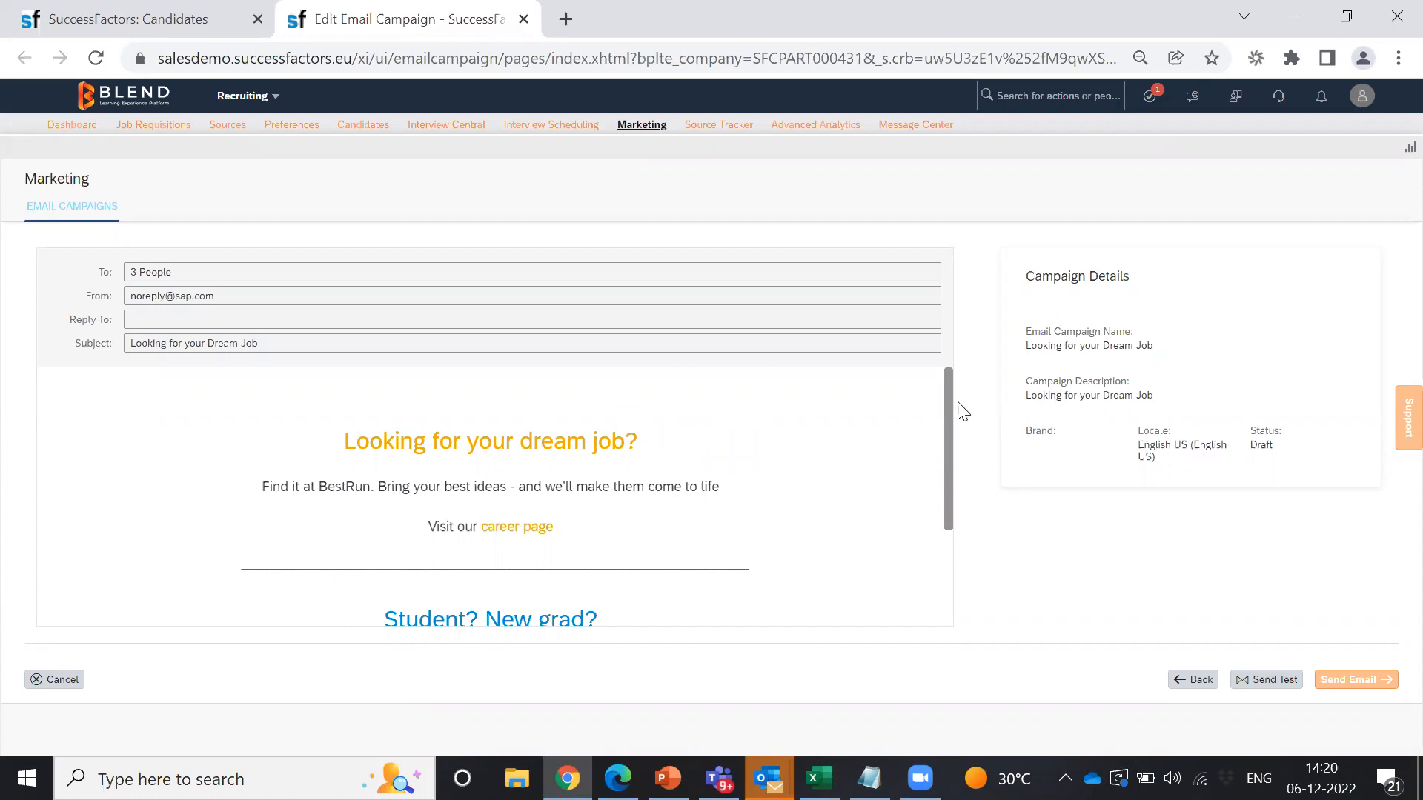
left_click_drag(951, 406, 960, 358)
Step: Open Admin Center from the modules menu in a new browser tab and switch to it
left_click(269, 99)
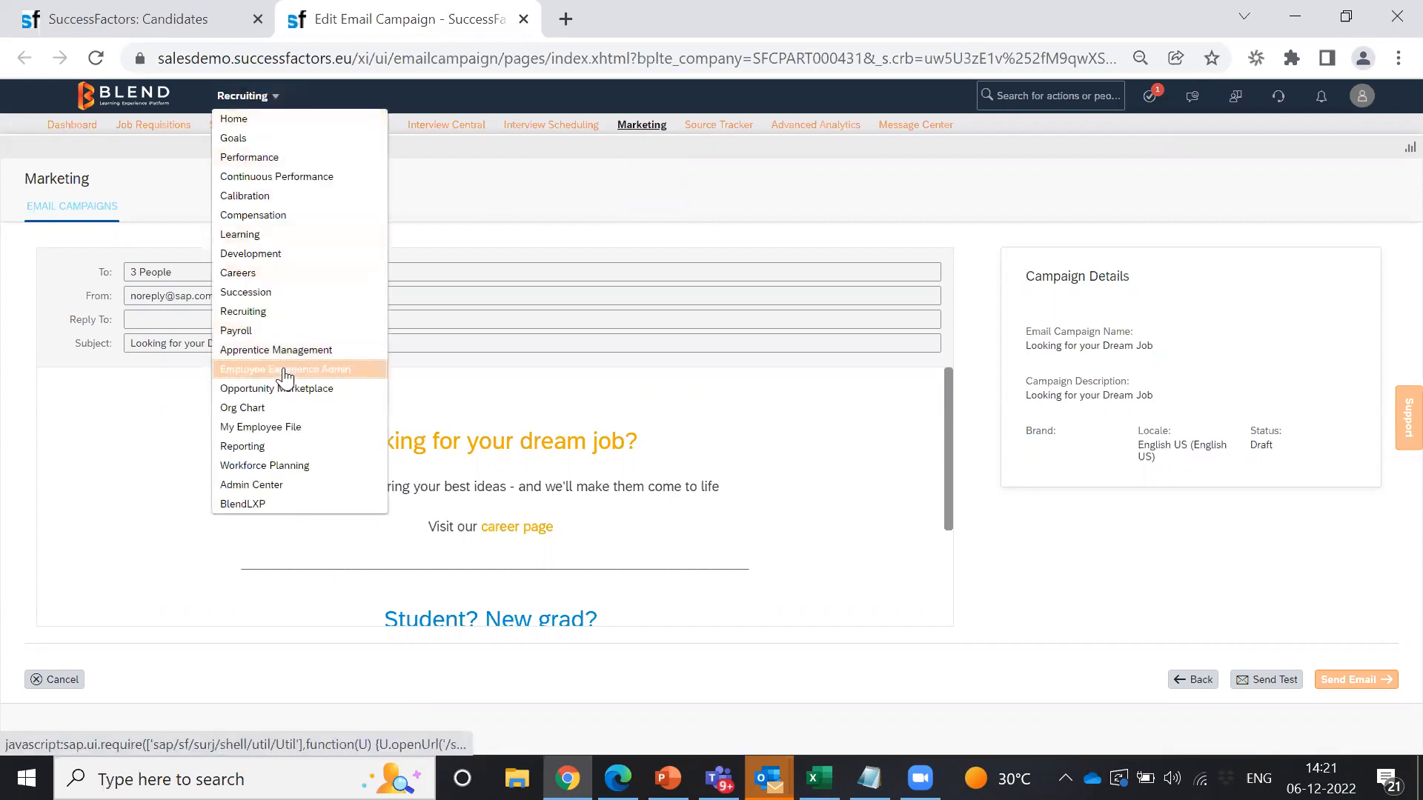
right_click(264, 490)
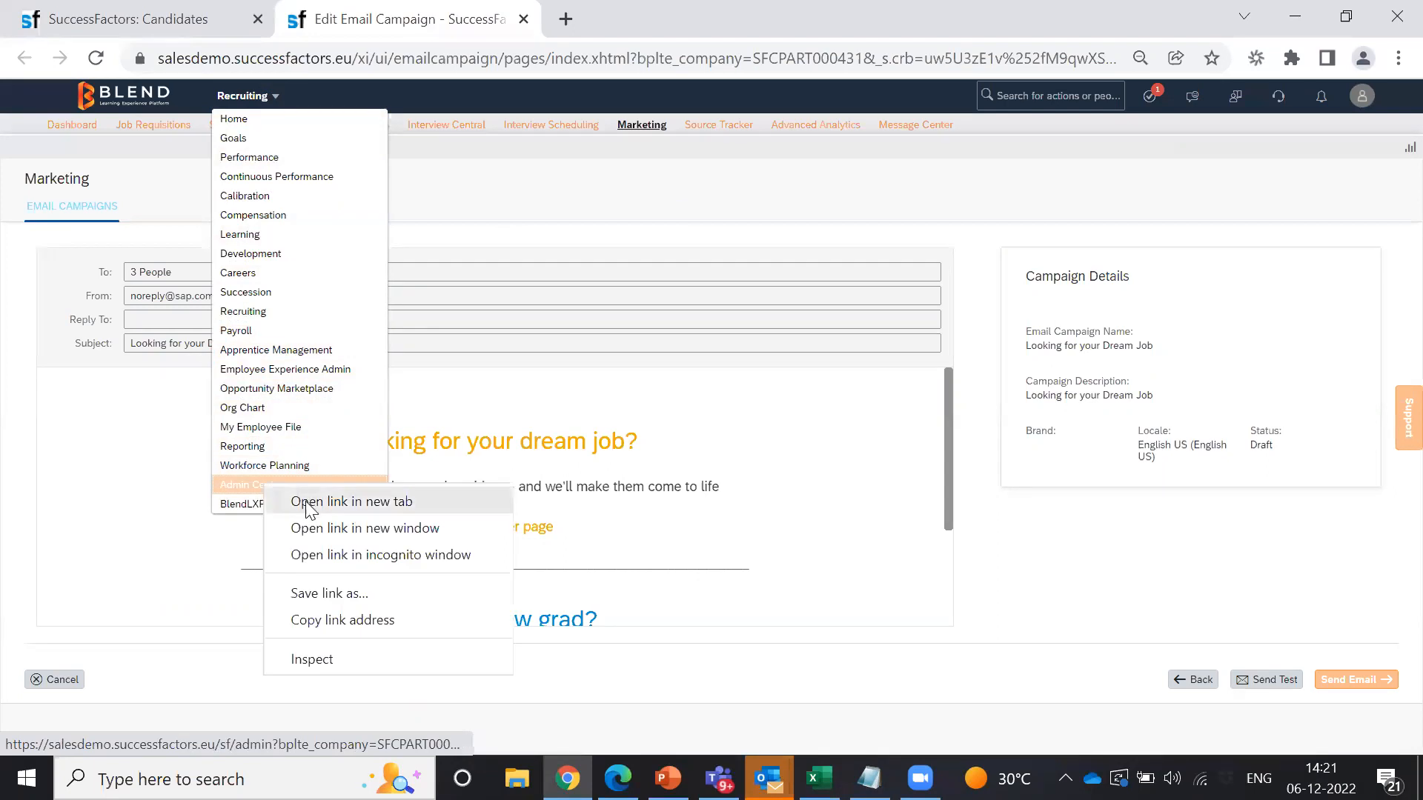
left_click(318, 499)
left_click(609, 12)
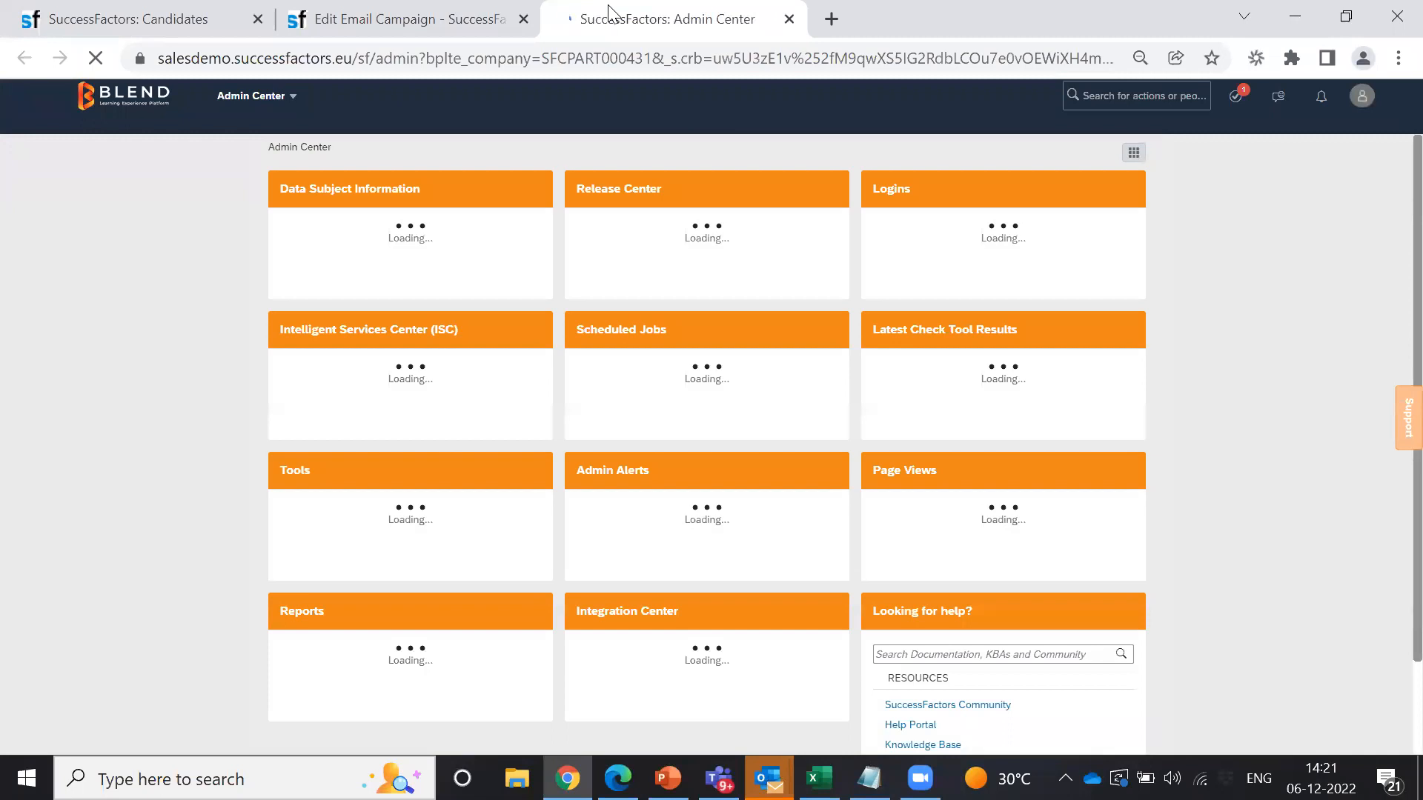
Step: Search 'career site builder', open Manage Career Site Builder, and wait out the unresponsive page
left_click(1098, 95)
type("career")
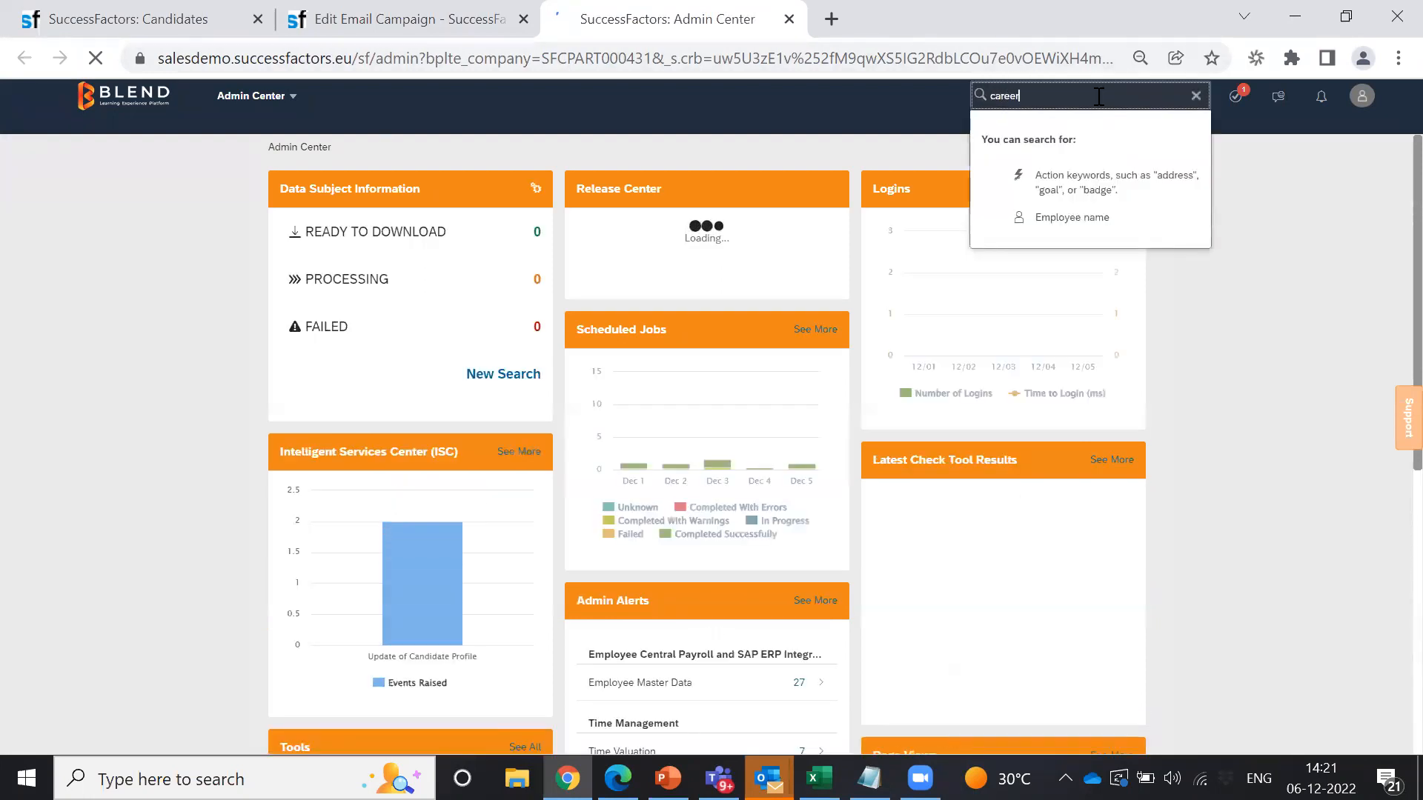
type(" site b")
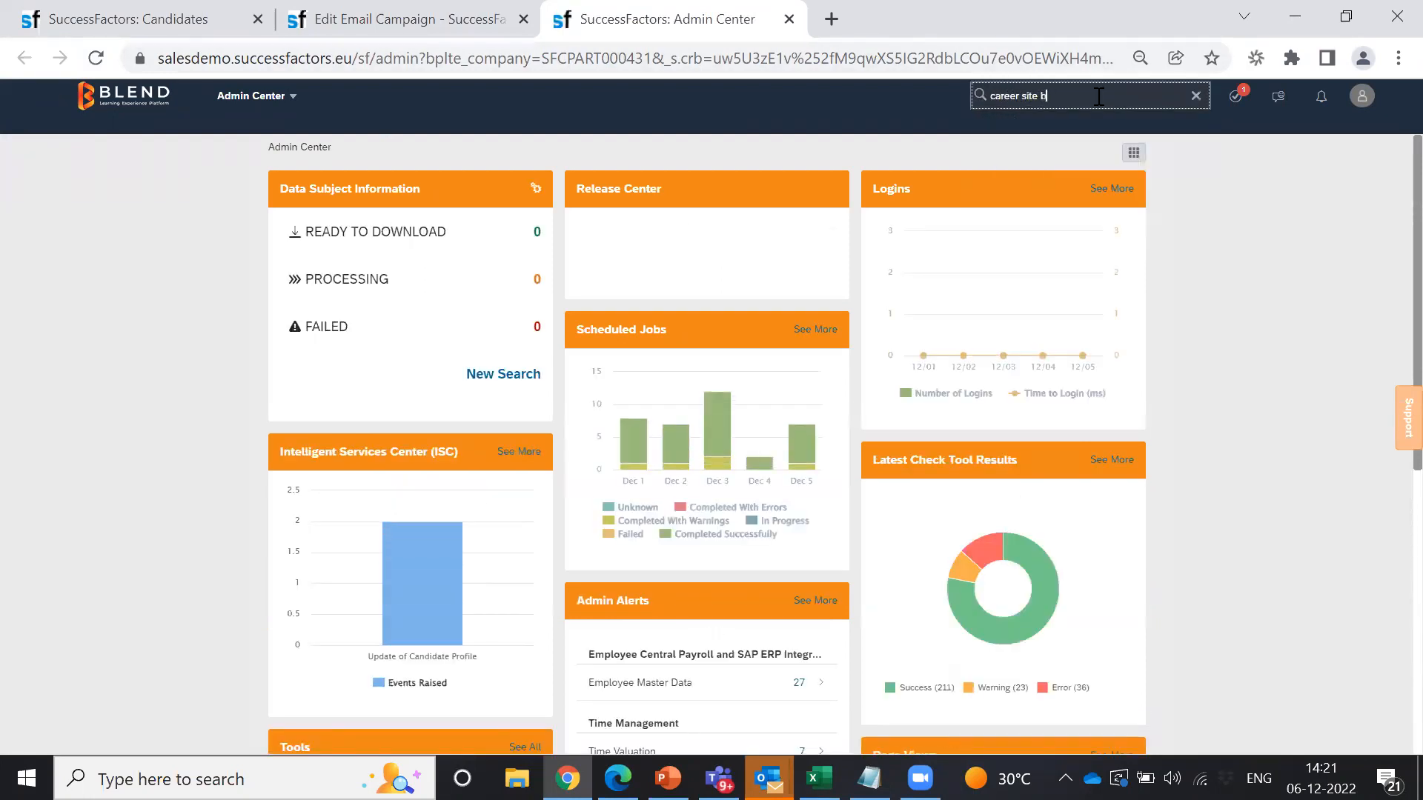
type("uilder")
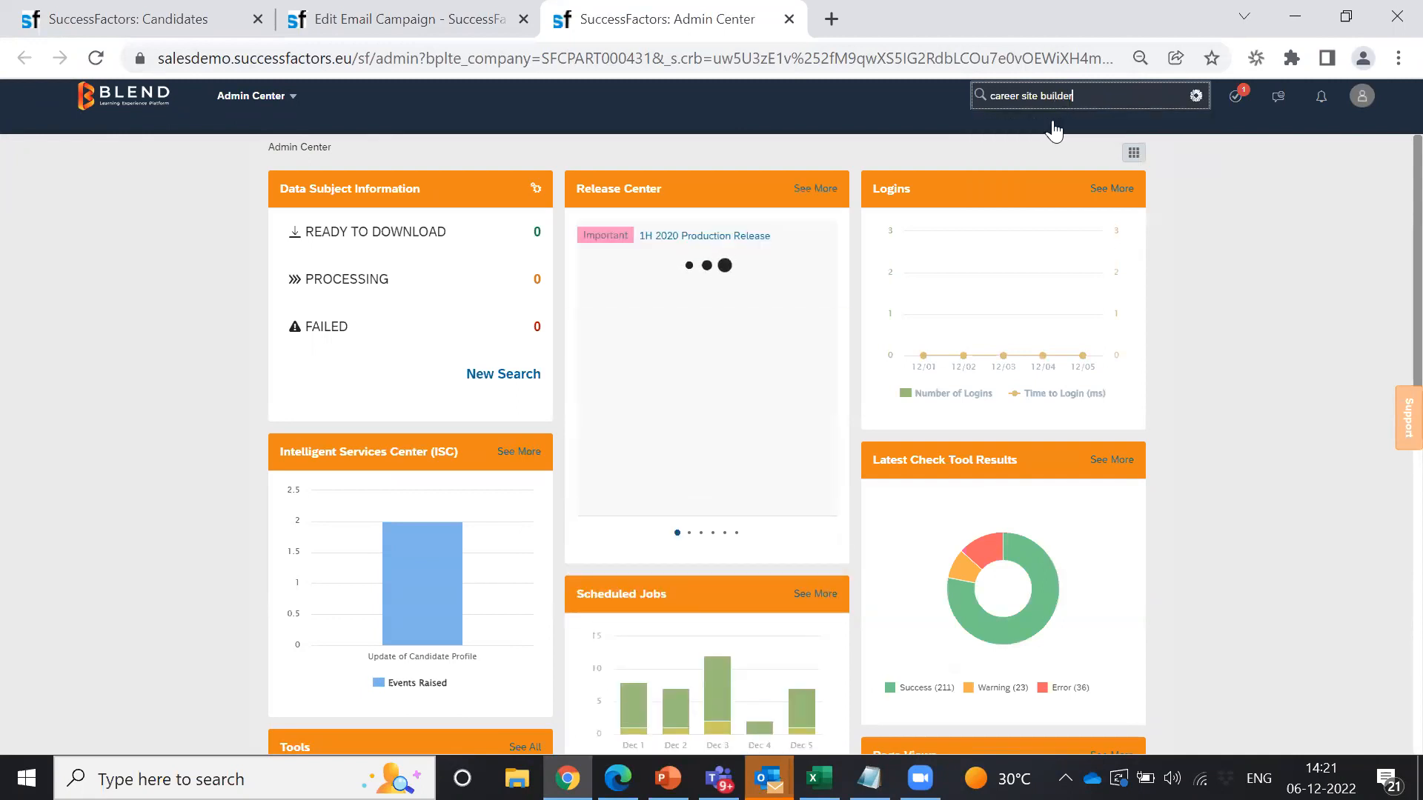
left_click(1046, 134)
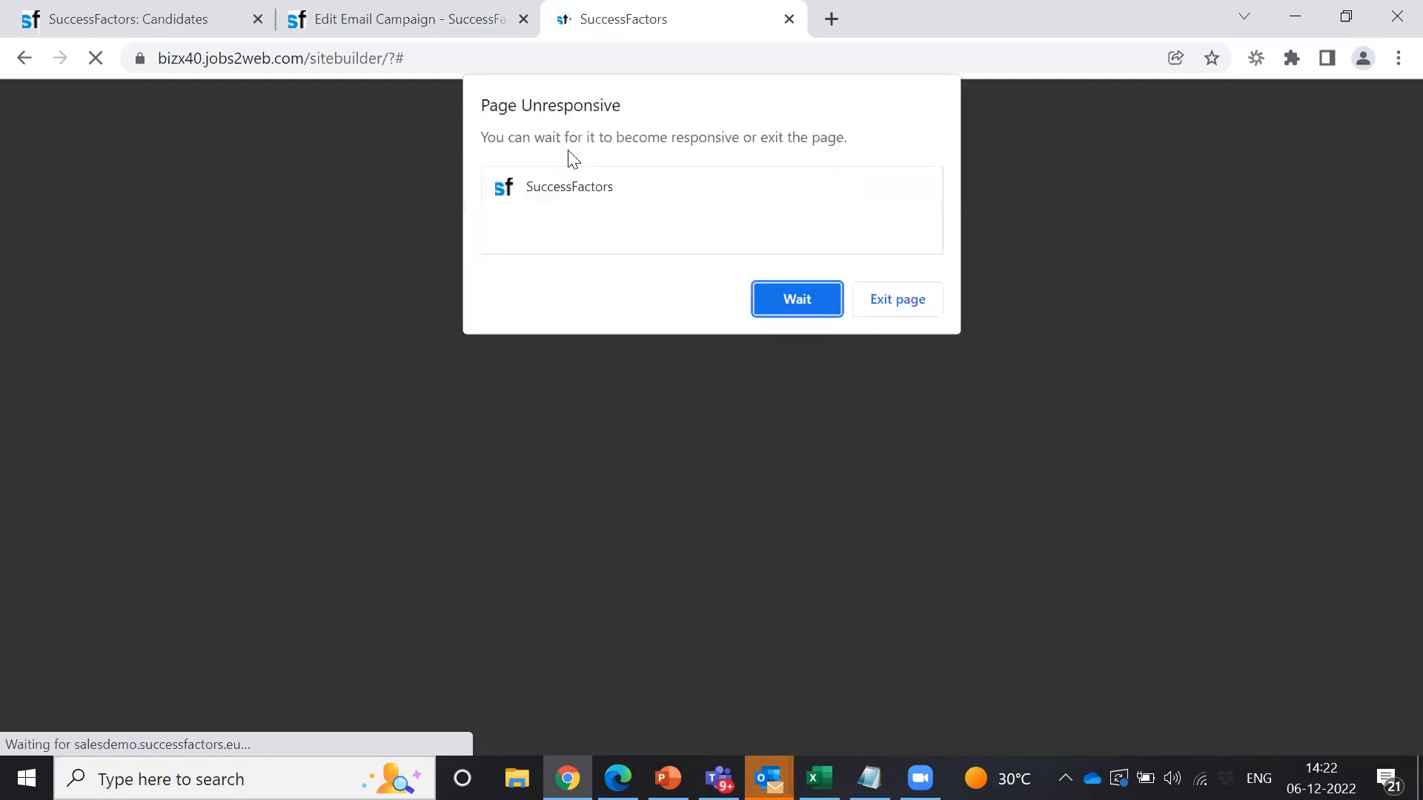
left_click(804, 297)
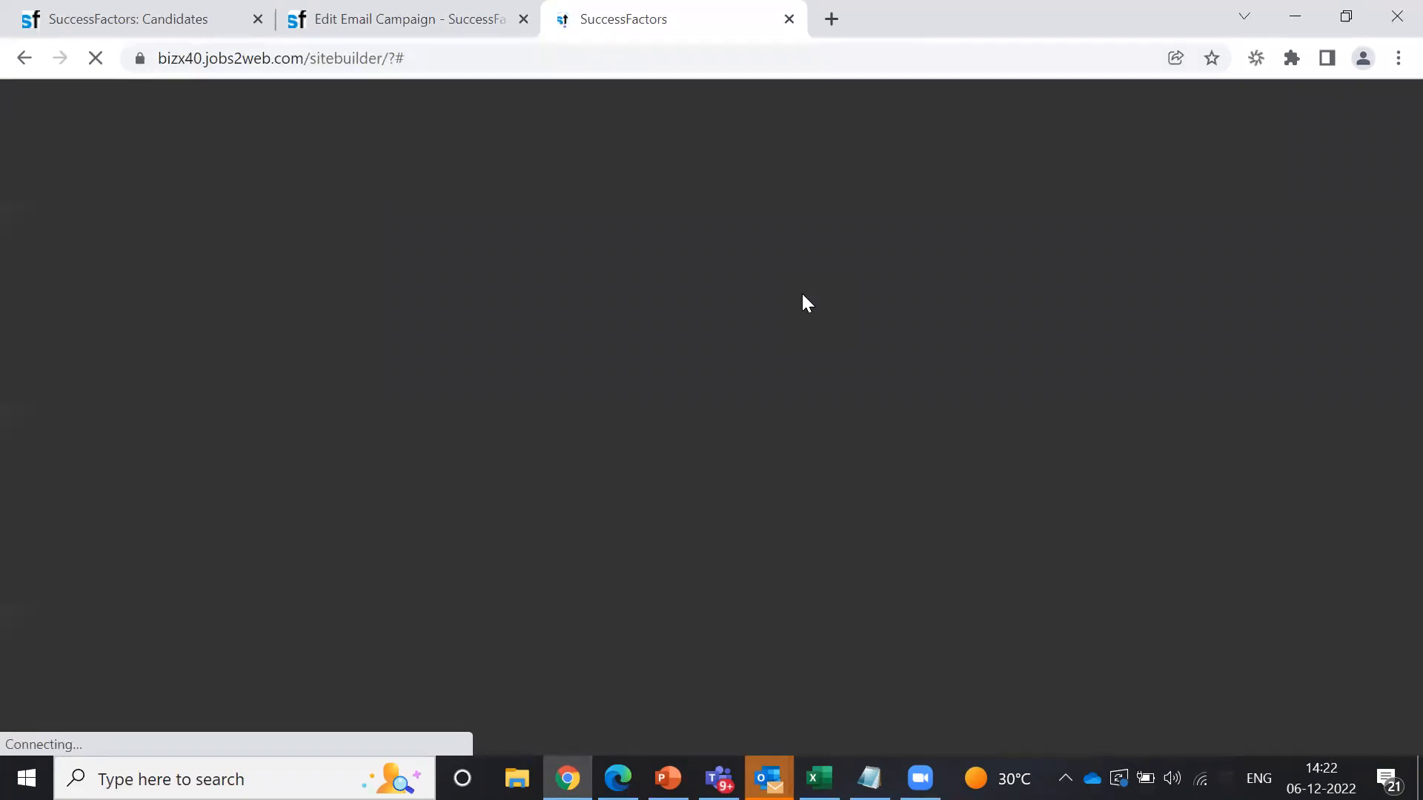
Step: Wait for Career Site Builder to respond, then open Pages > Landing to list Graduate Campaign
left_click(792, 302)
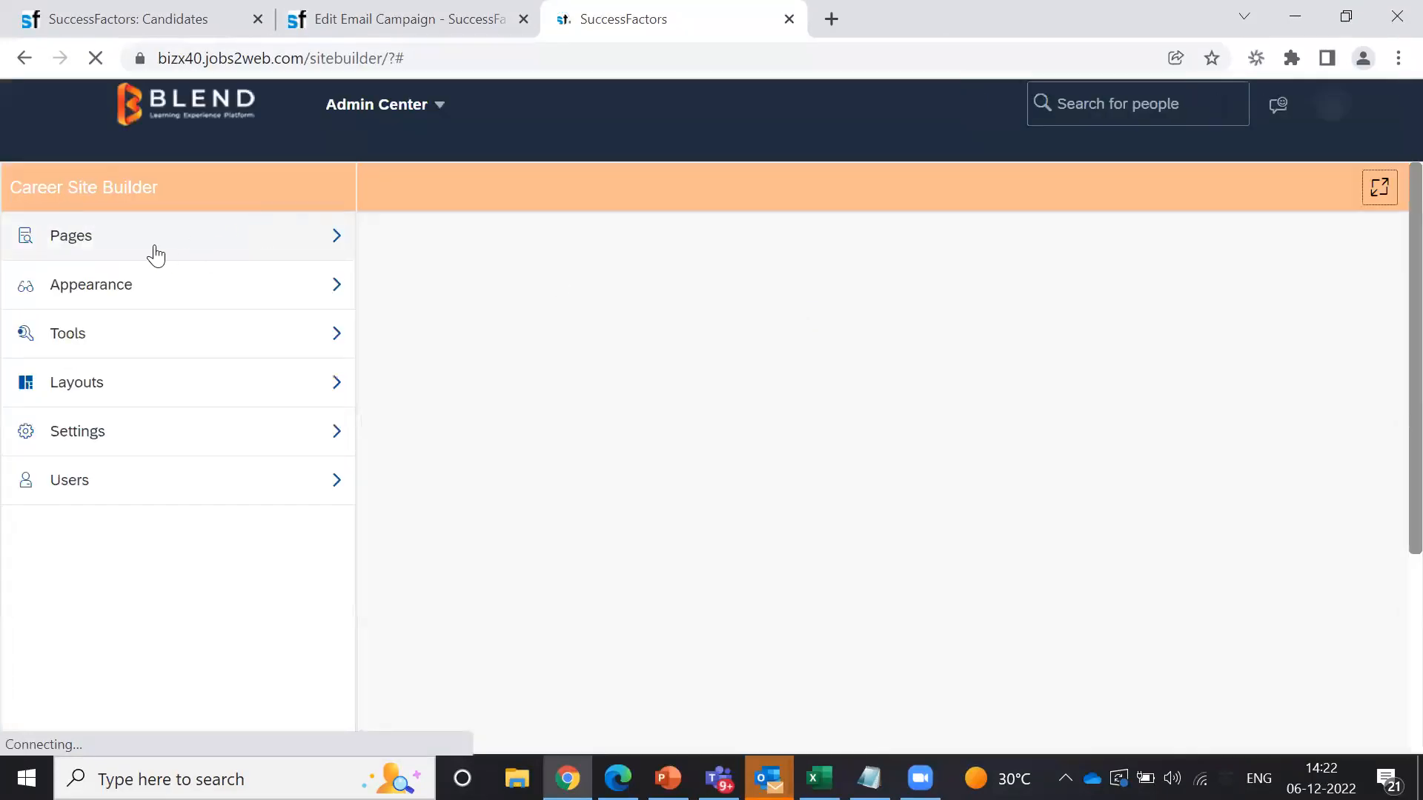
left_click(326, 241)
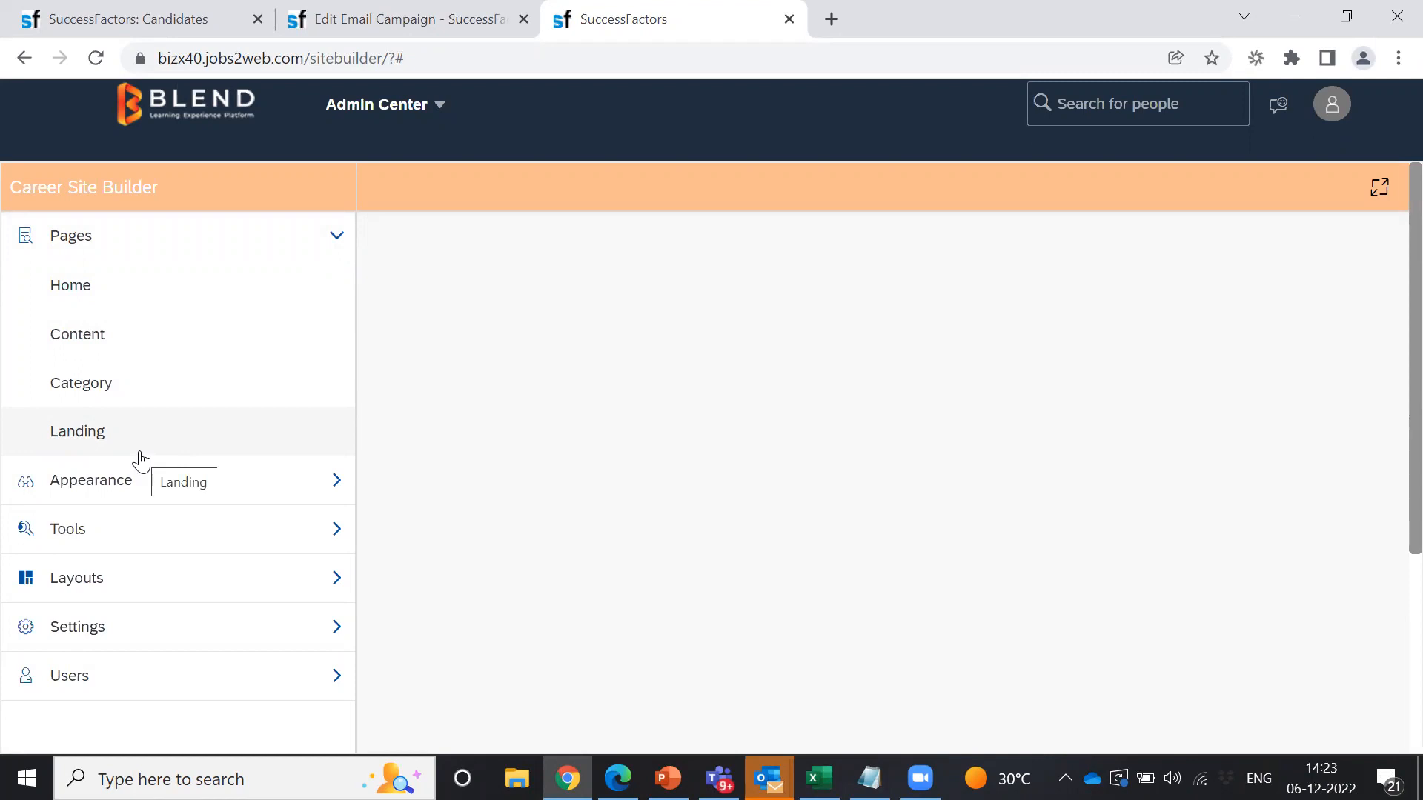
left_click(86, 439)
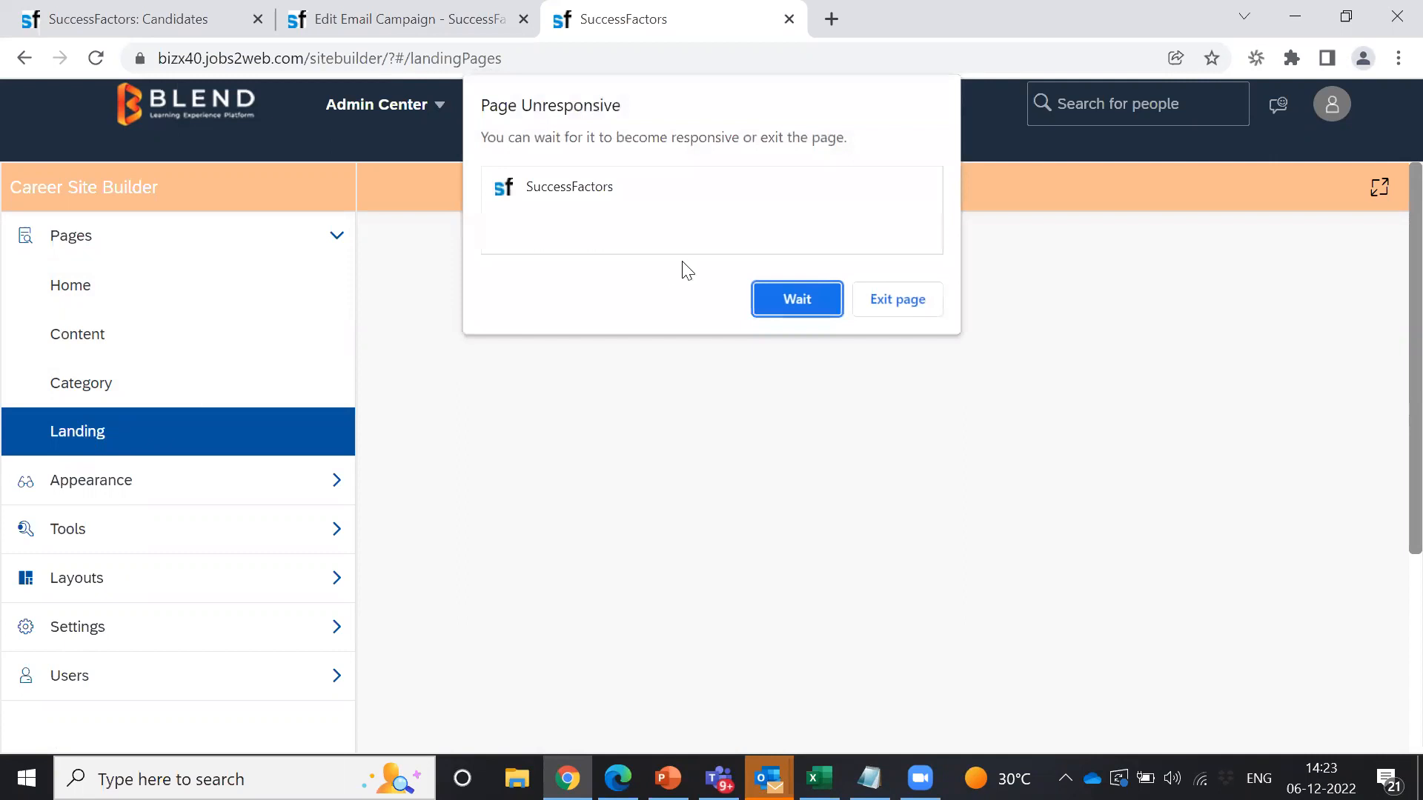
left_click(799, 293)
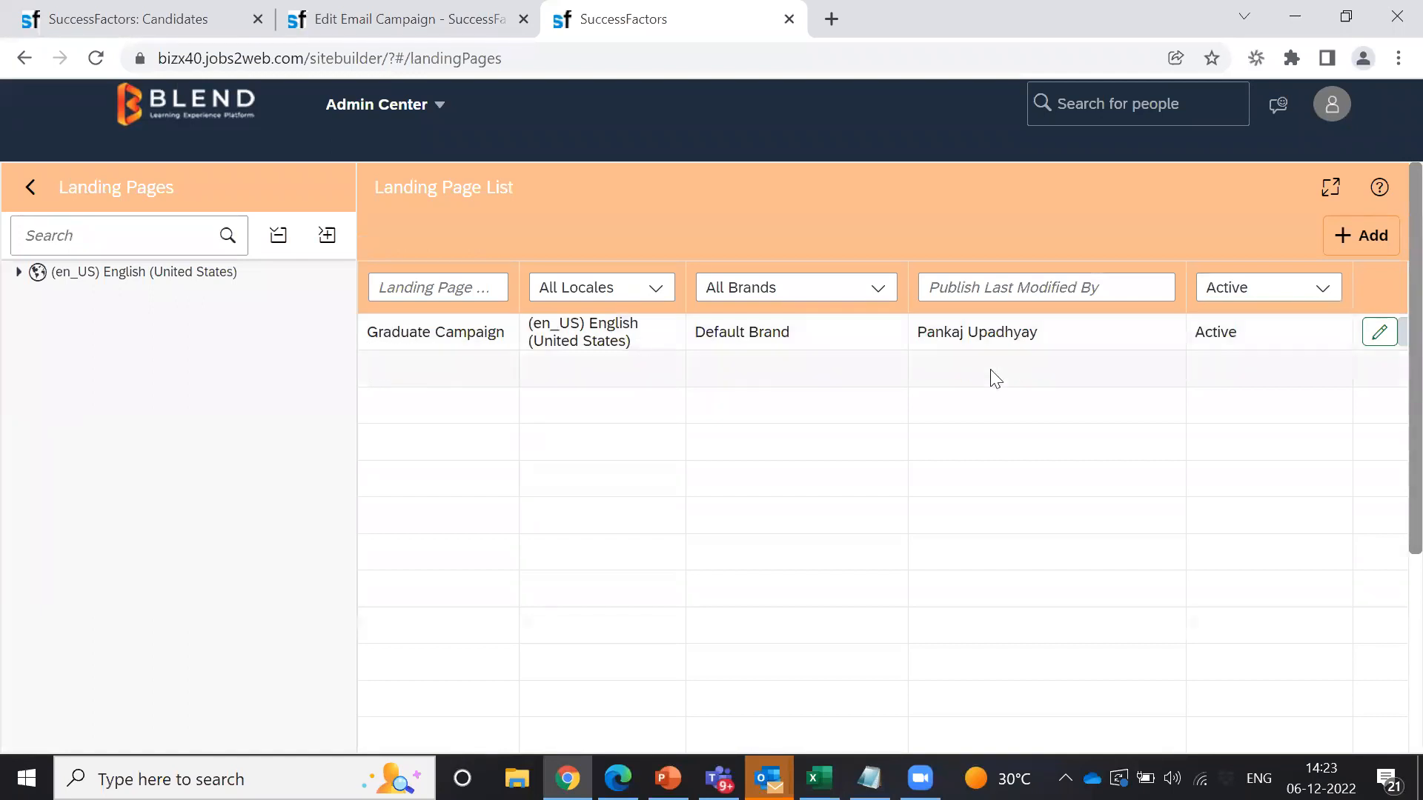
left_click(1376, 334)
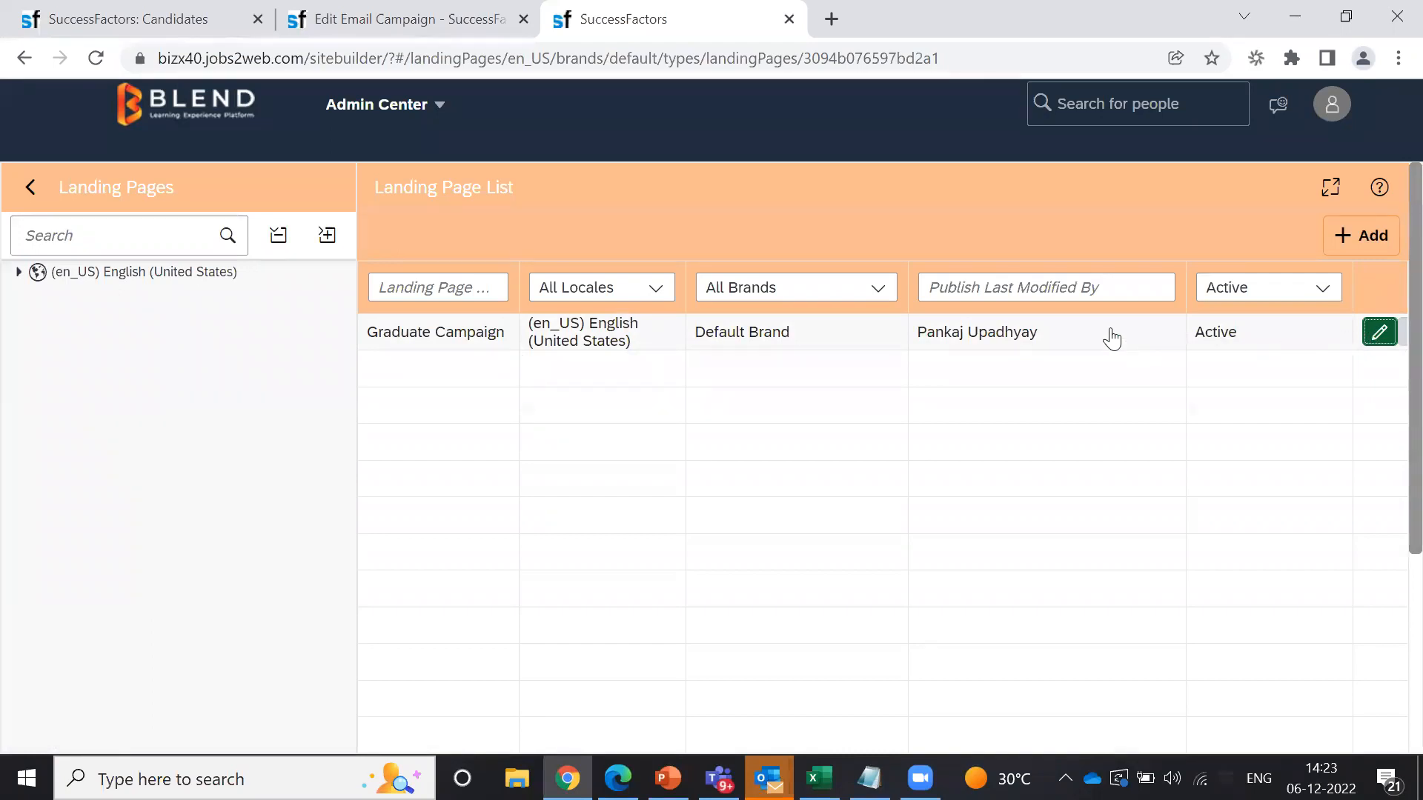
left_click(1377, 337)
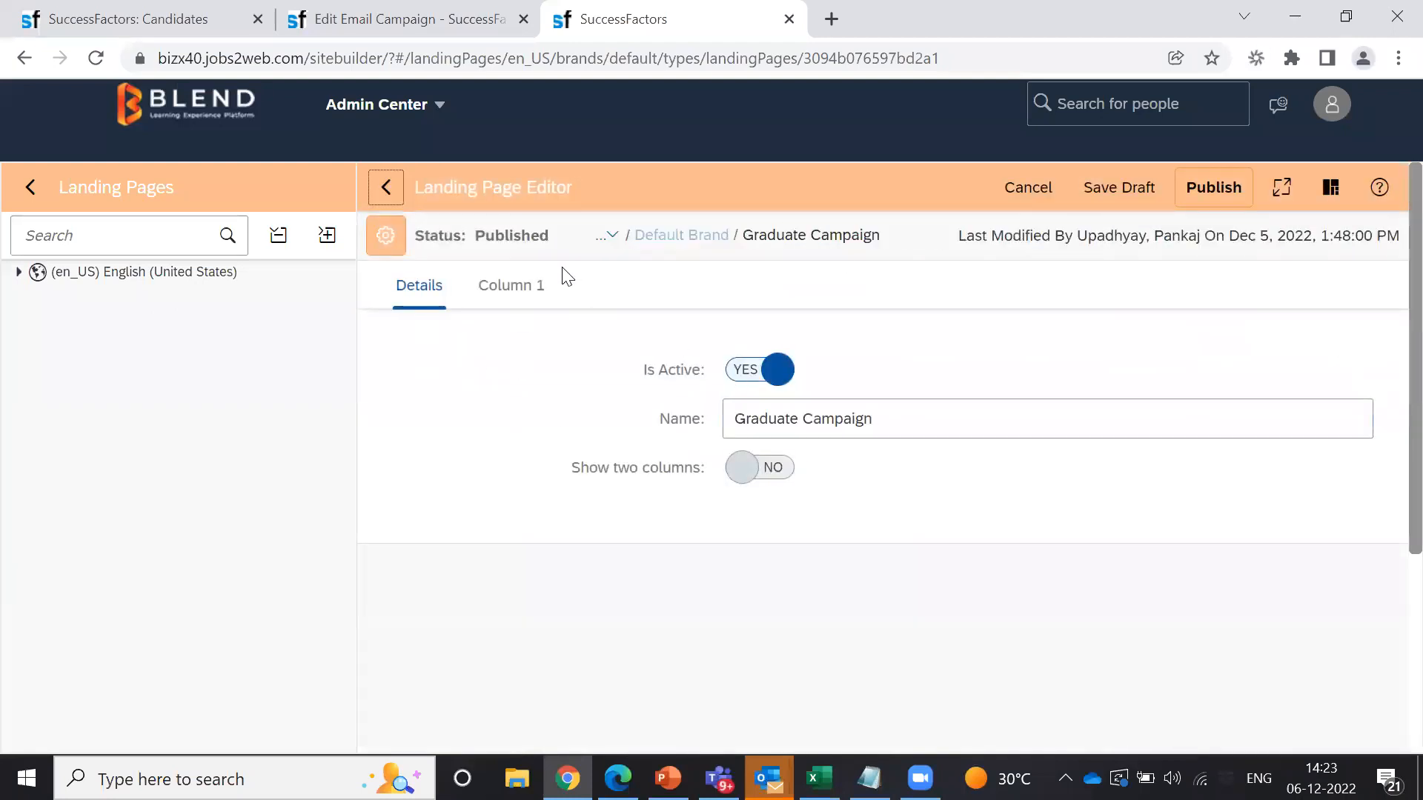
left_click(525, 297)
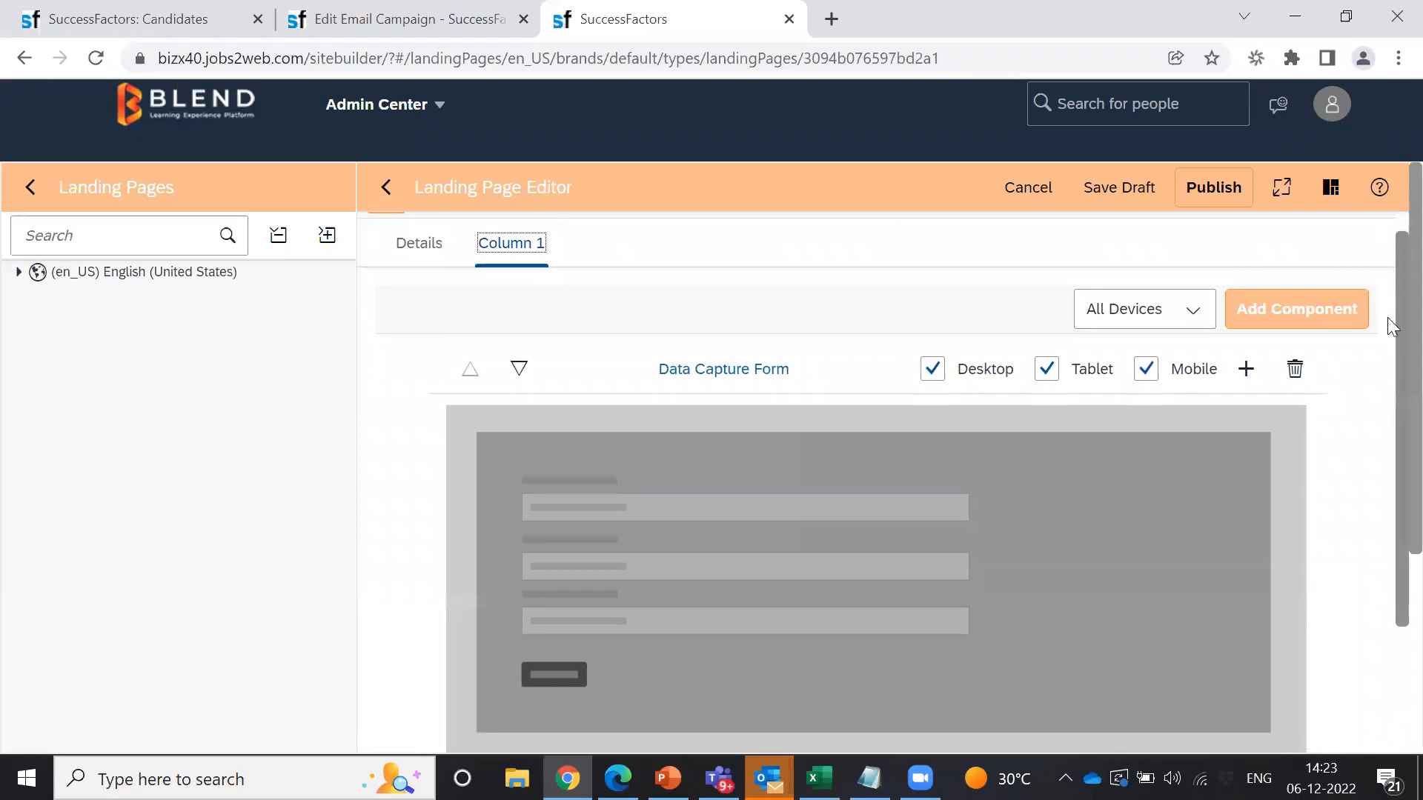
scroll(1392, 312, "down", 7)
scroll(1391, 516, "down", 7)
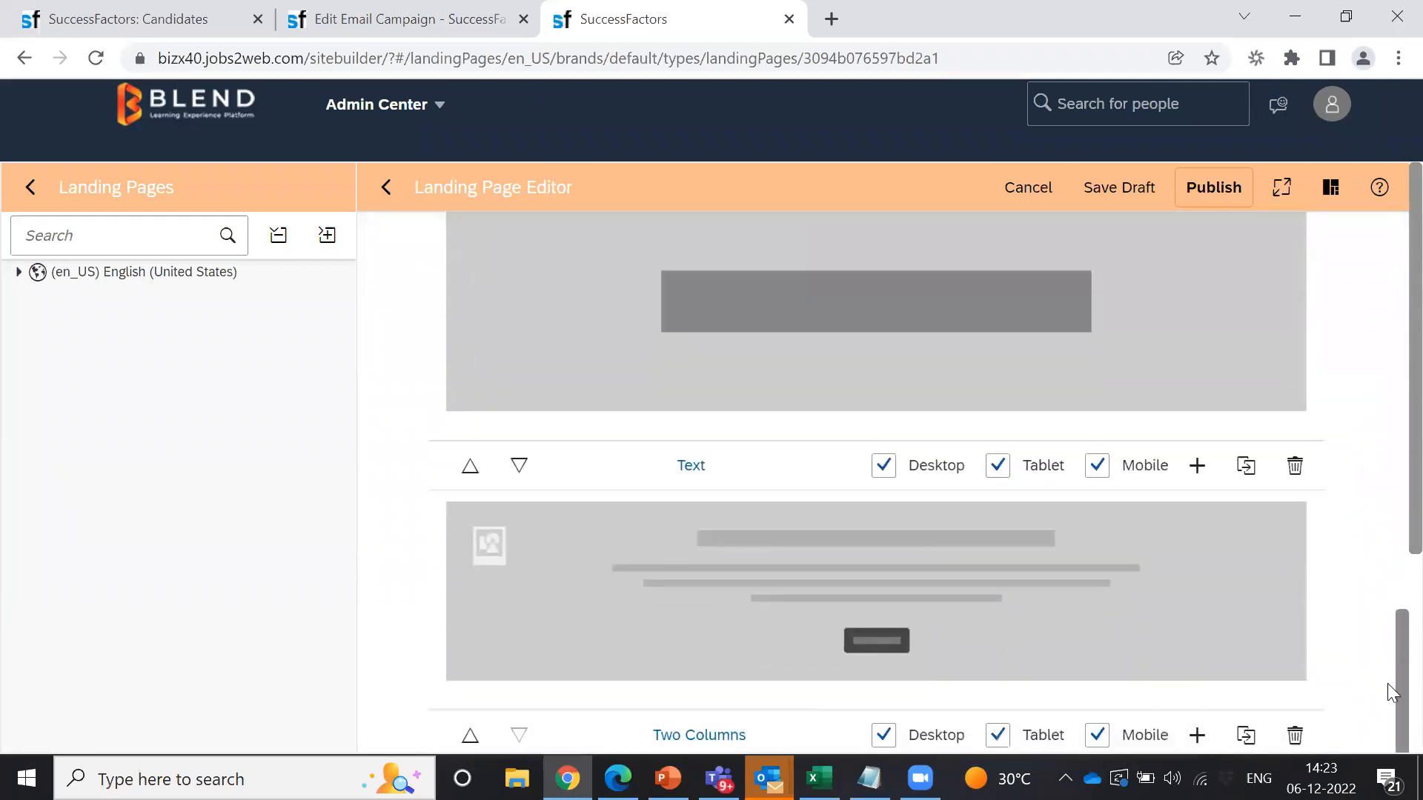
scroll(1392, 596, "up", 14)
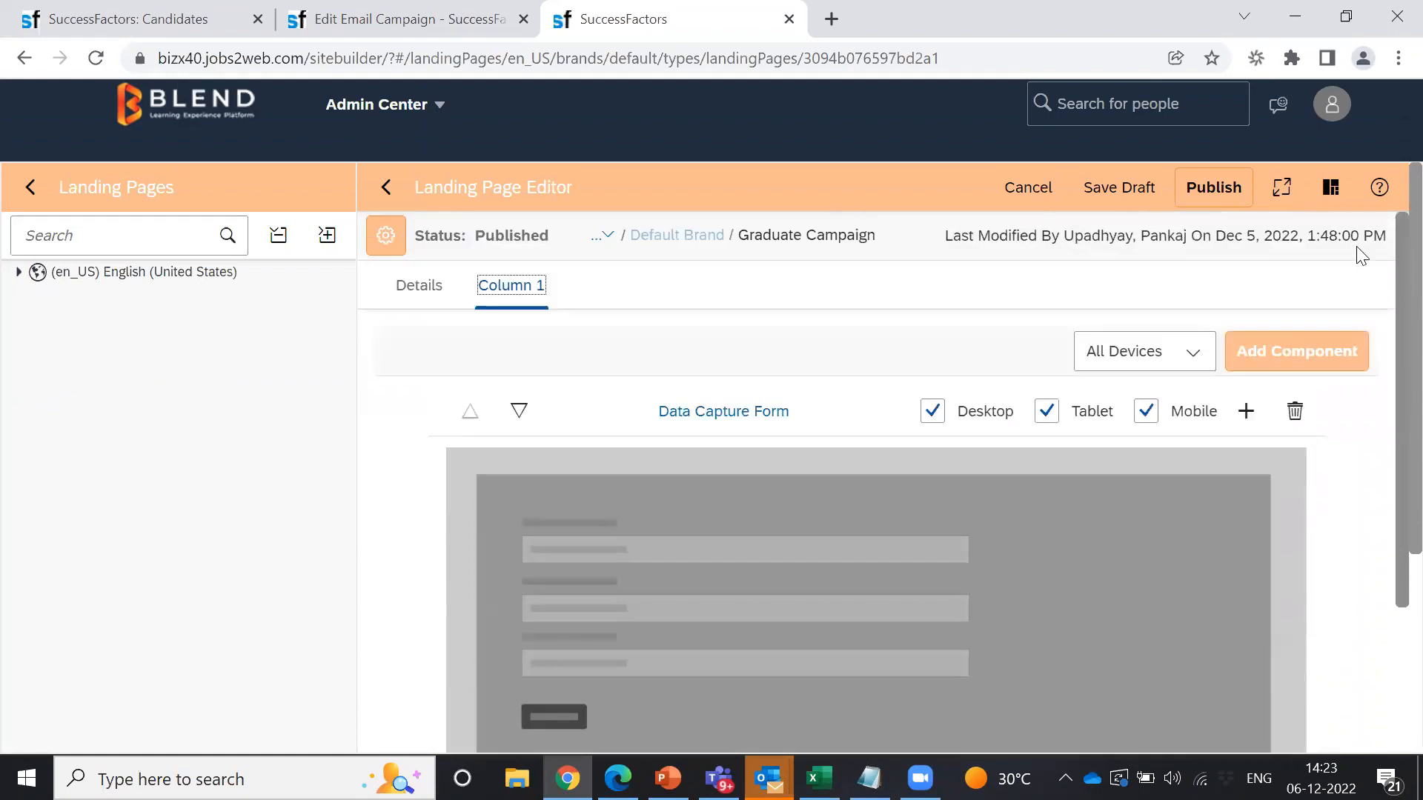
left_click(1294, 355)
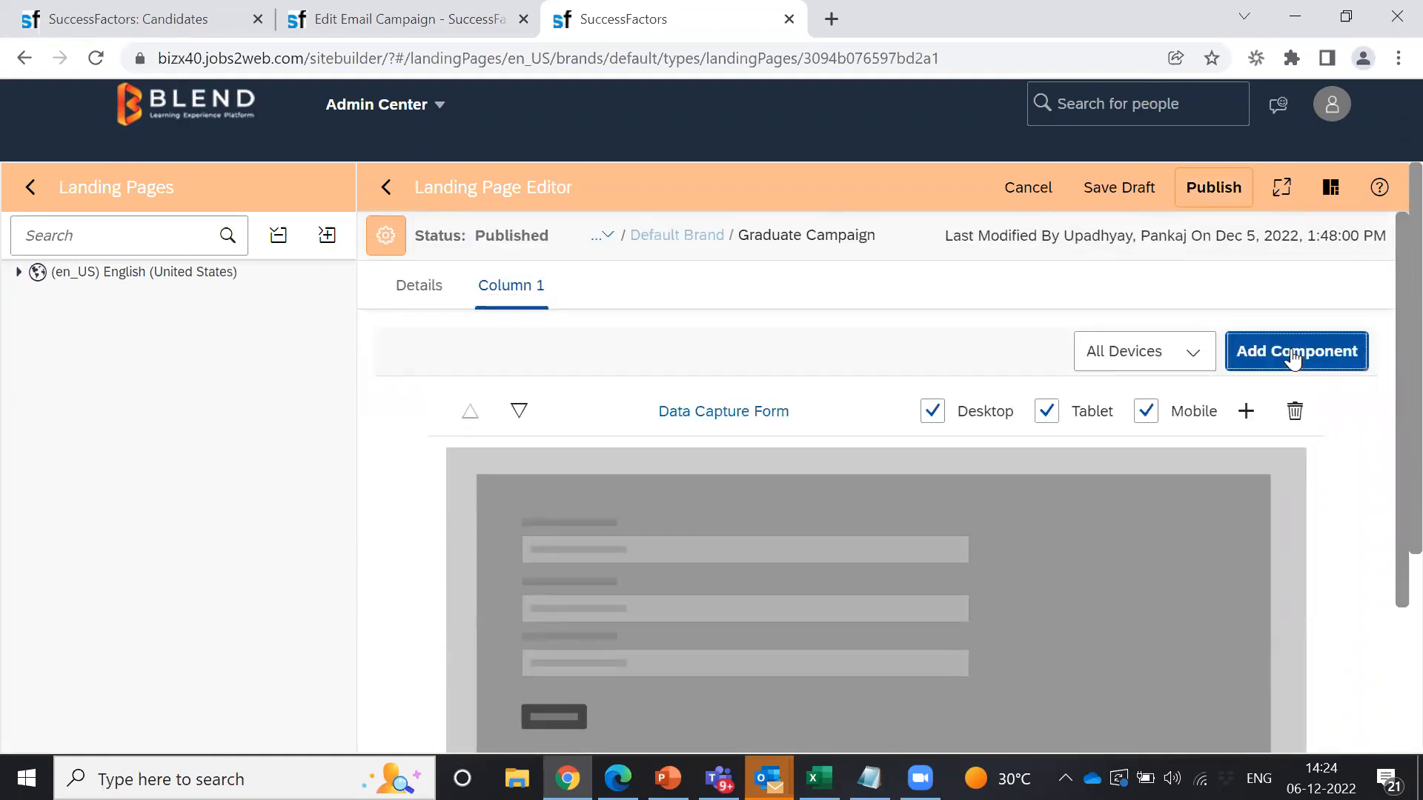
left_click(1294, 355)
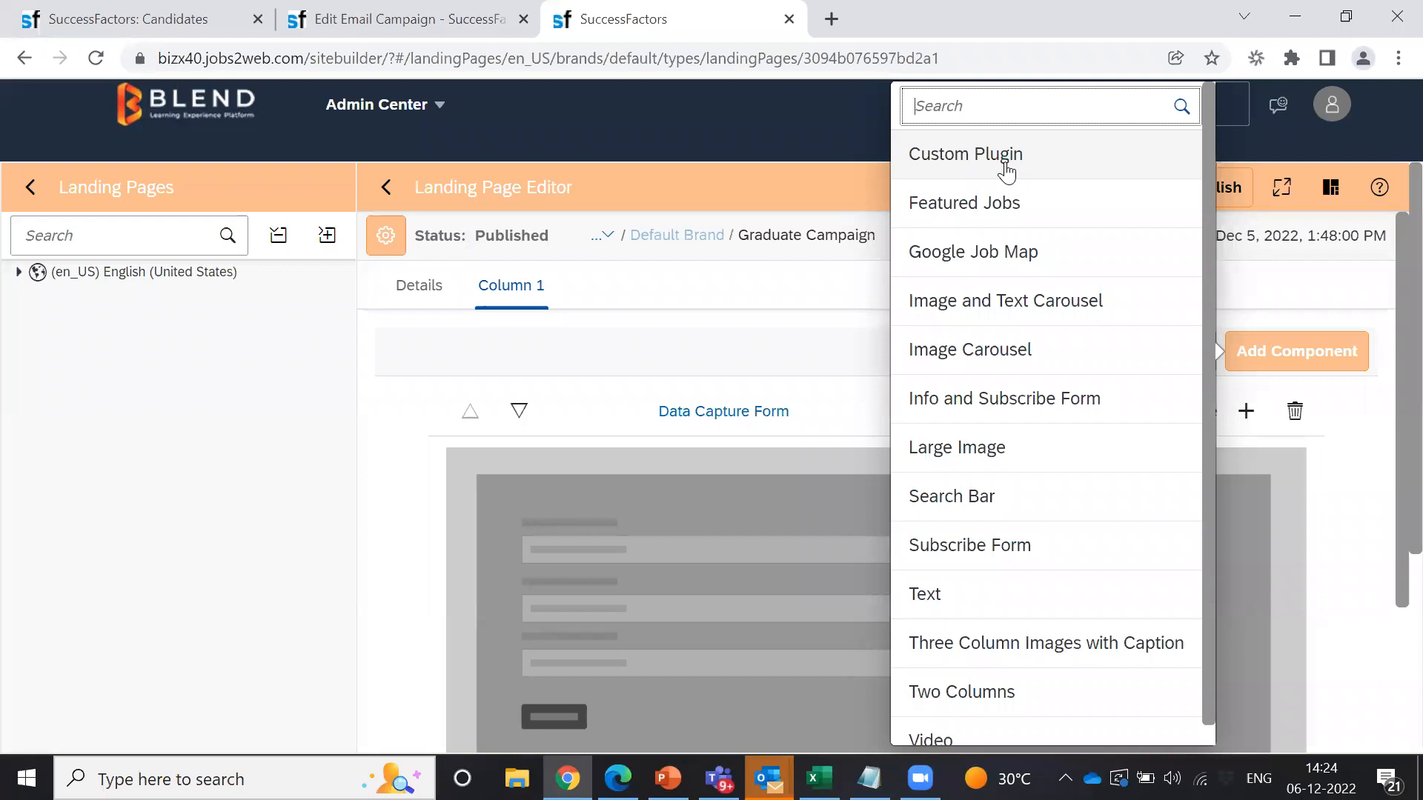
left_click(801, 283)
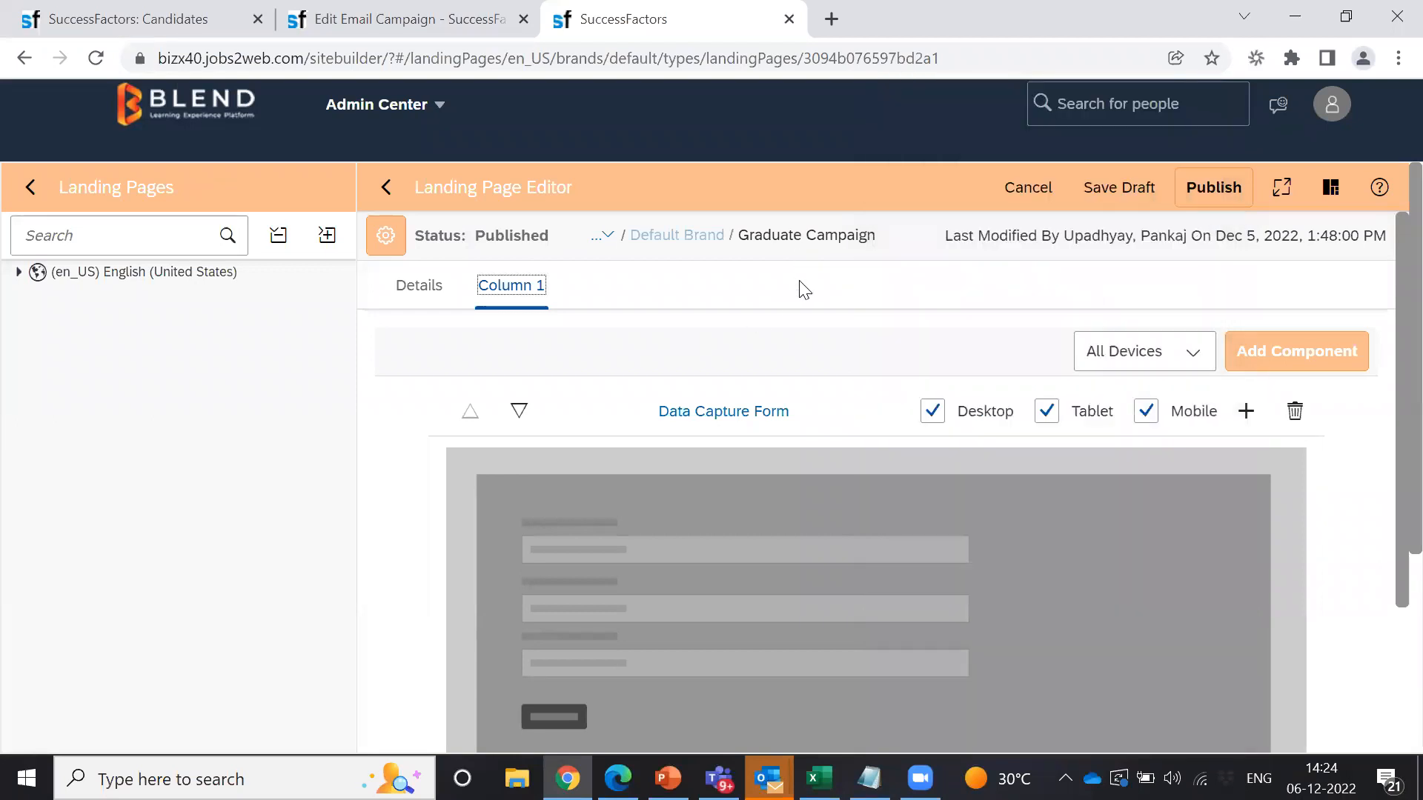
left_click(385, 187)
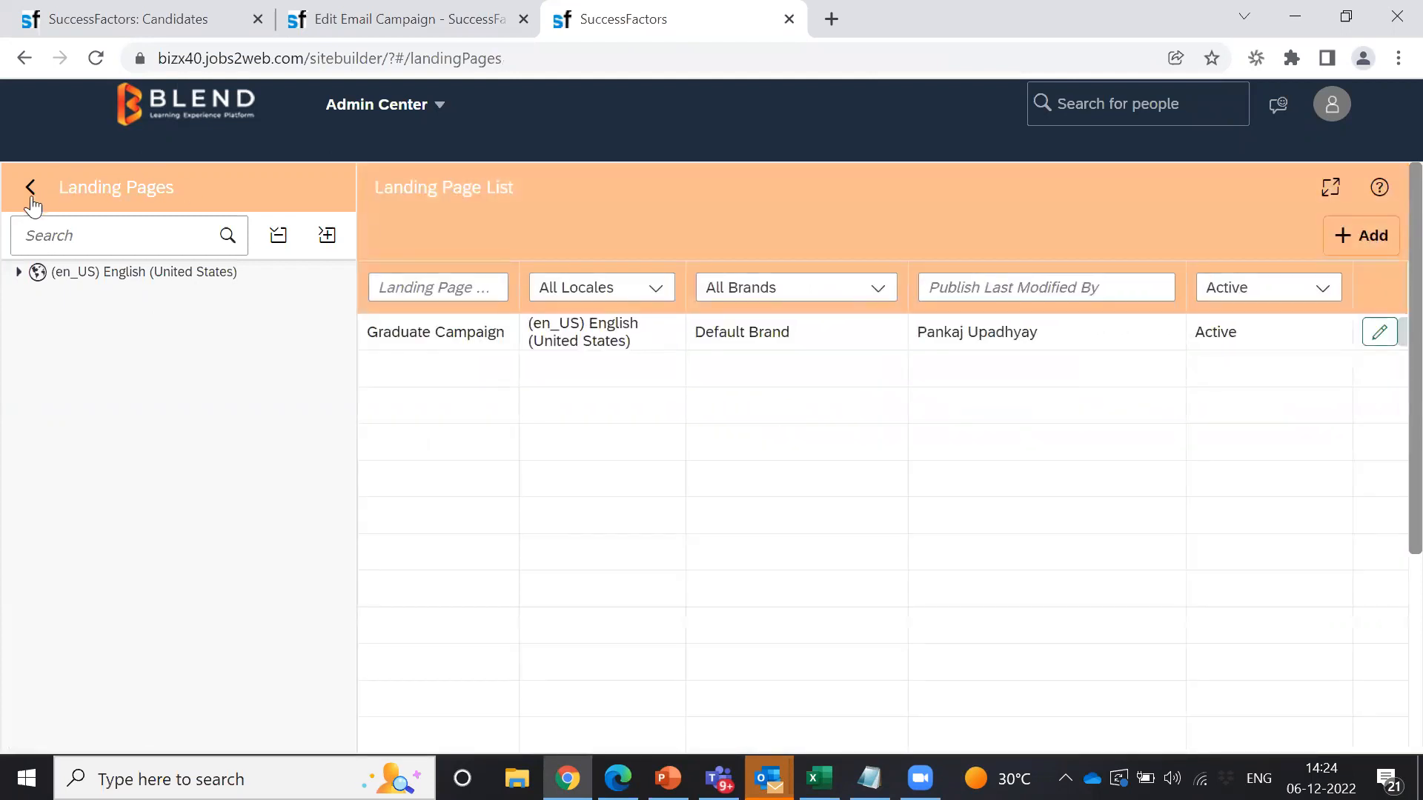
Step: Open the Layout of Graduate Data Capture Forms via Tools > Data Capture Forms
left_click(32, 190)
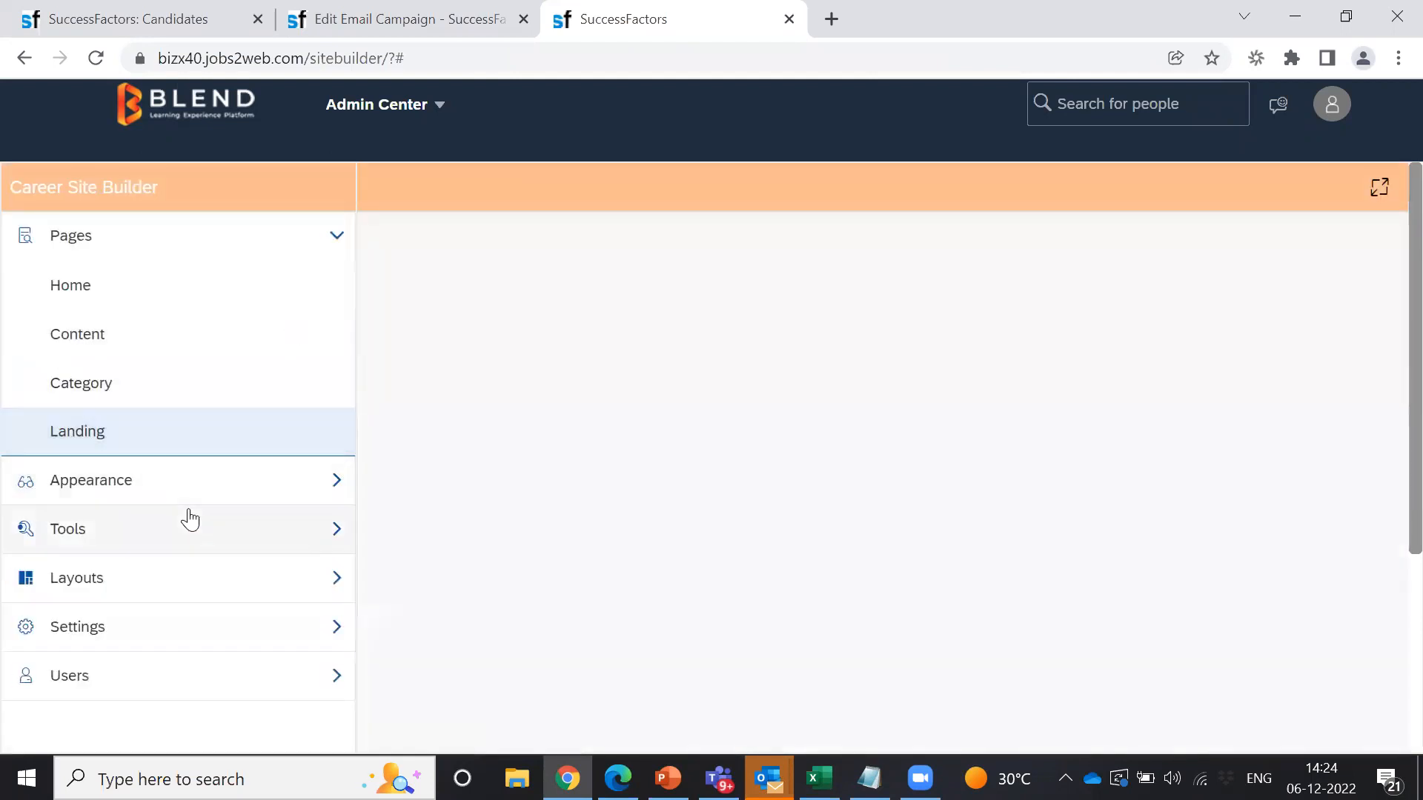
left_click(320, 533)
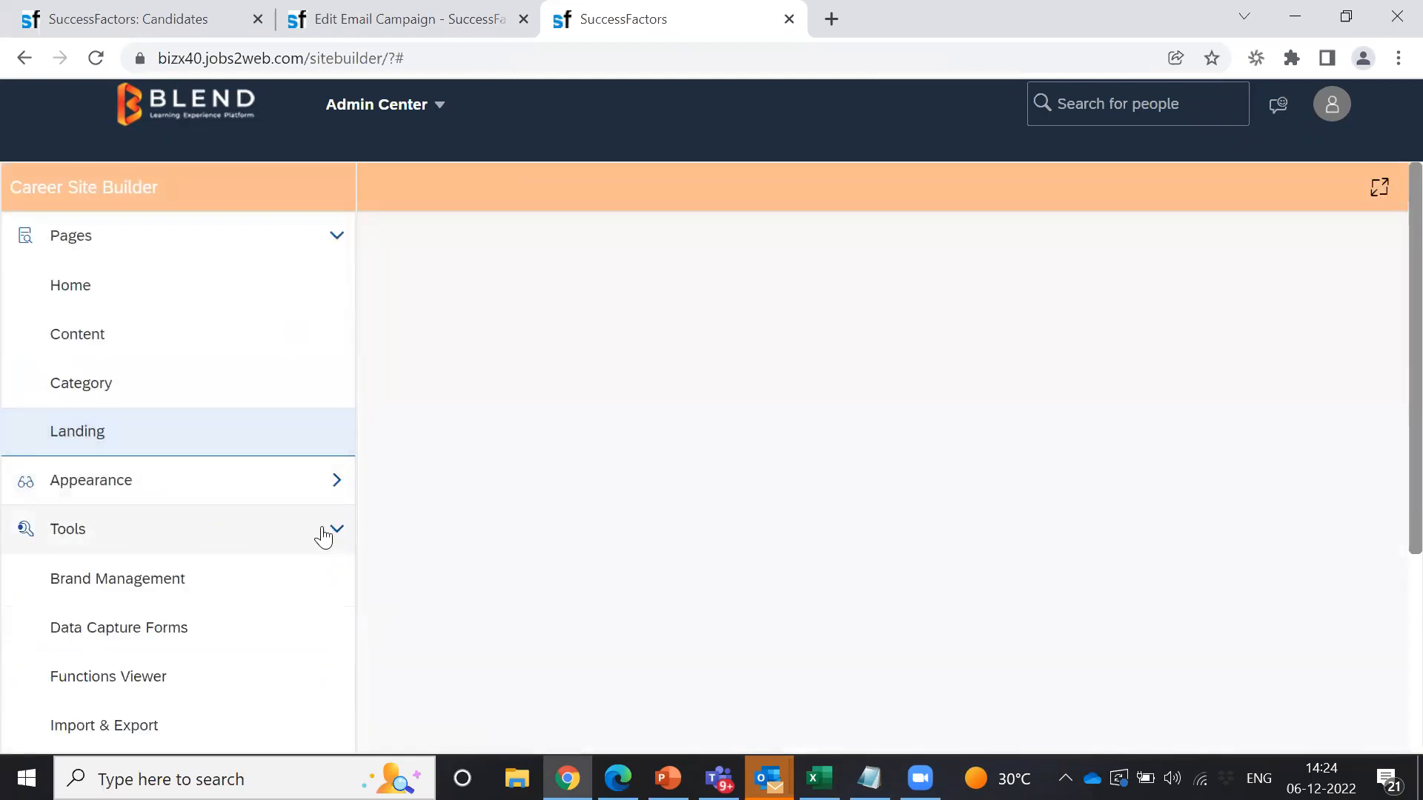
left_click(181, 636)
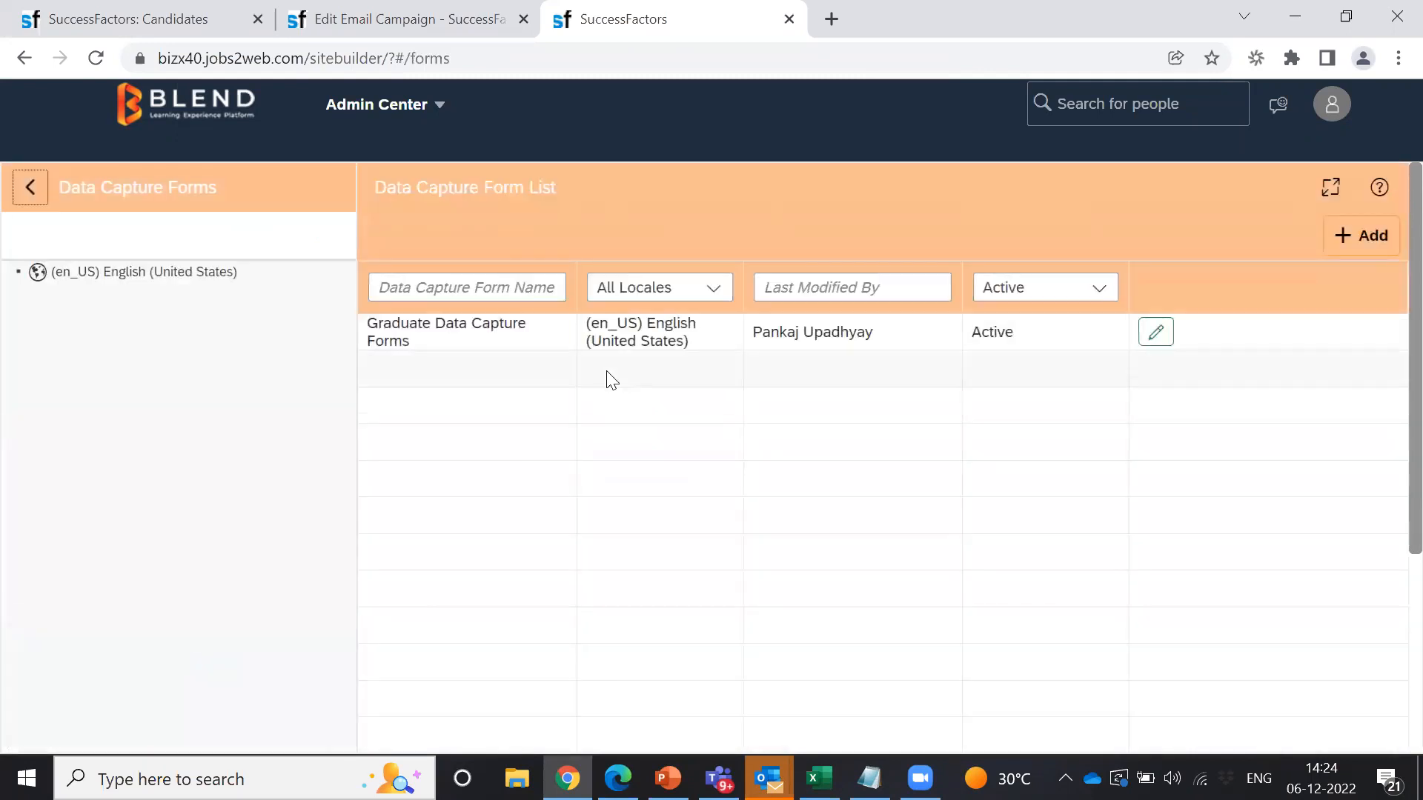
left_click(1157, 337)
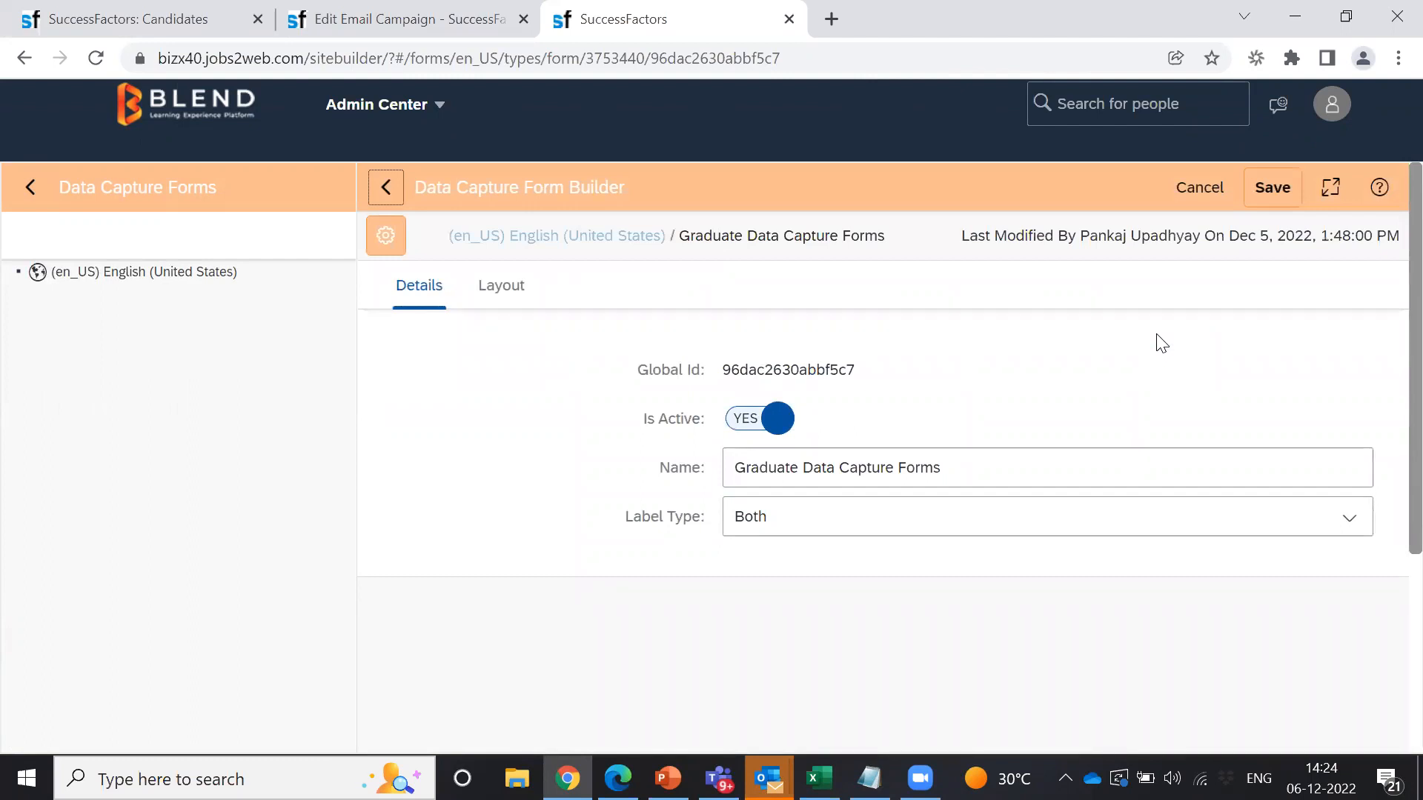
left_click(510, 287)
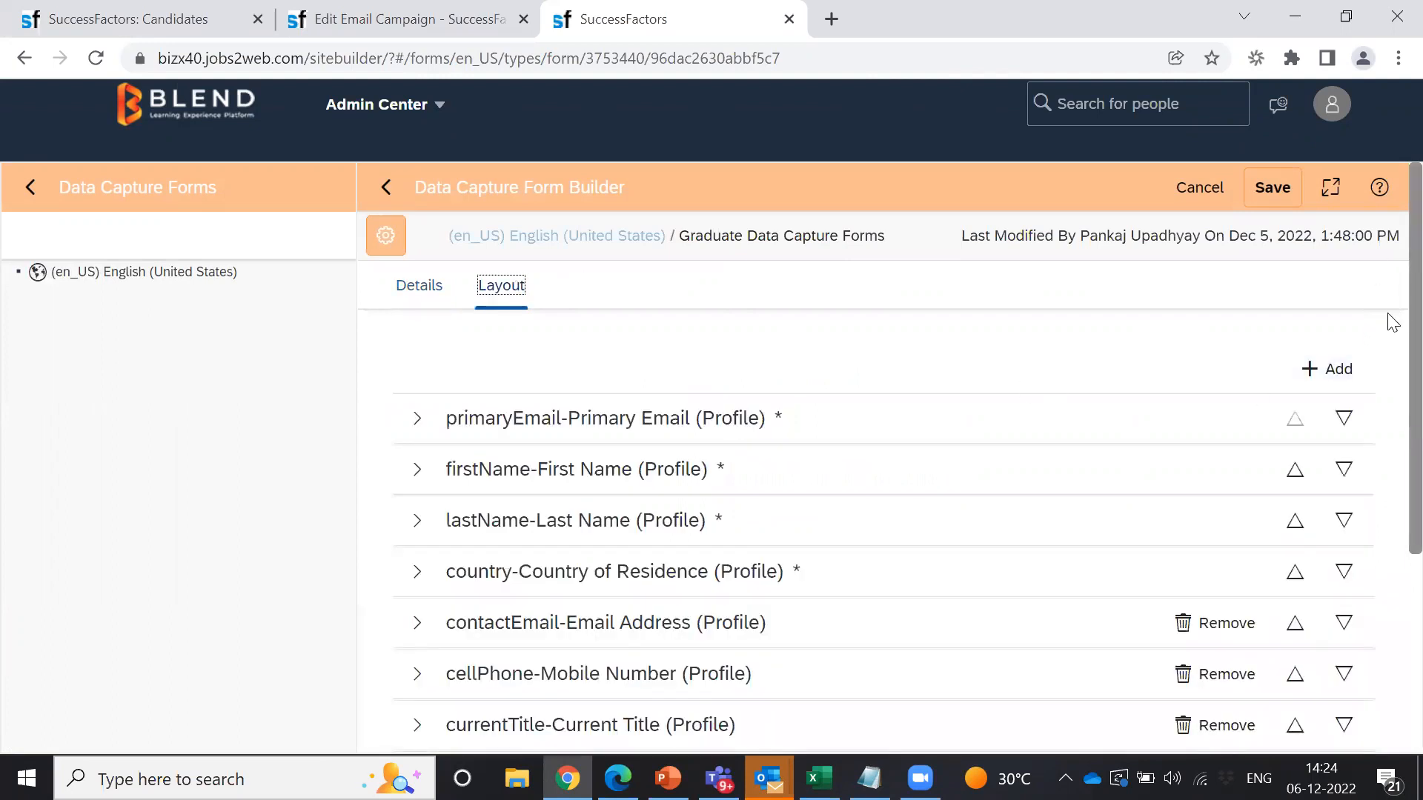
Step: Review the ten layout fields, open and close the field picker without adding, then leave the builder
scroll(1389, 319, "down", 3)
scroll(1390, 378, "up", 1)
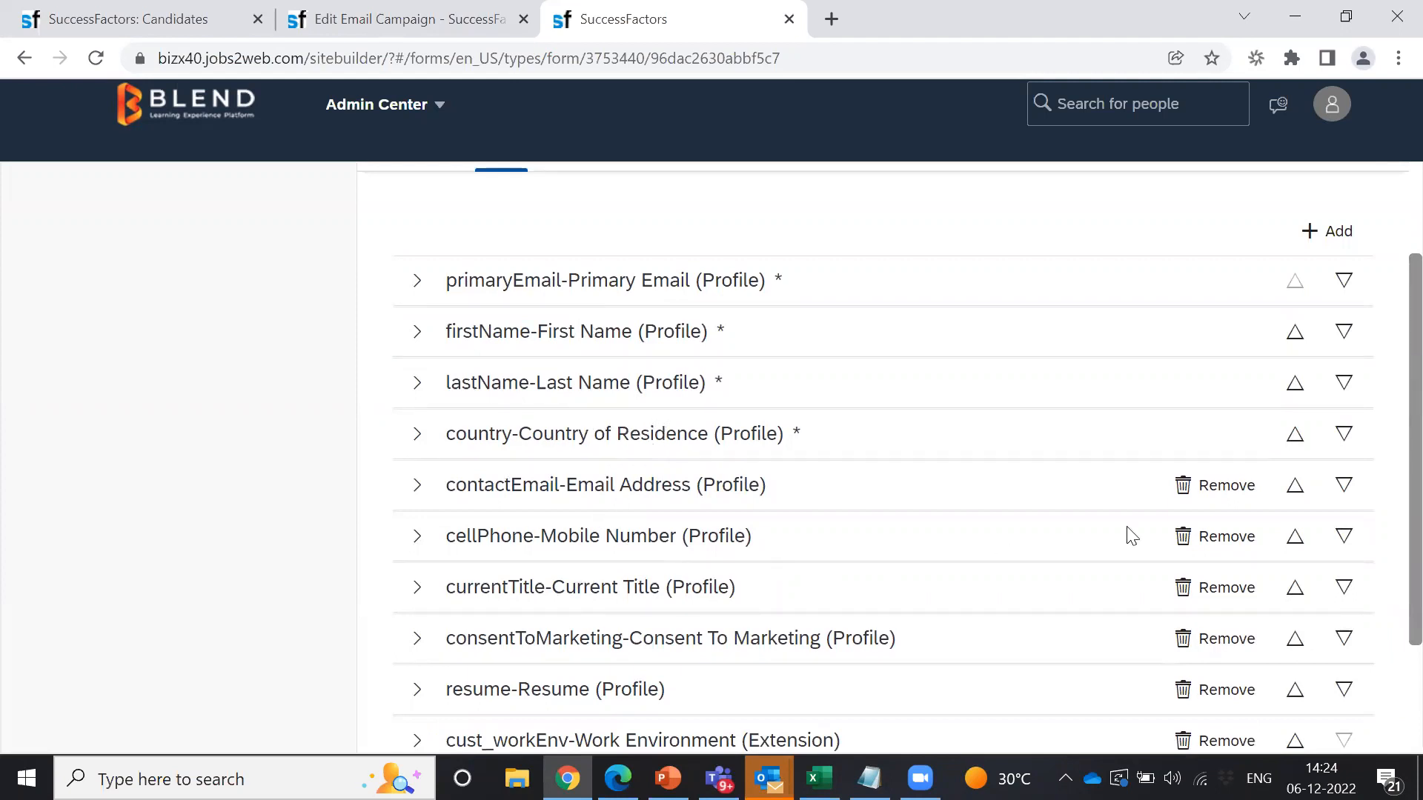
scroll(1391, 483, "down", 2)
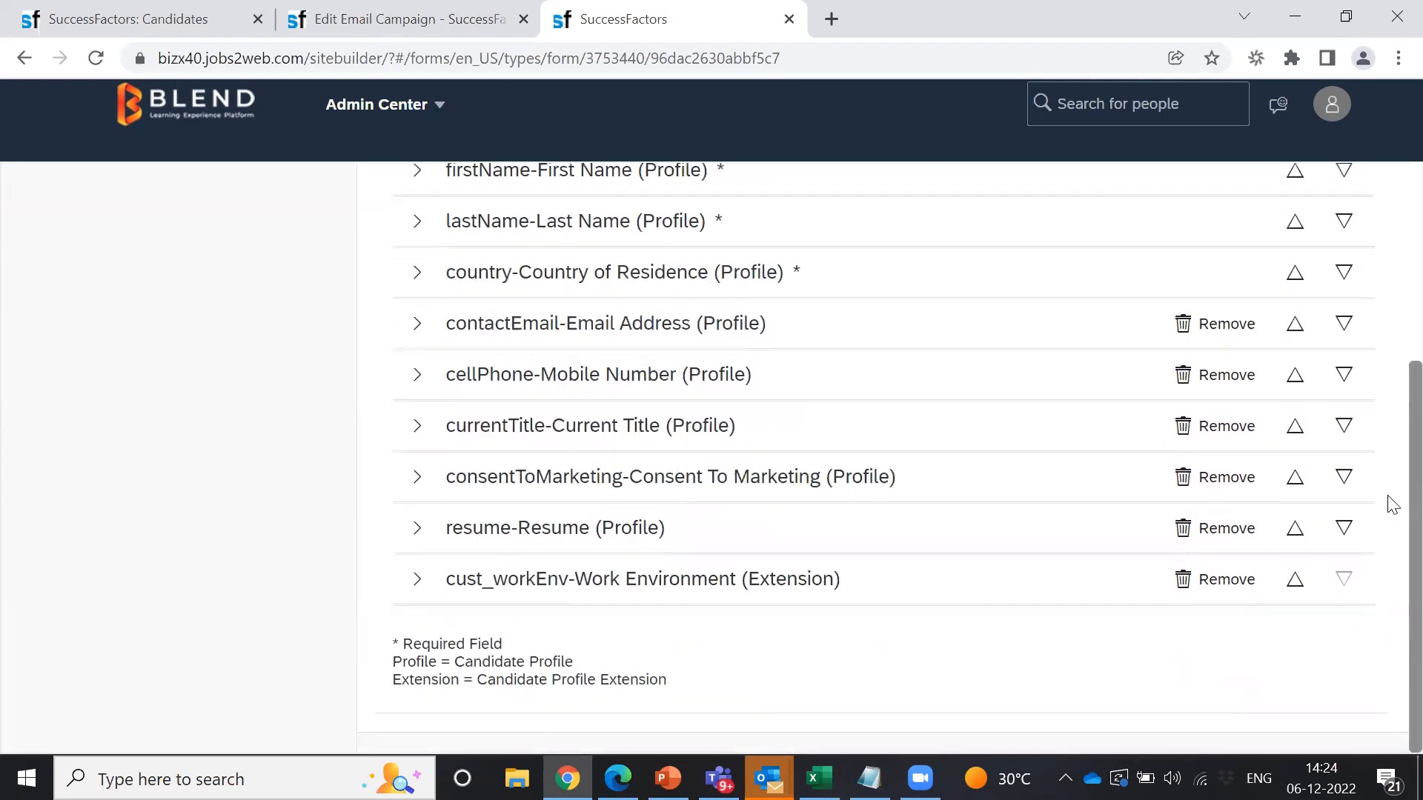
scroll(1391, 489, "up", 4)
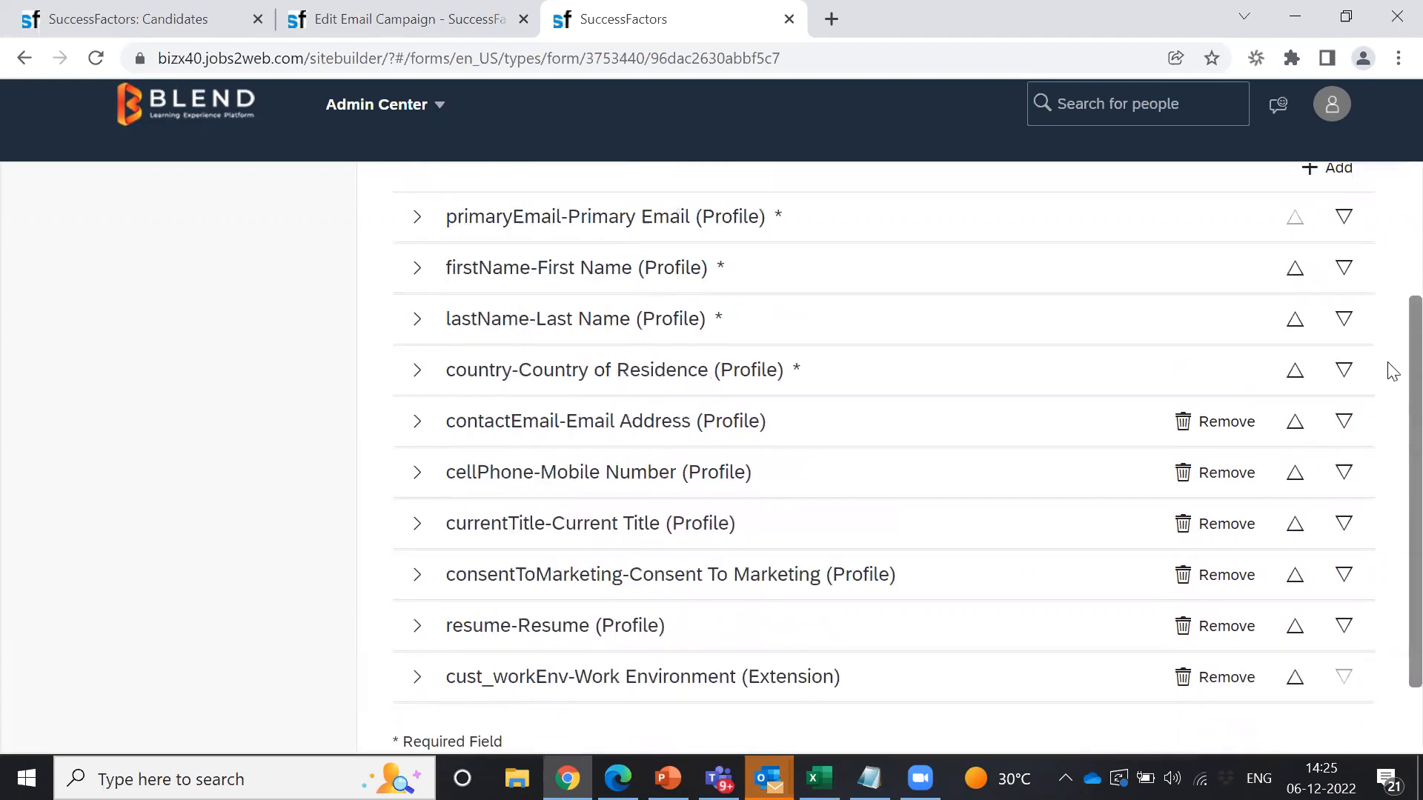
left_click(1340, 356)
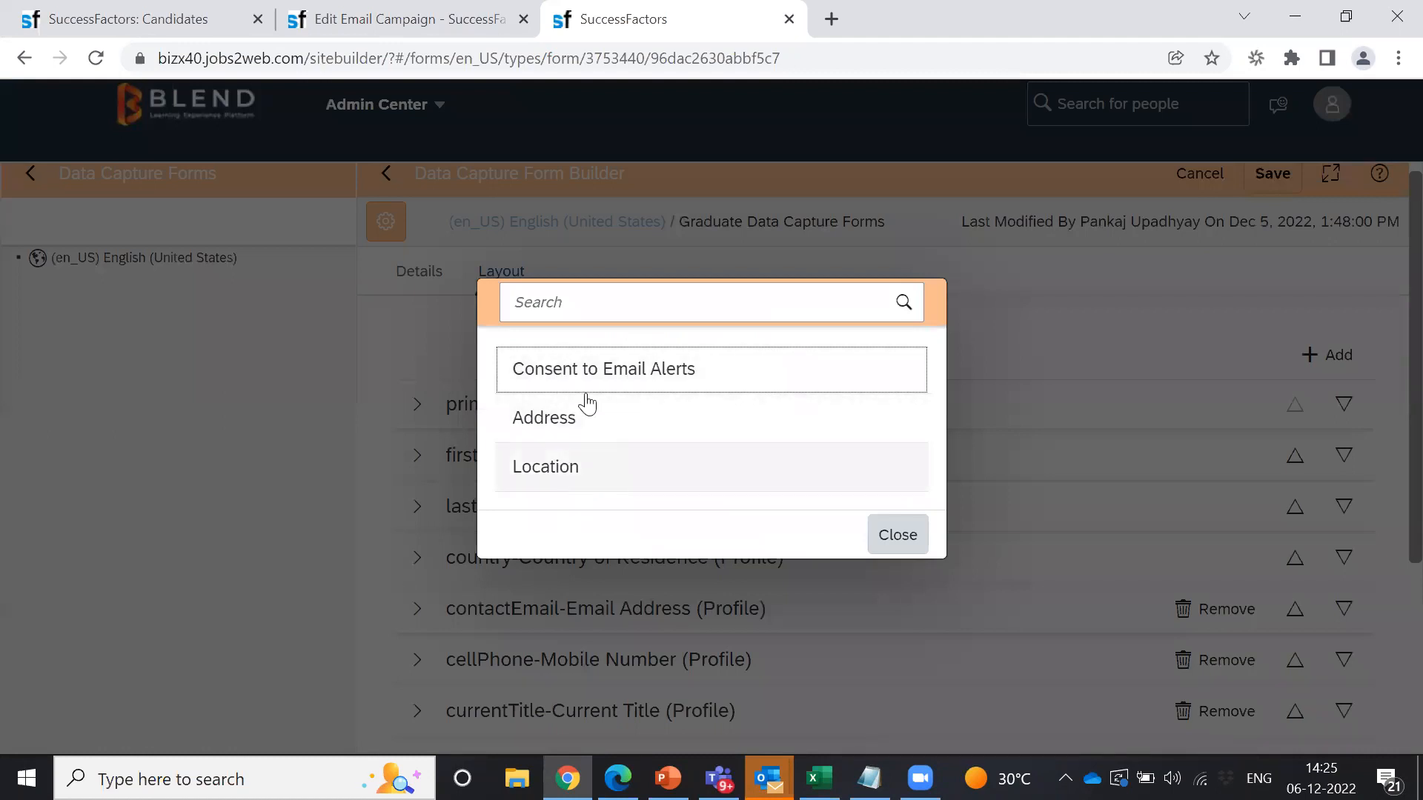
left_click(894, 536)
scroll(1389, 467, "down", 3)
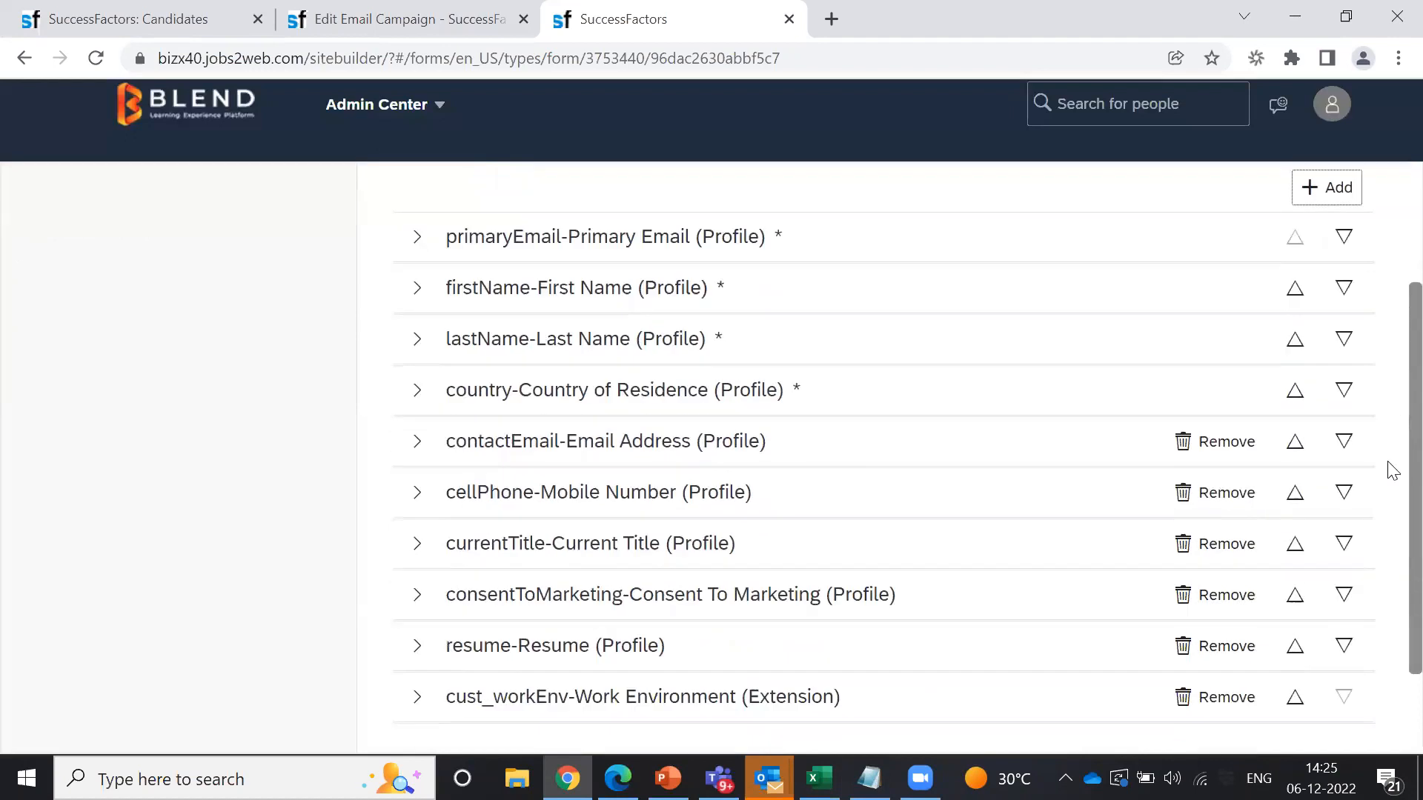
scroll(1388, 537, "up", 4)
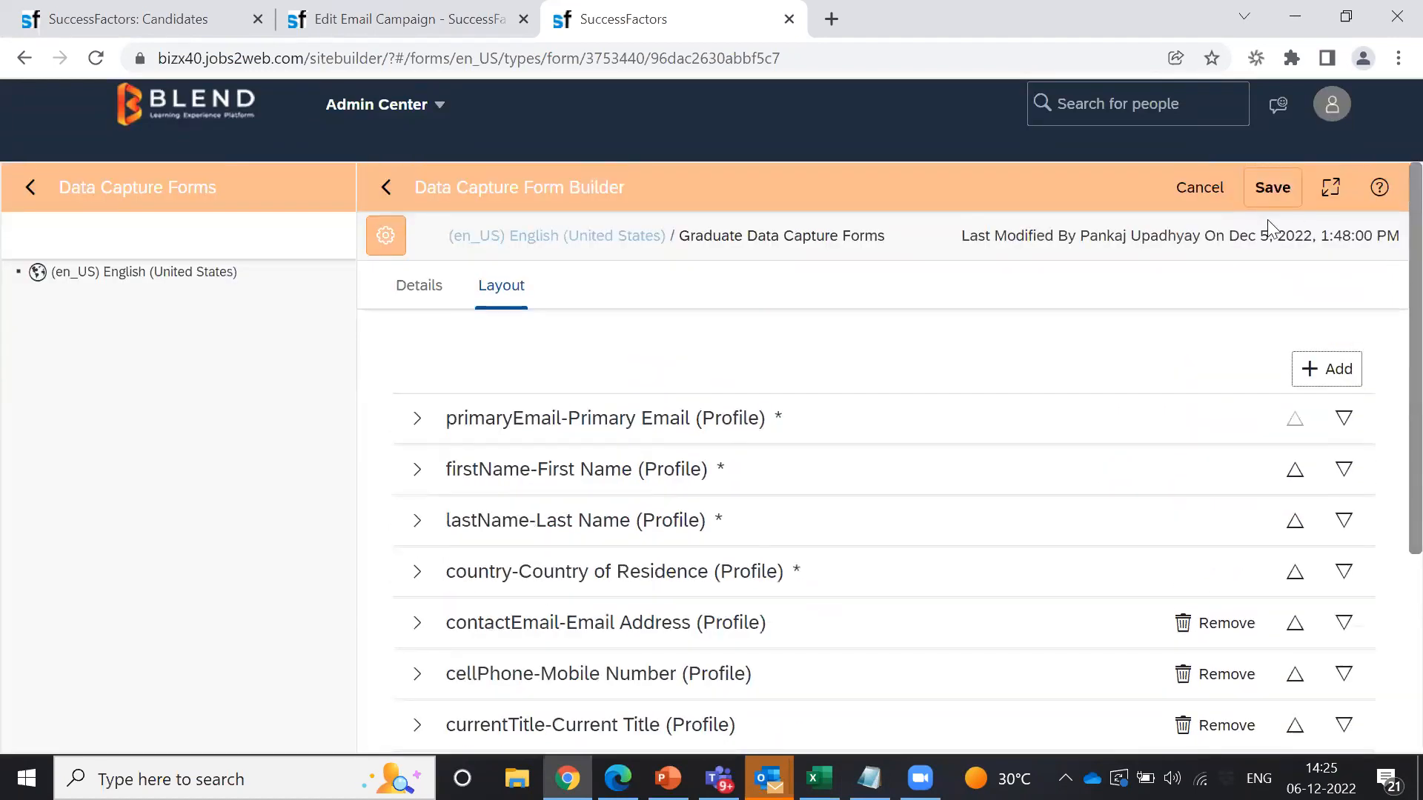
left_click(37, 194)
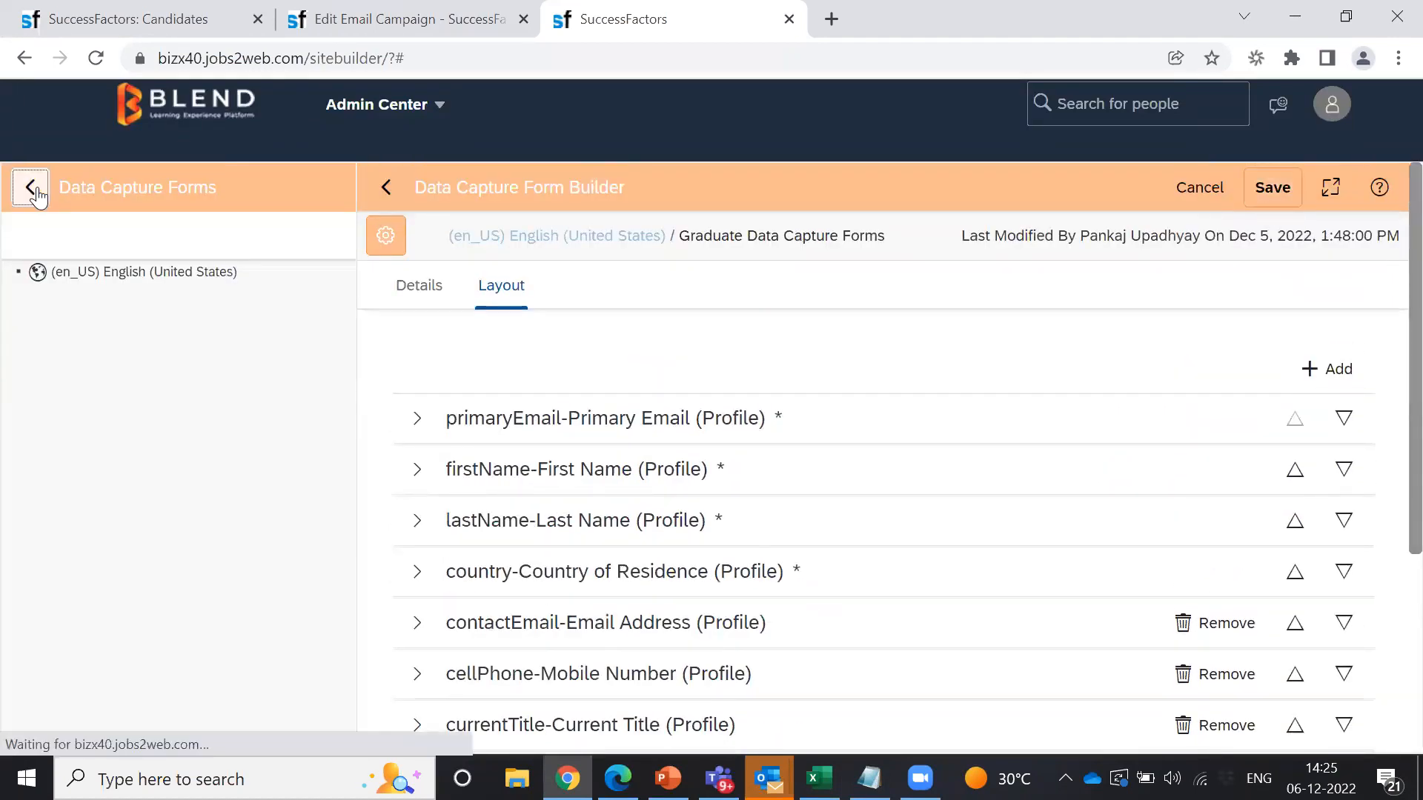
Step: Edit the Graduate Campaign landing page, check Add Component without adding, and preview the page
left_click(118, 445)
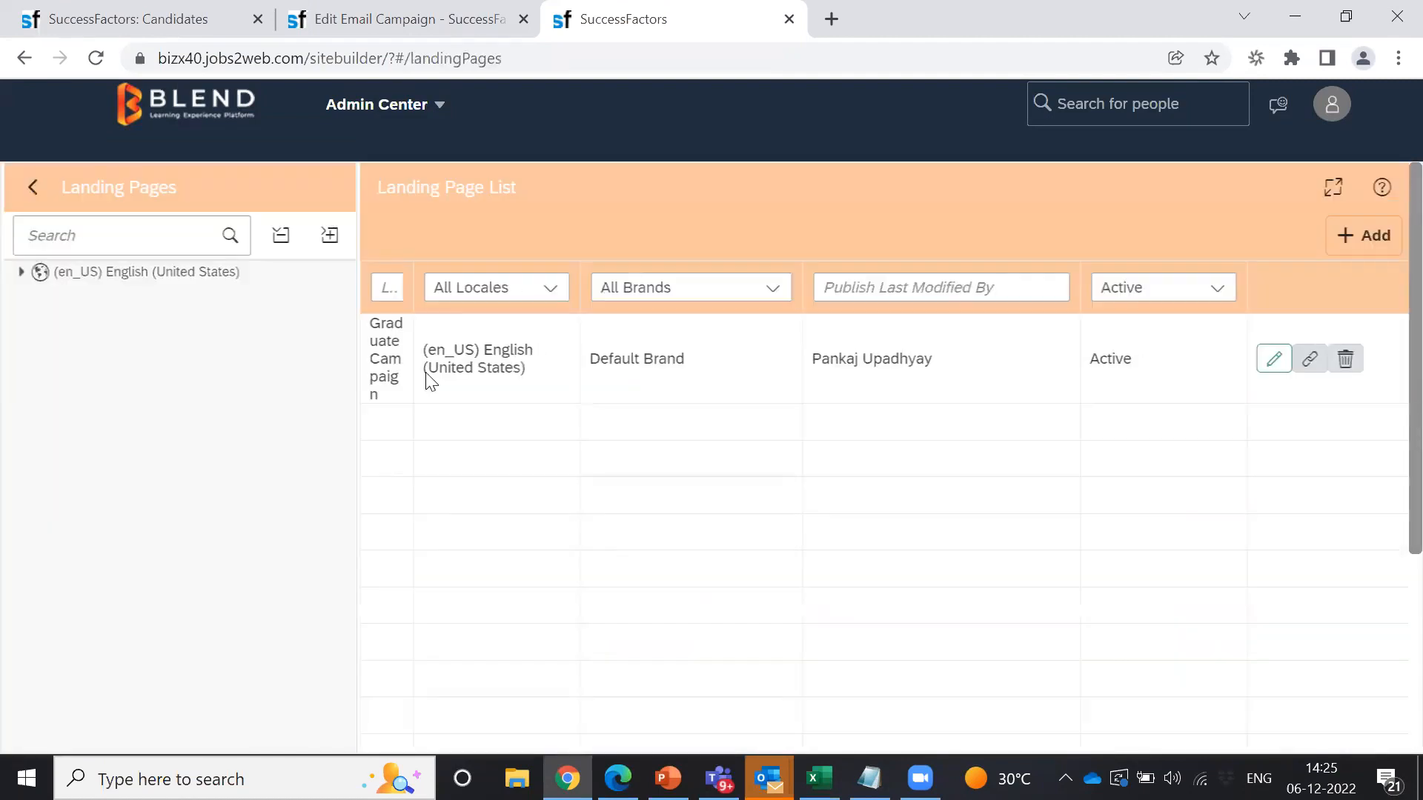
left_click(1376, 361)
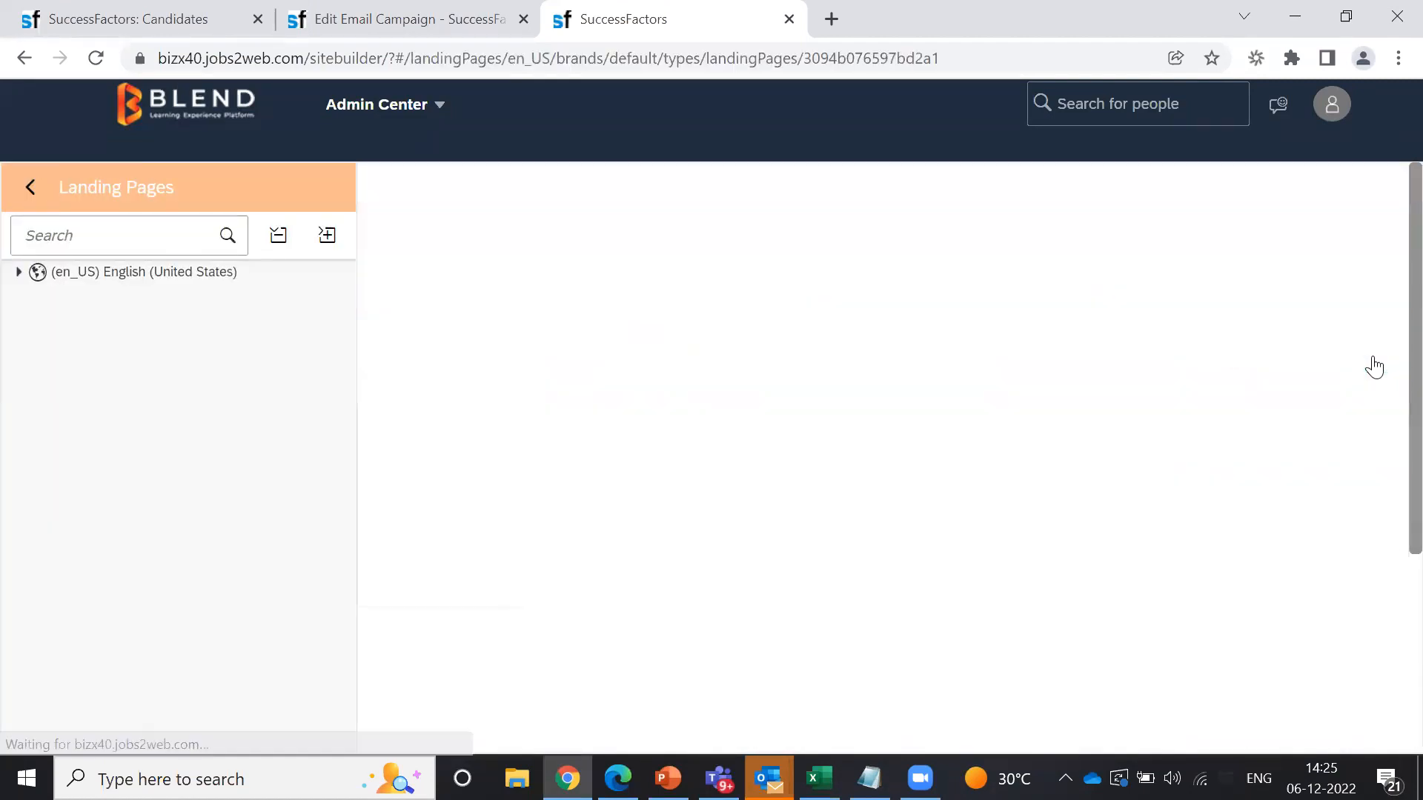
left_click(1290, 344)
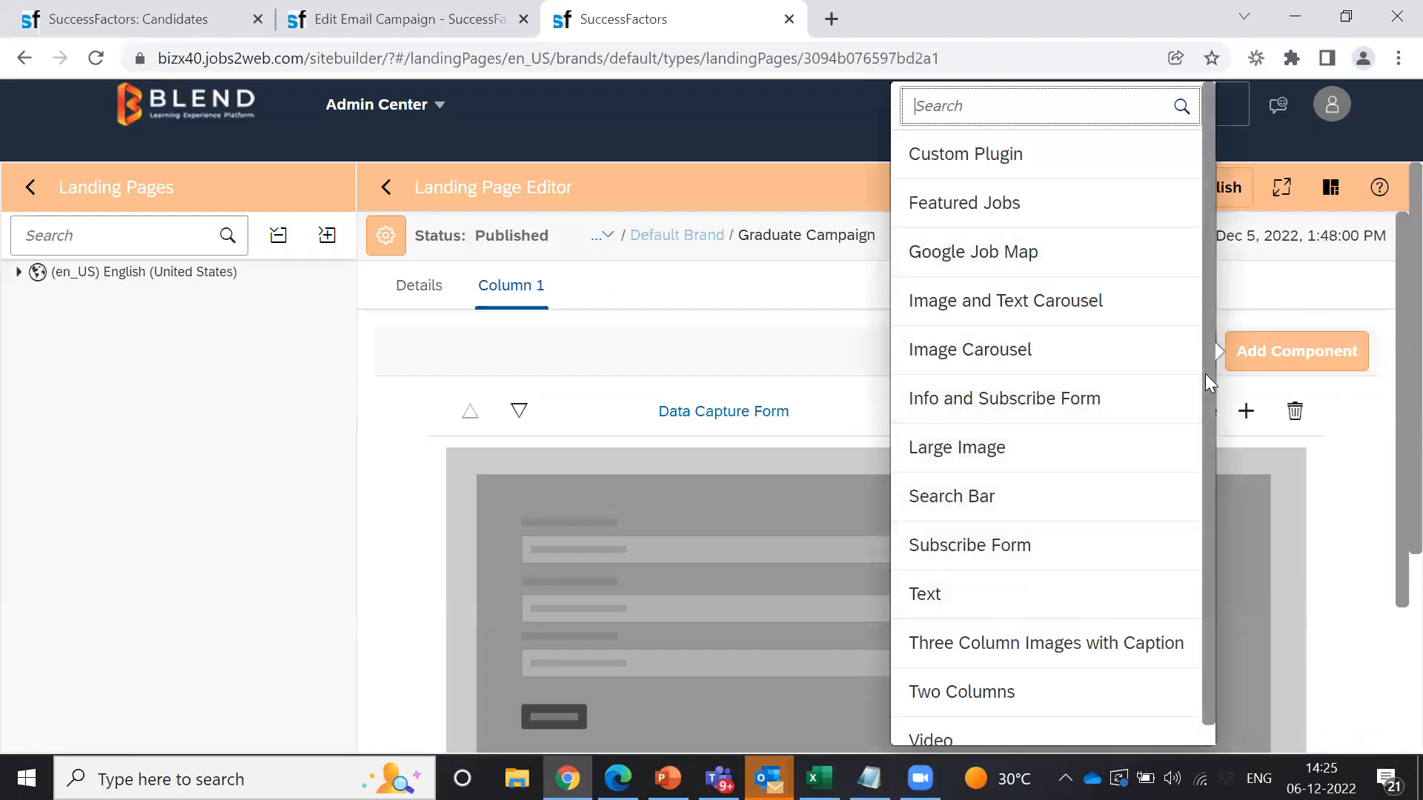
scroll(1206, 373, "down", 1)
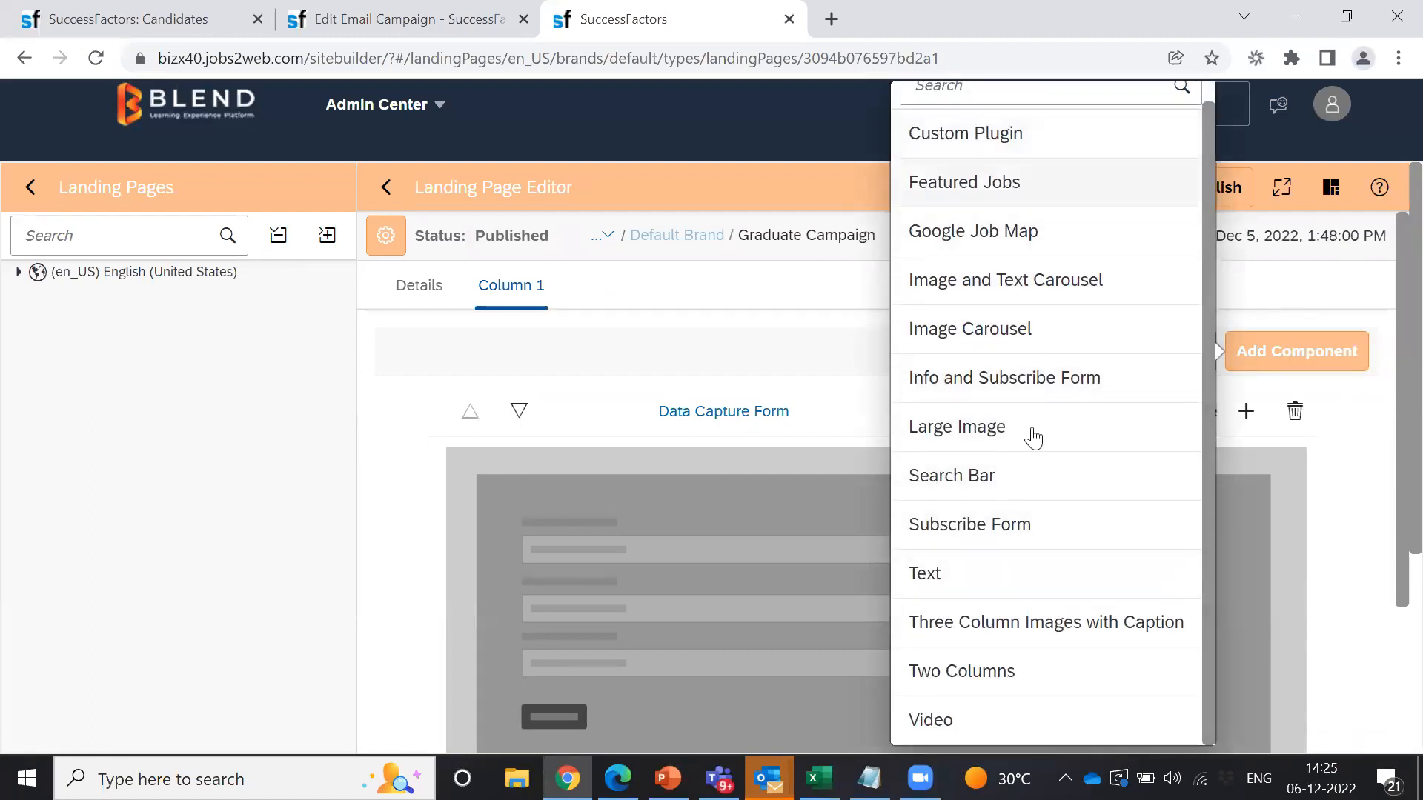
left_click(737, 363)
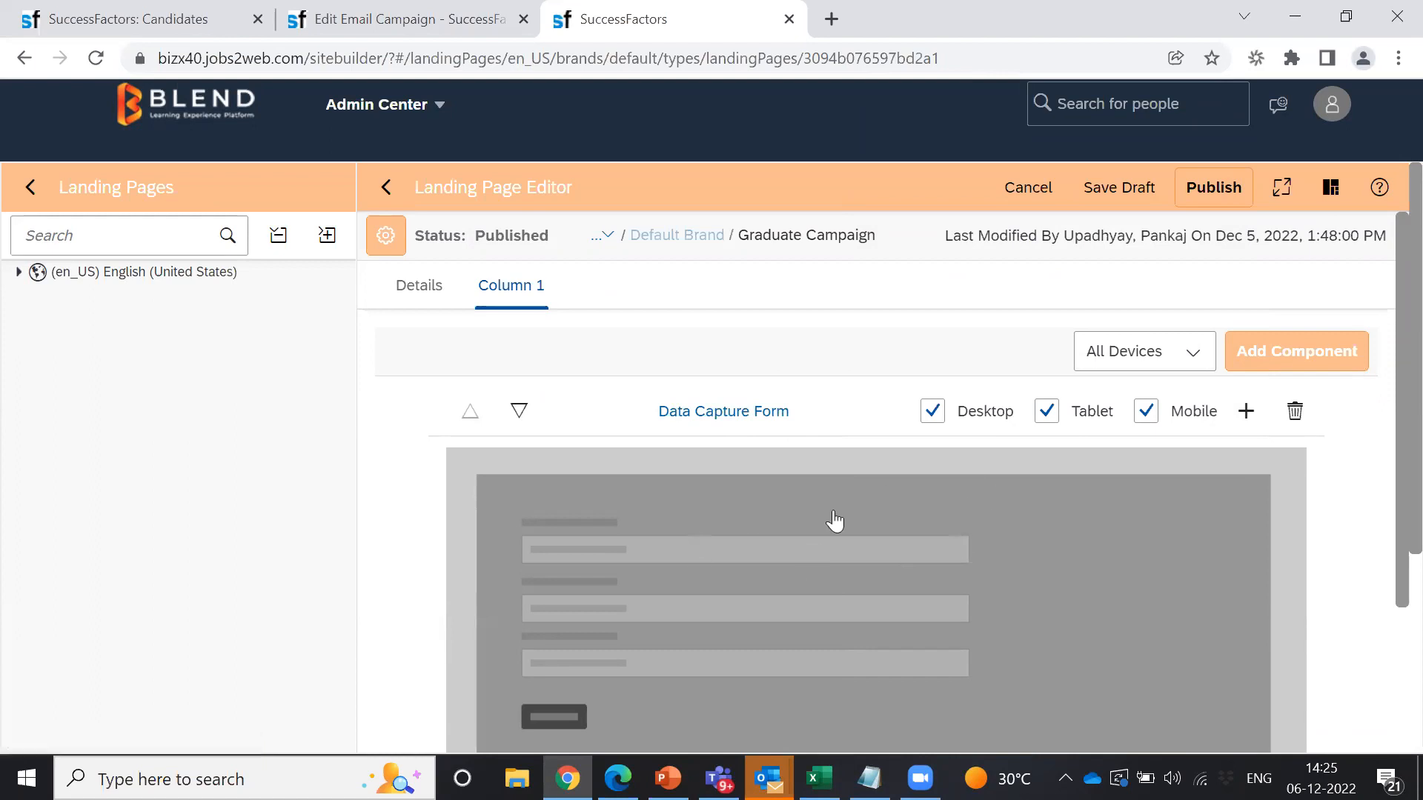
left_click(1328, 199)
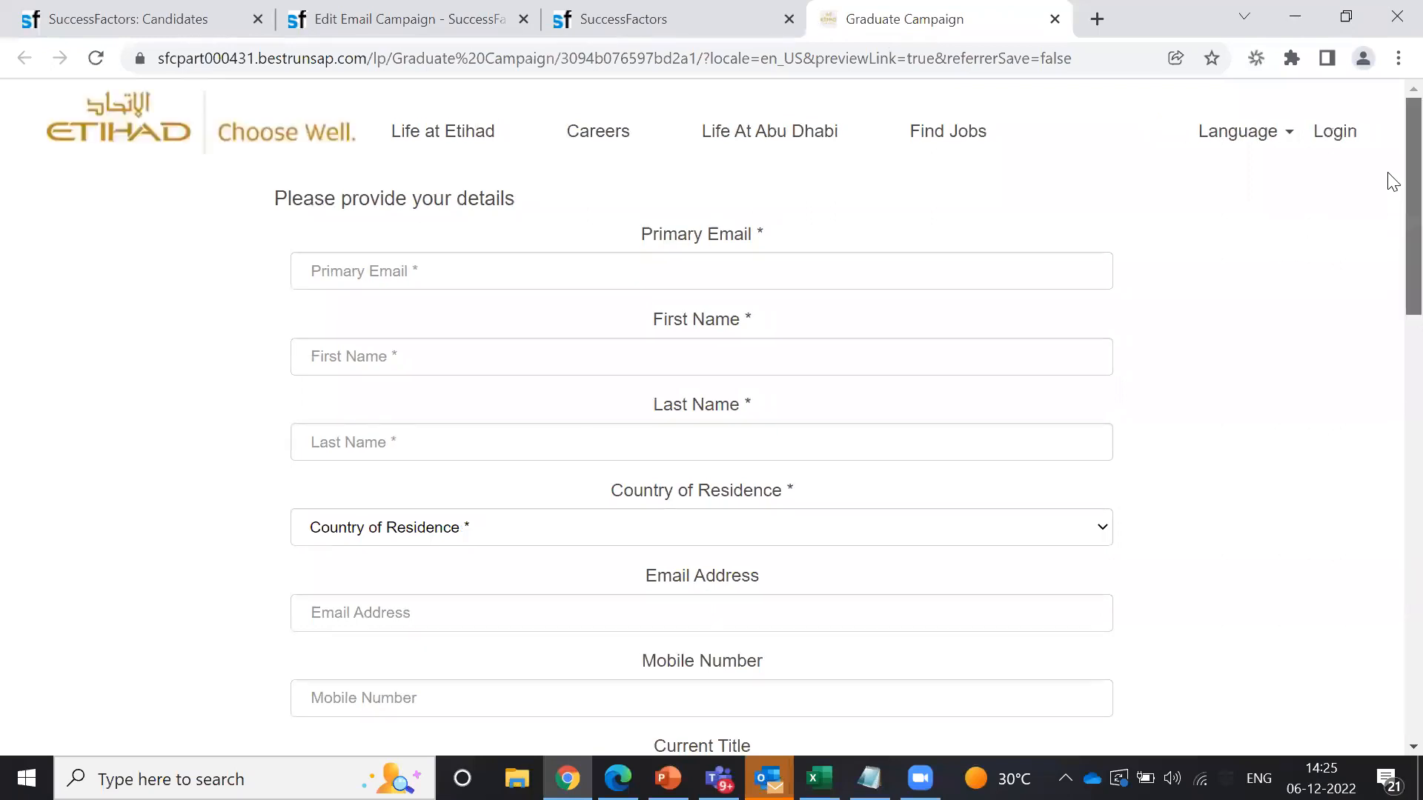
scroll(1391, 186, "down", 10)
scroll(1392, 168, "up", 10)
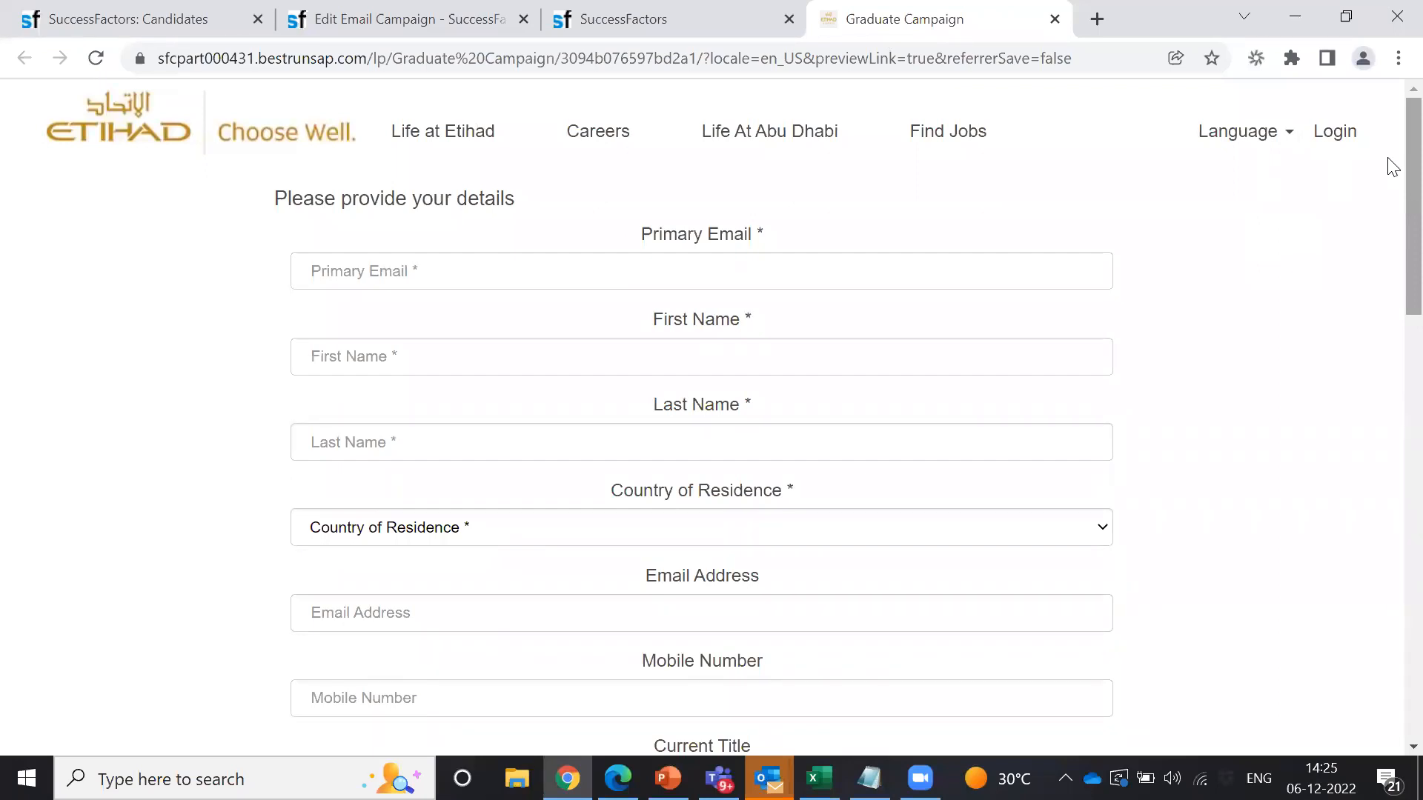
scroll(1390, 223, "down", 4)
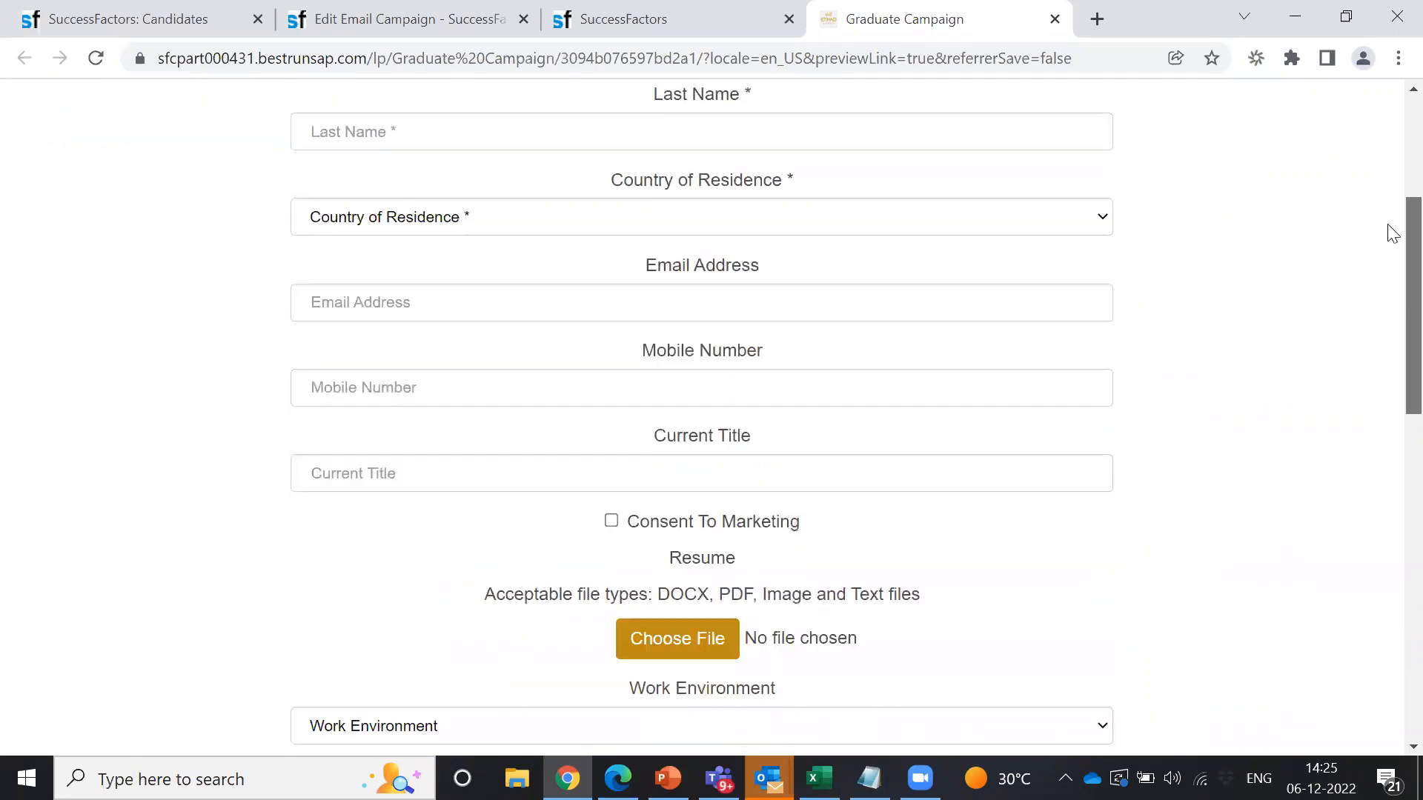
scroll(1391, 185, "up", 4)
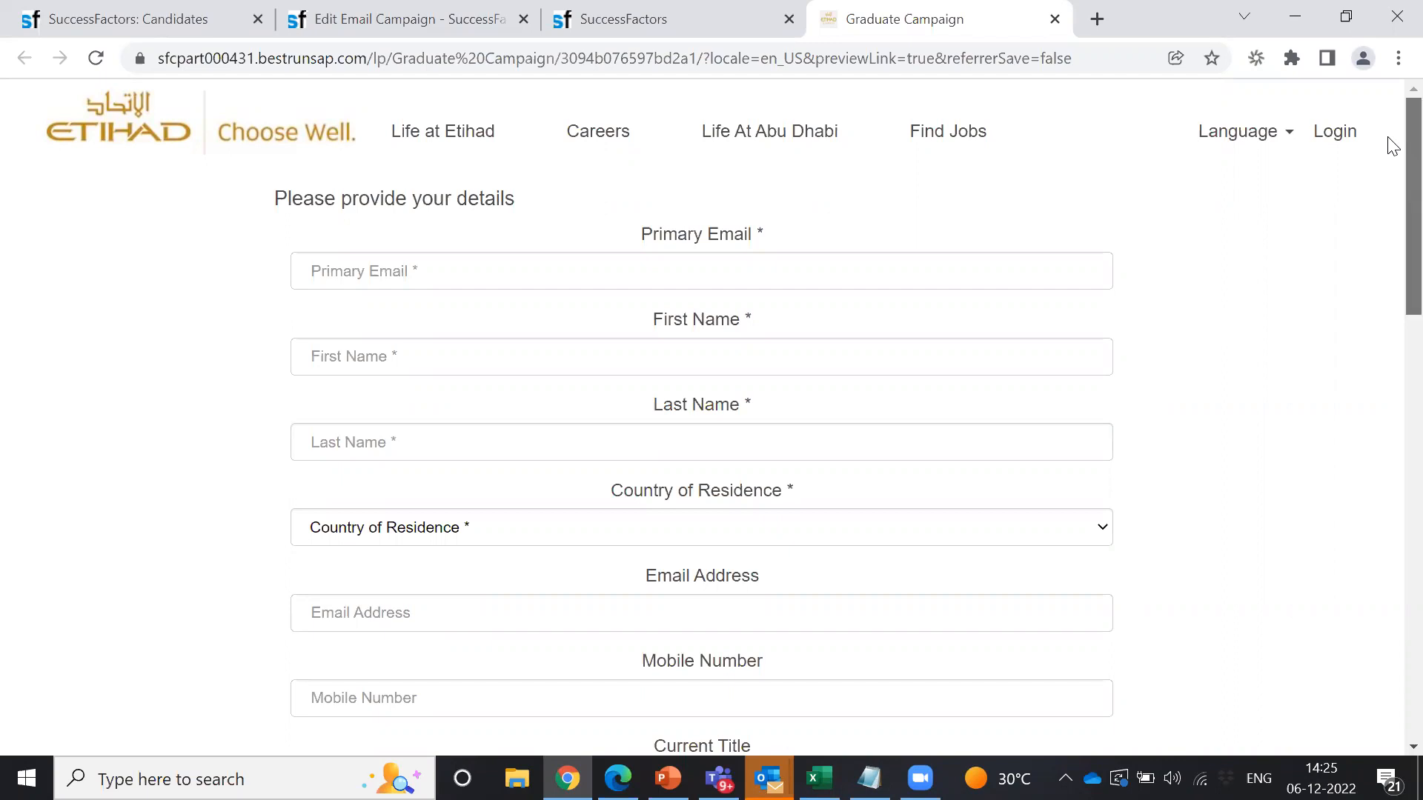
scroll(1389, 223, "down", 4)
scroll(1389, 185, "up", 4)
left_click(438, 271)
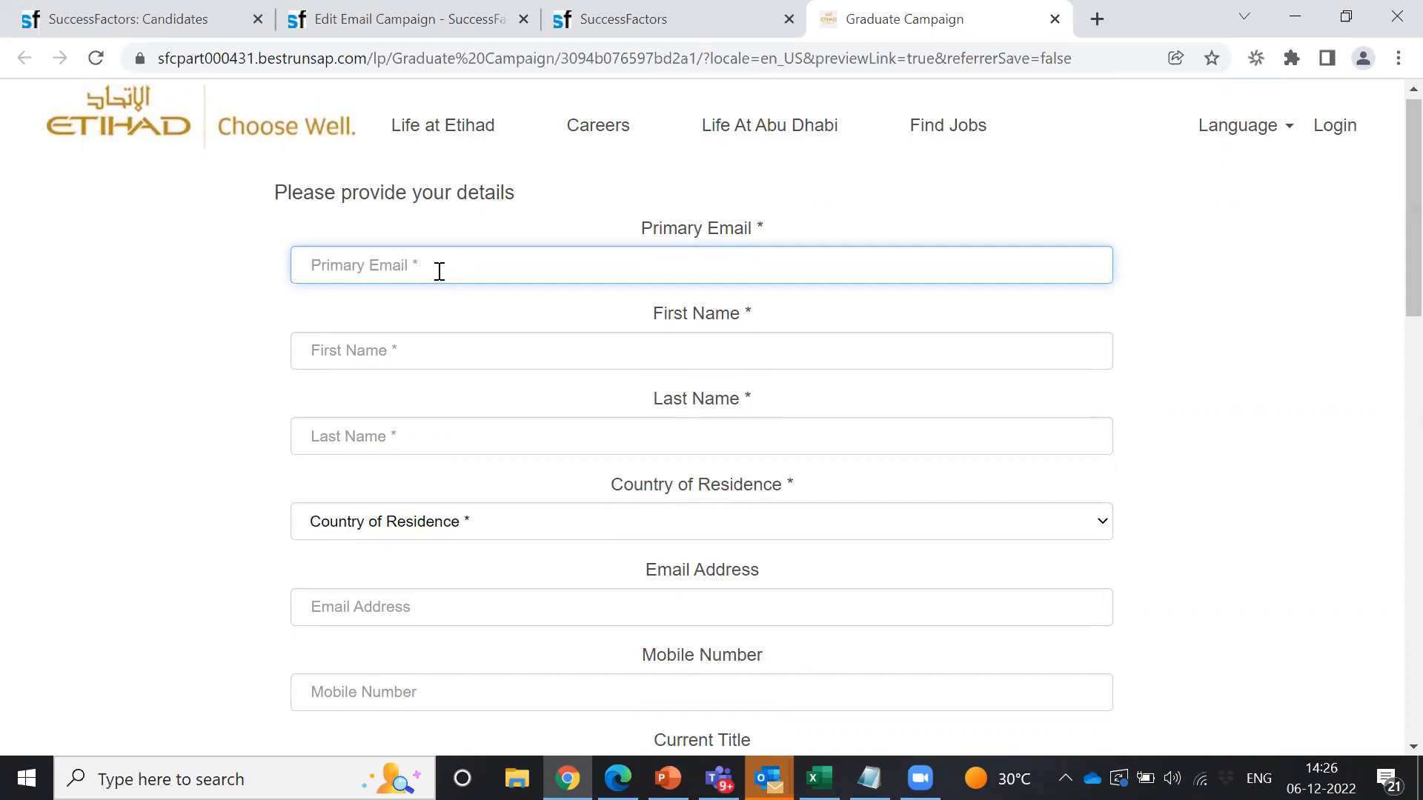
Step: Enter the candidate's primary email, retyping a typo, plus their first and last name
type("scooby")
left_click(376, 363)
left_click_drag(410, 276, 244, 274)
left_click(351, 351)
type("Scooby")
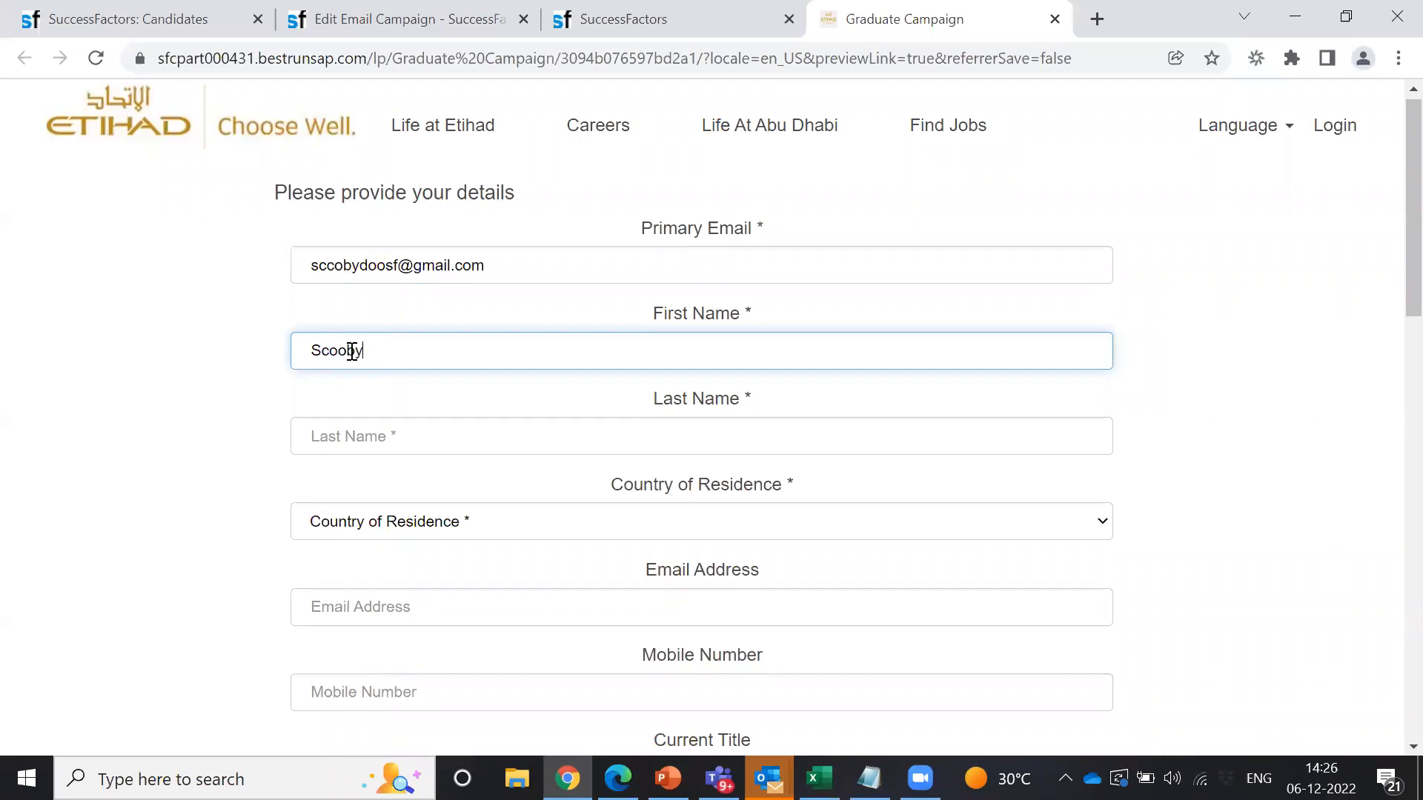
left_click(370, 429)
type("Doo")
Step: Set Country of Residence to India and paste the primary email into Email Address
left_click(471, 528)
type("ind")
key("Return")
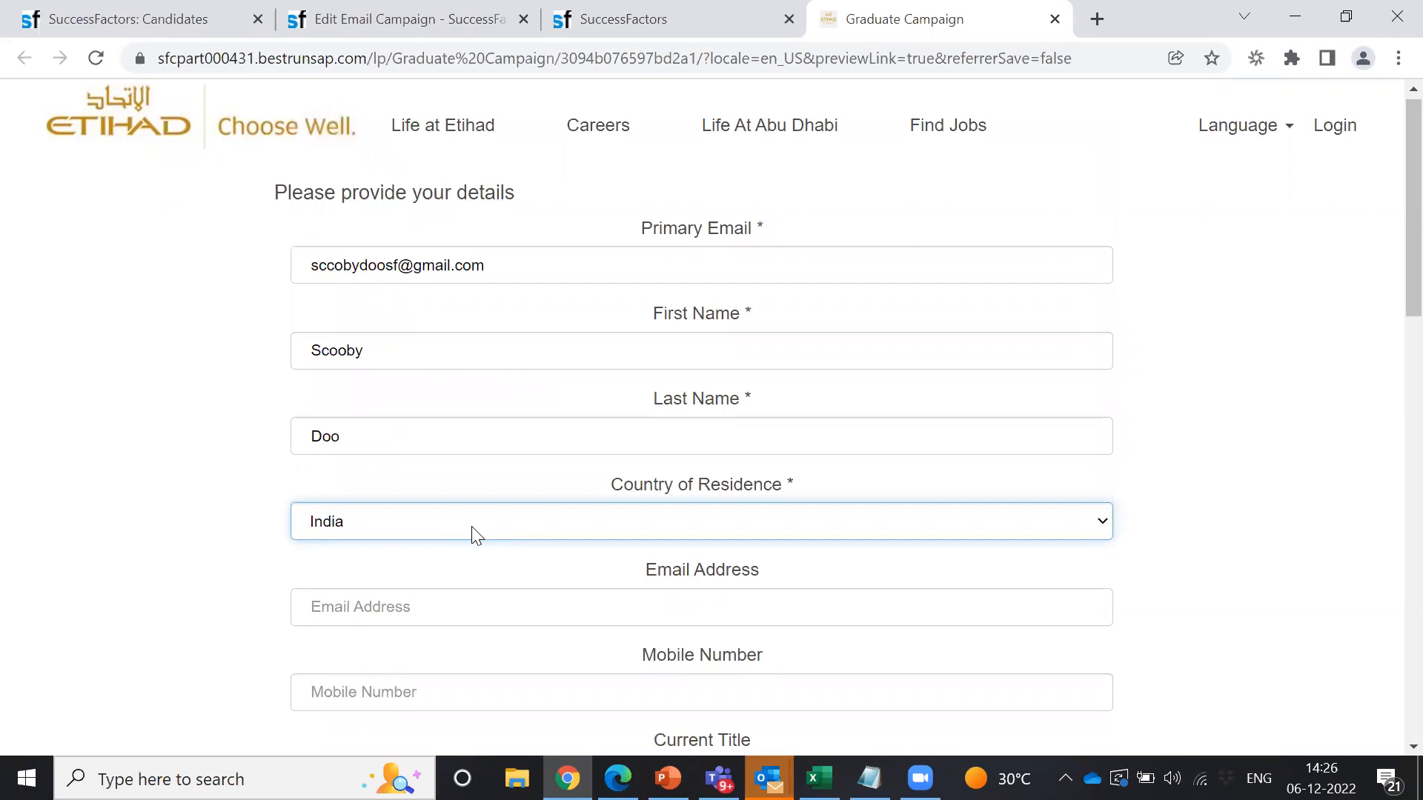
left_click(495, 617)
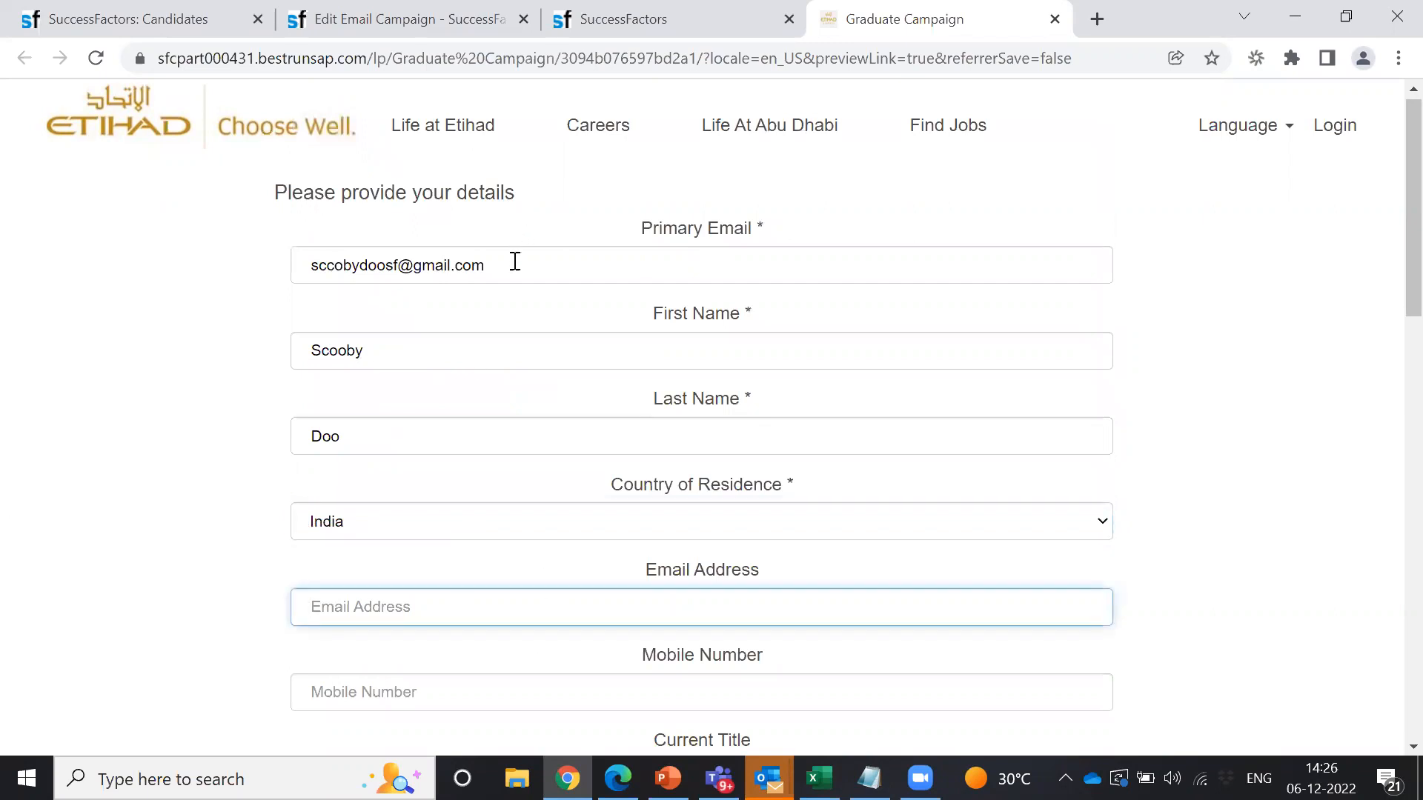
left_click_drag(515, 261, 258, 272)
key("ctrl+c")
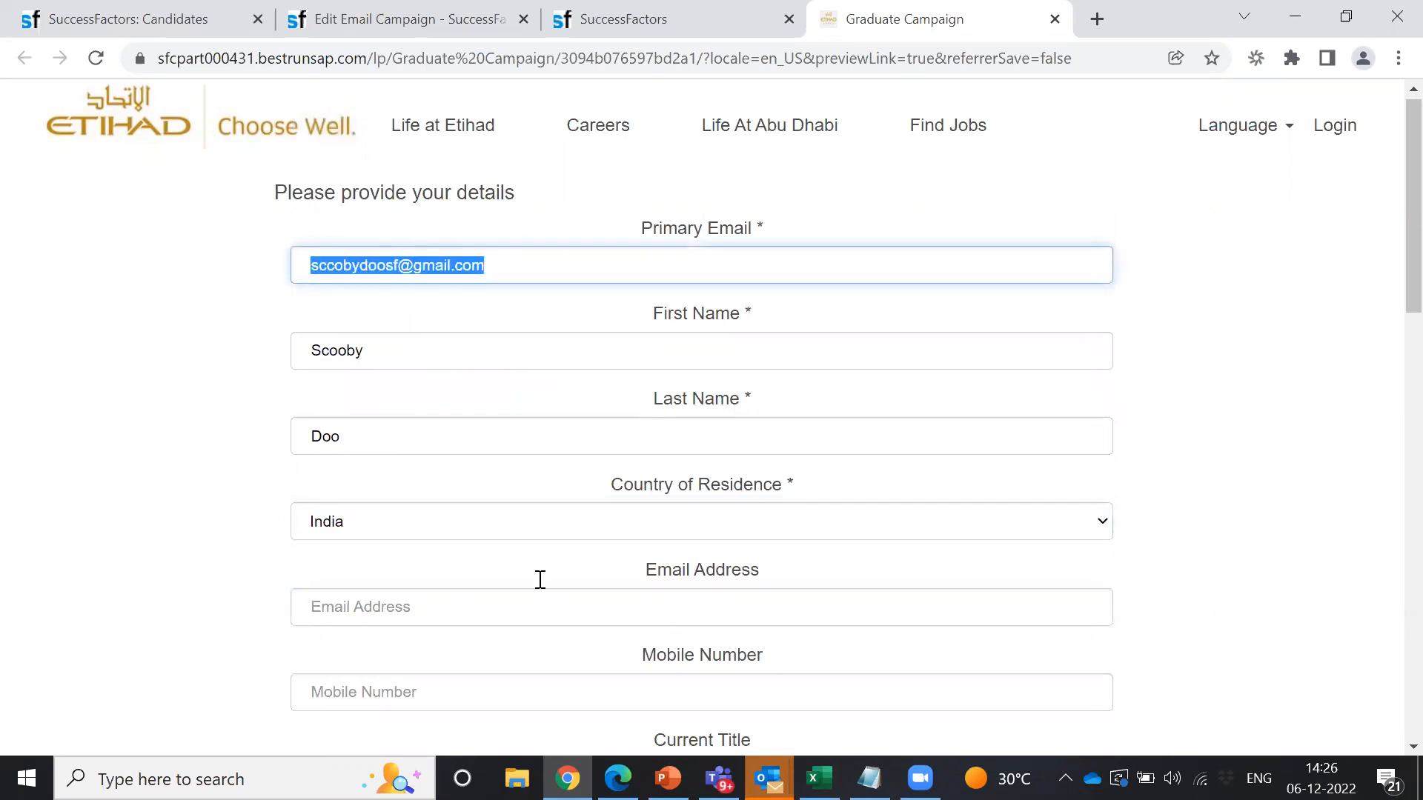
left_click(420, 616)
key("ctrl+v")
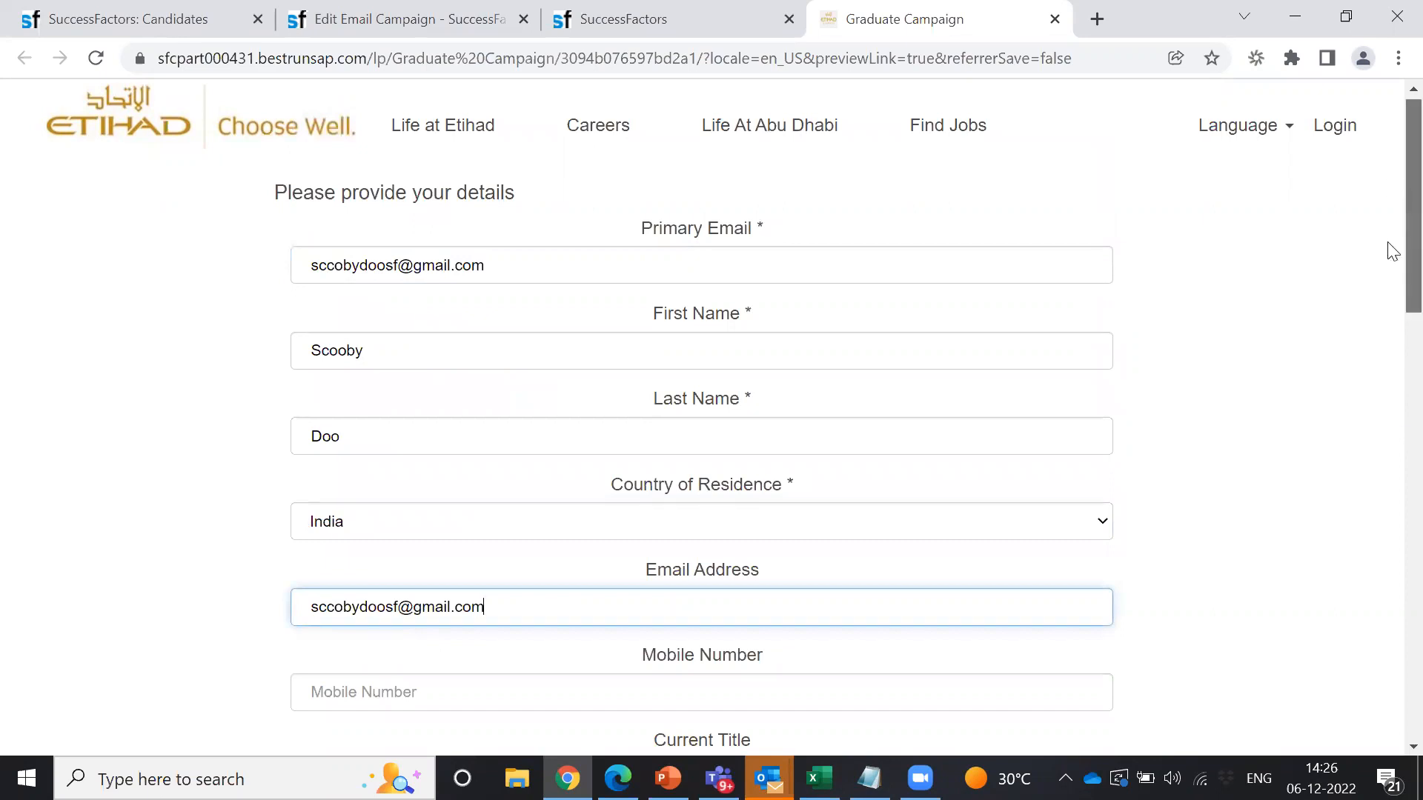
Step: Move 'Manager' out of the mobile number field and into Current Title
scroll(1388, 247, "down", 5)
left_click(363, 225)
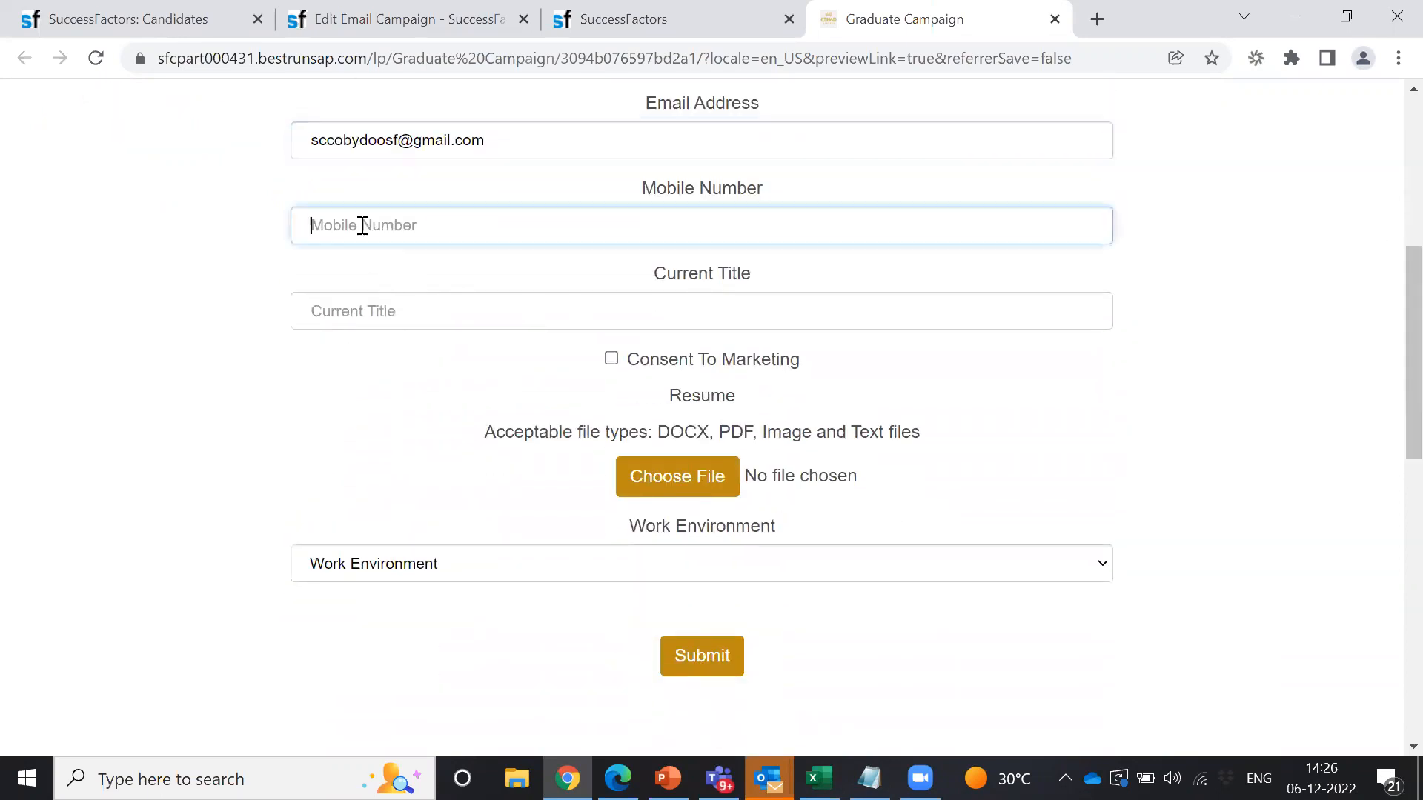
type("Manager")
left_click(361, 312)
left_click_drag(409, 217, 278, 239)
key("ctrl+x")
left_click(372, 306)
key("ctrl+v")
Step: Enter the mobile number, tick Consent To Marketing, and bring up the résumé file picker
left_click(408, 222)
type("12")
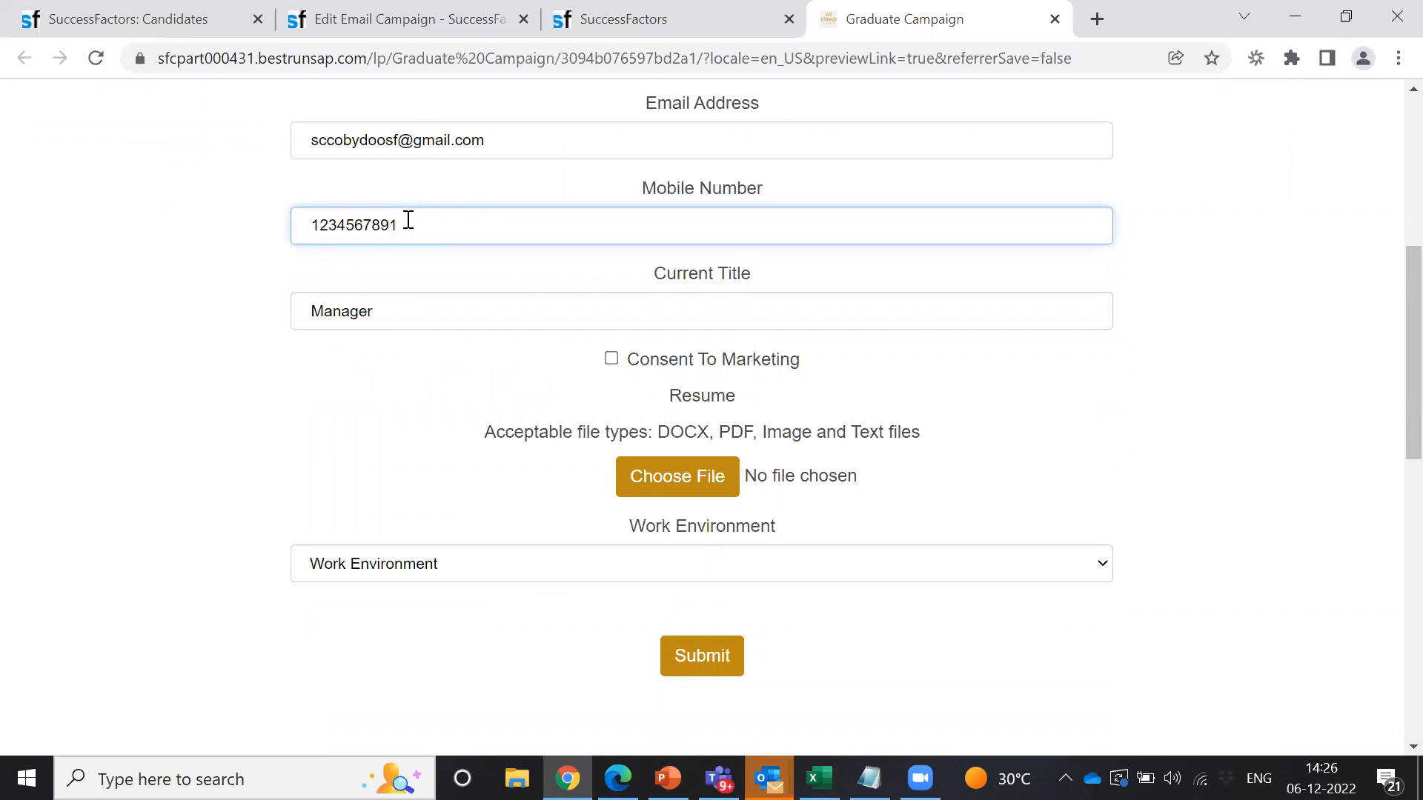
left_click(611, 360)
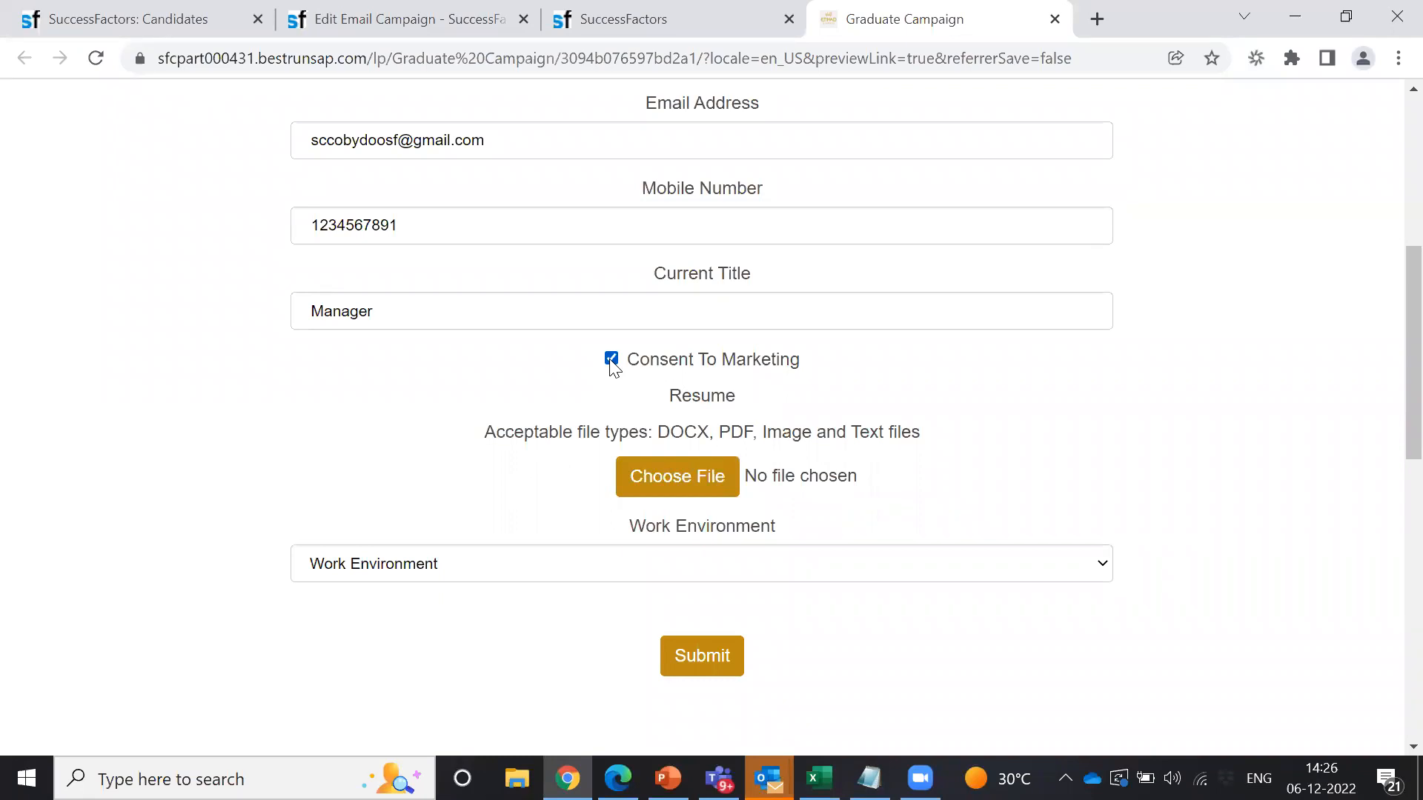
left_click(697, 478)
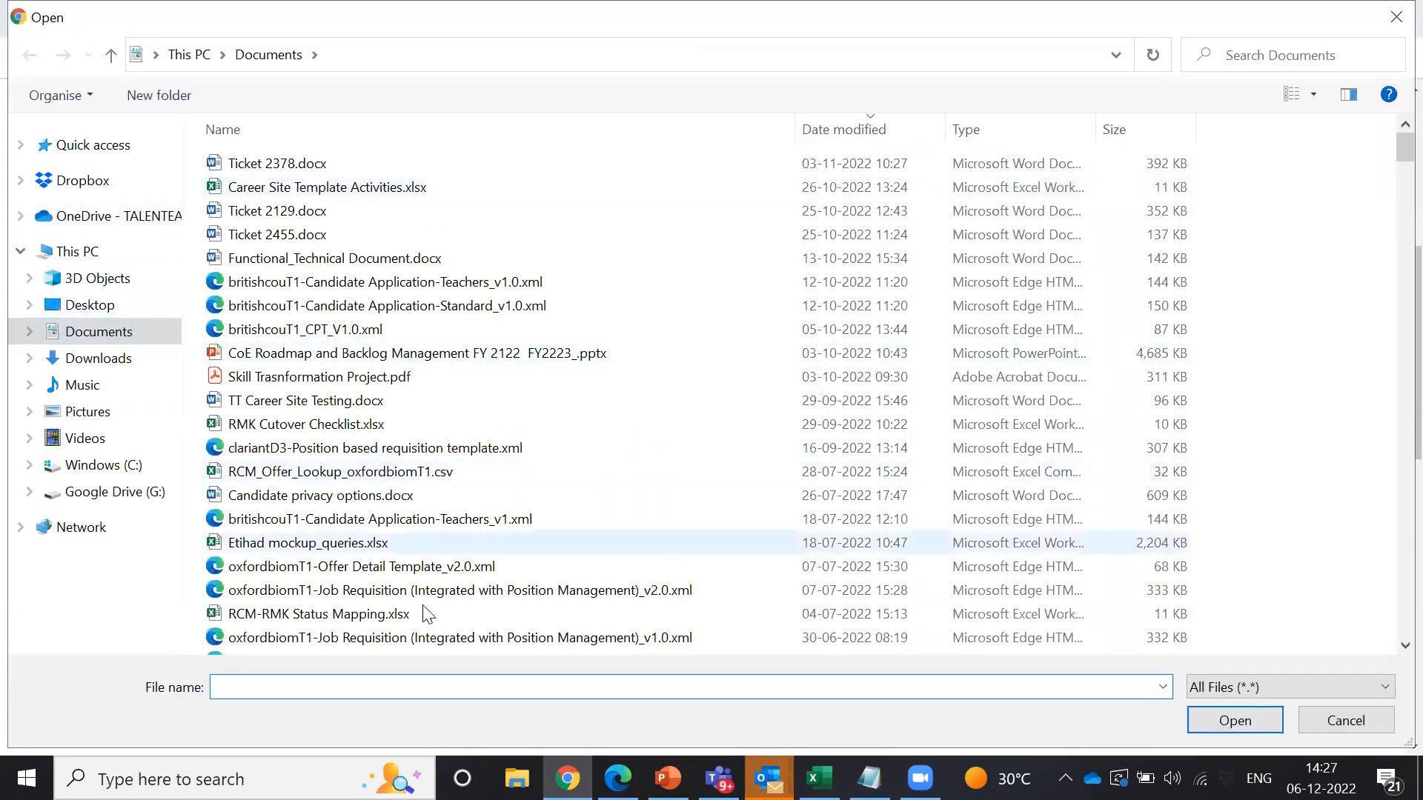
Step: Find the Lead SAP SuccessFactors Consultant résumé .docx by name and attach it to the form
type("rahul")
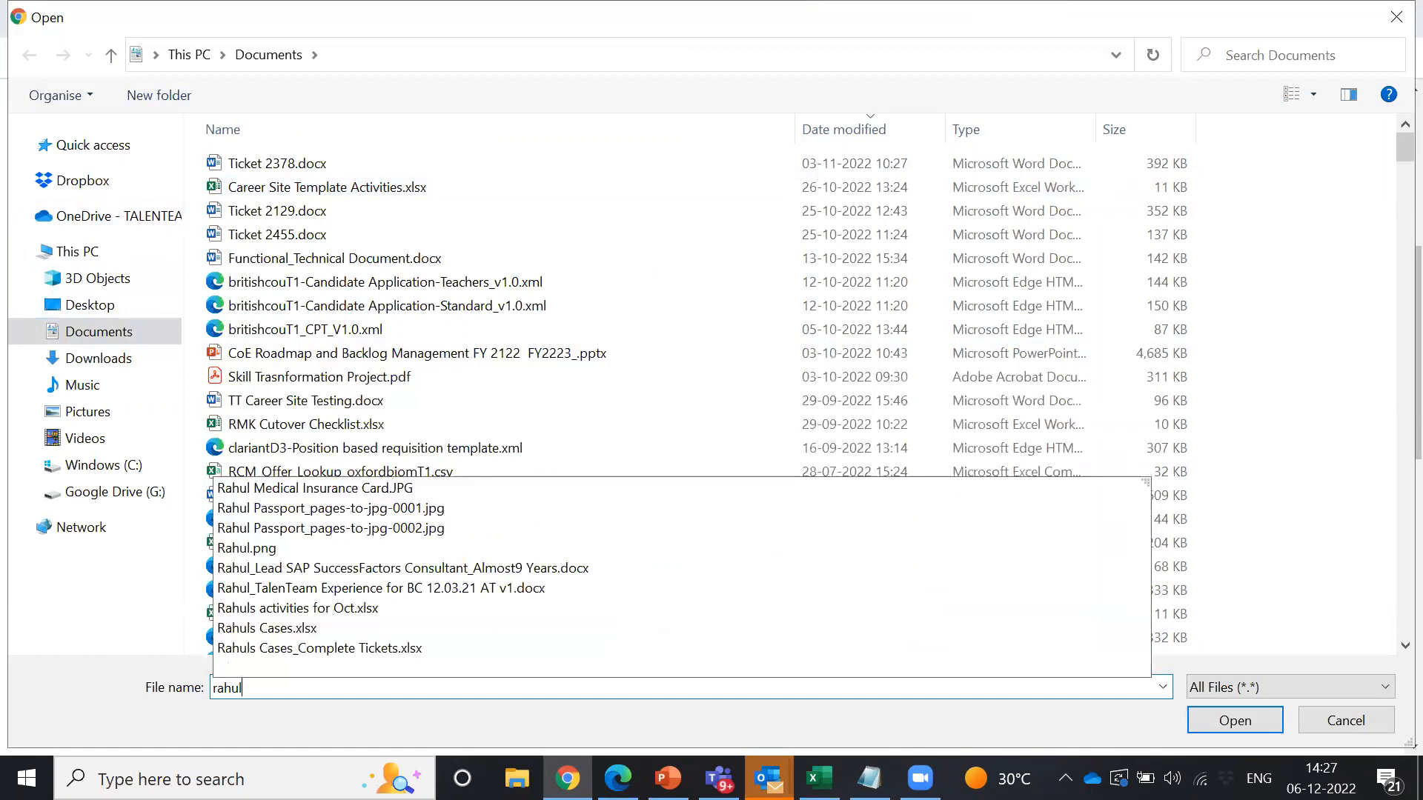
left_click(400, 568)
left_click(1233, 719)
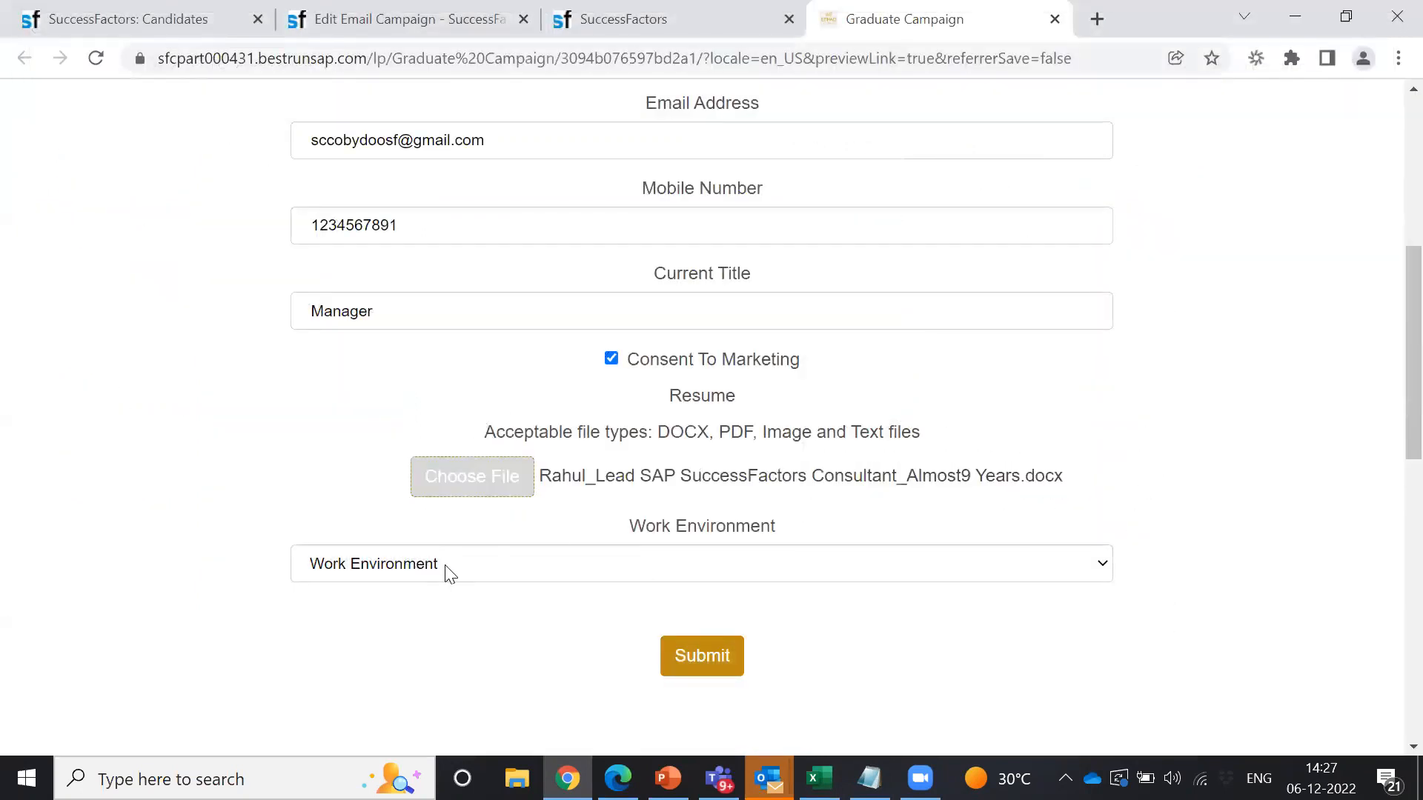
Step: Choose On Site Full Time for Work Environment, then read through and accept the Data Privacy Consent Statement
left_click(531, 564)
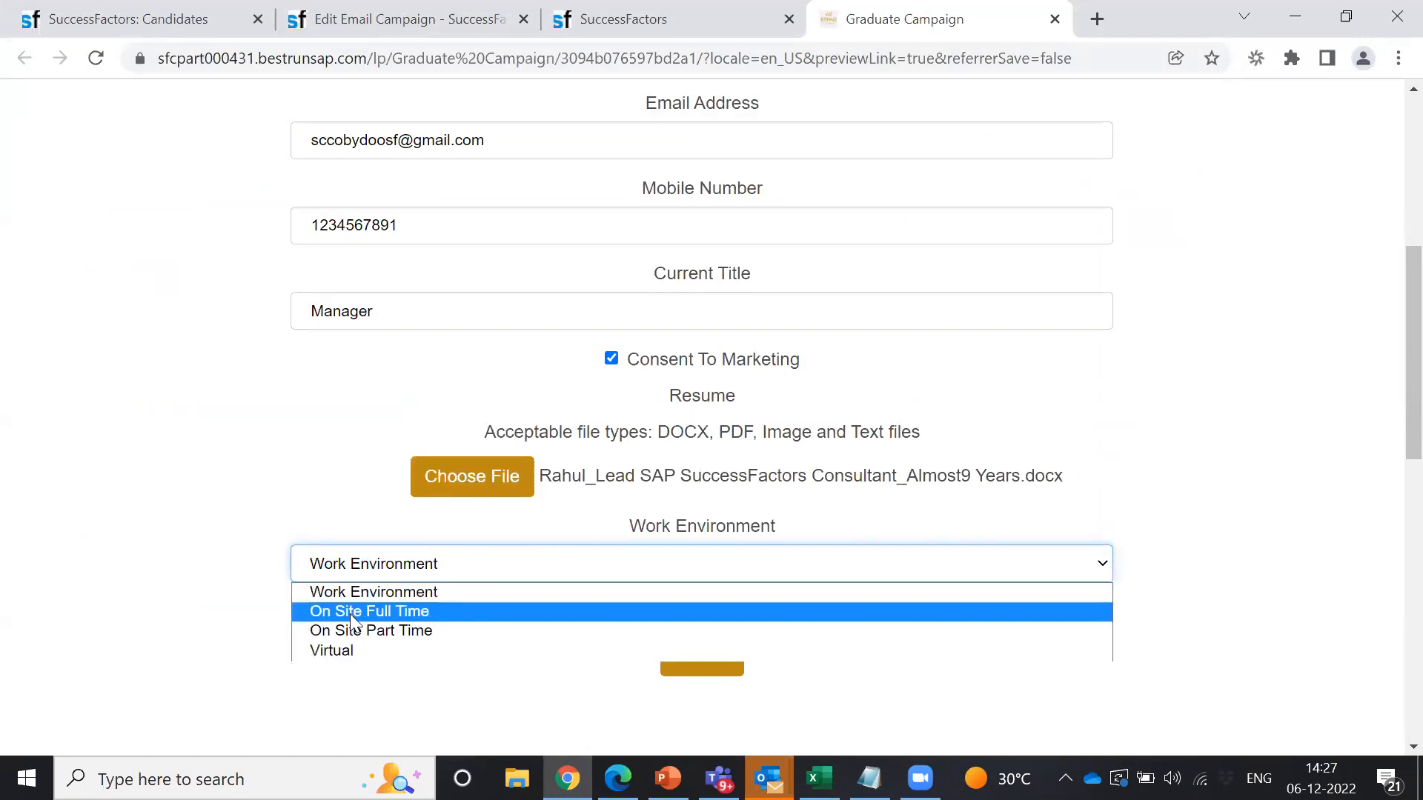
left_click(415, 616)
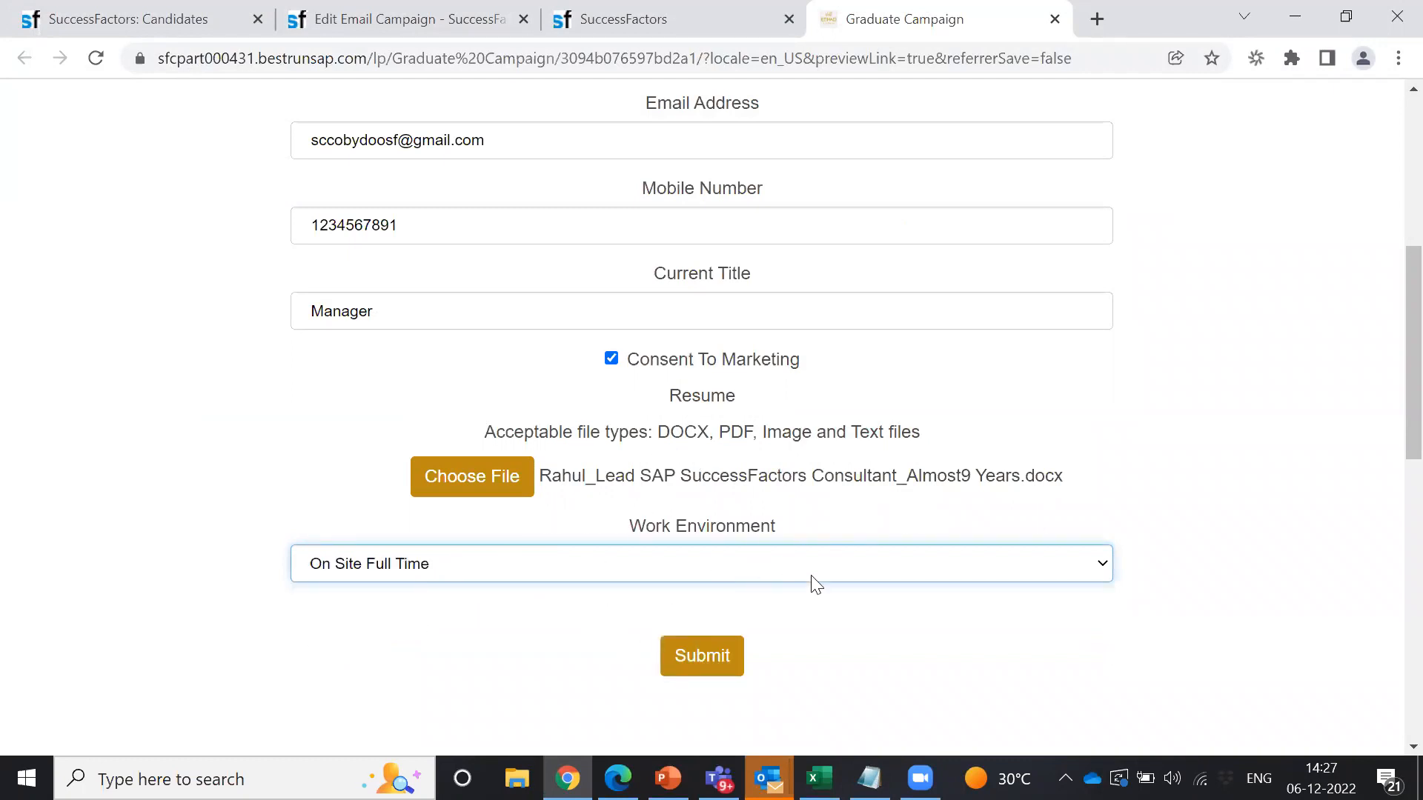
left_click(505, 620)
left_click_drag(505, 620, 937, 622)
left_click(830, 616)
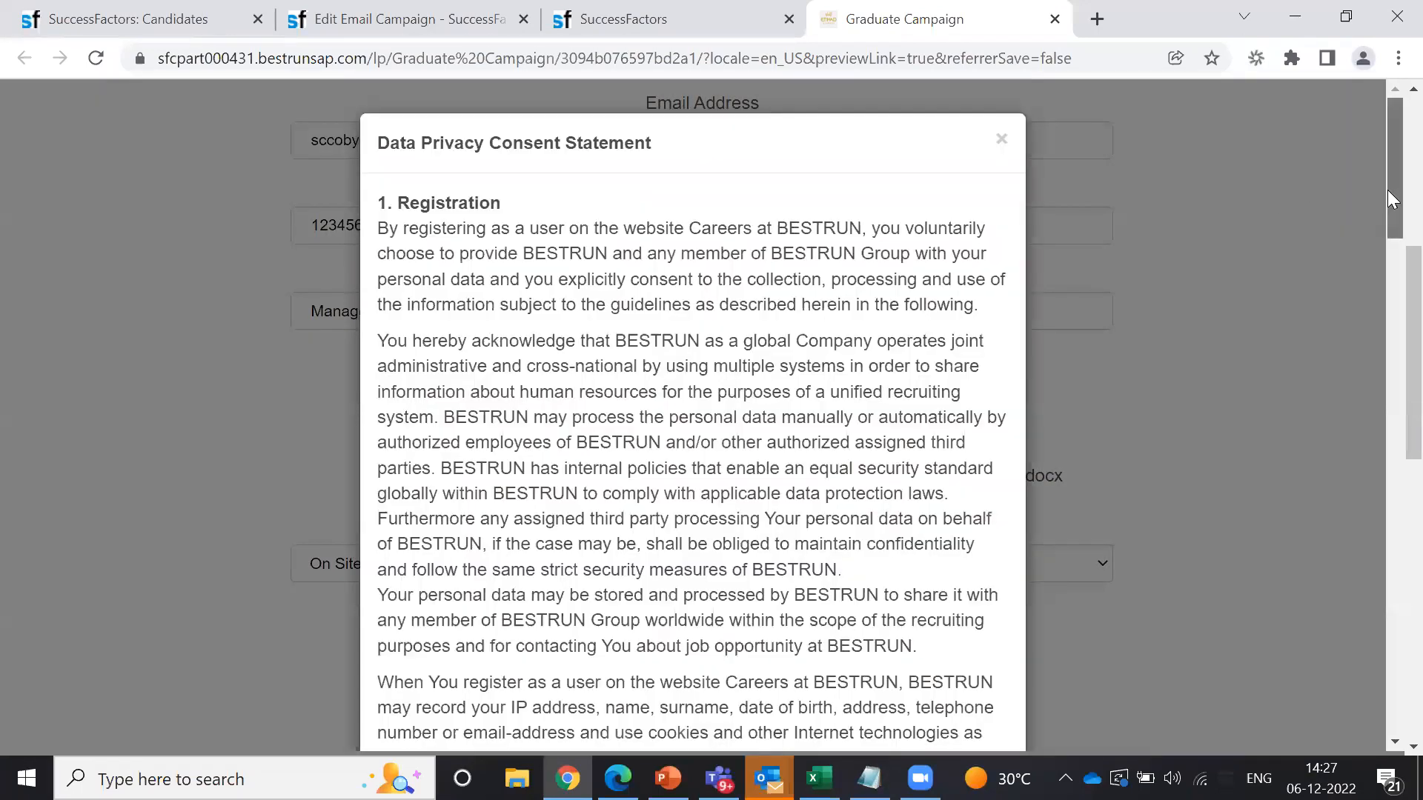
left_click_drag(1390, 198, 1389, 734)
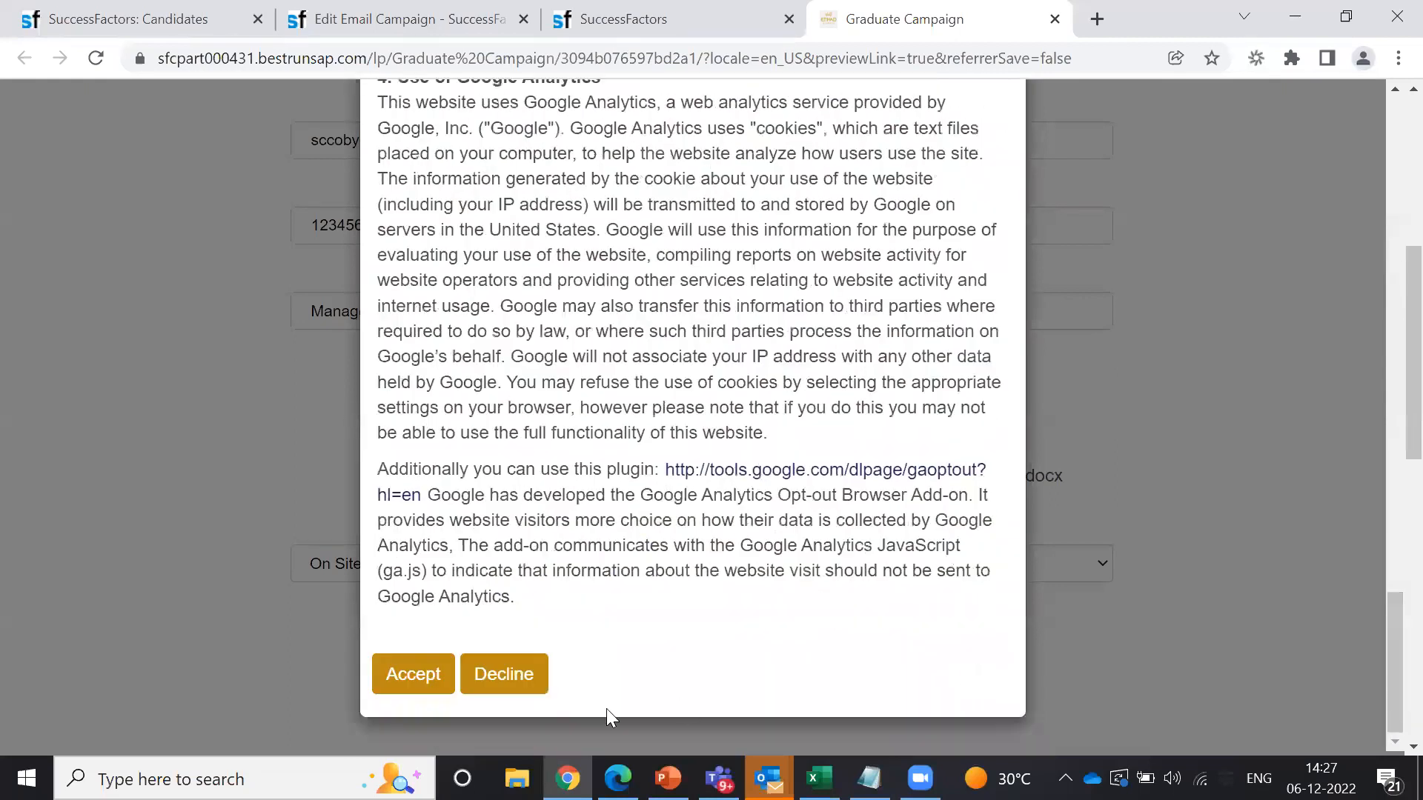
left_click(402, 676)
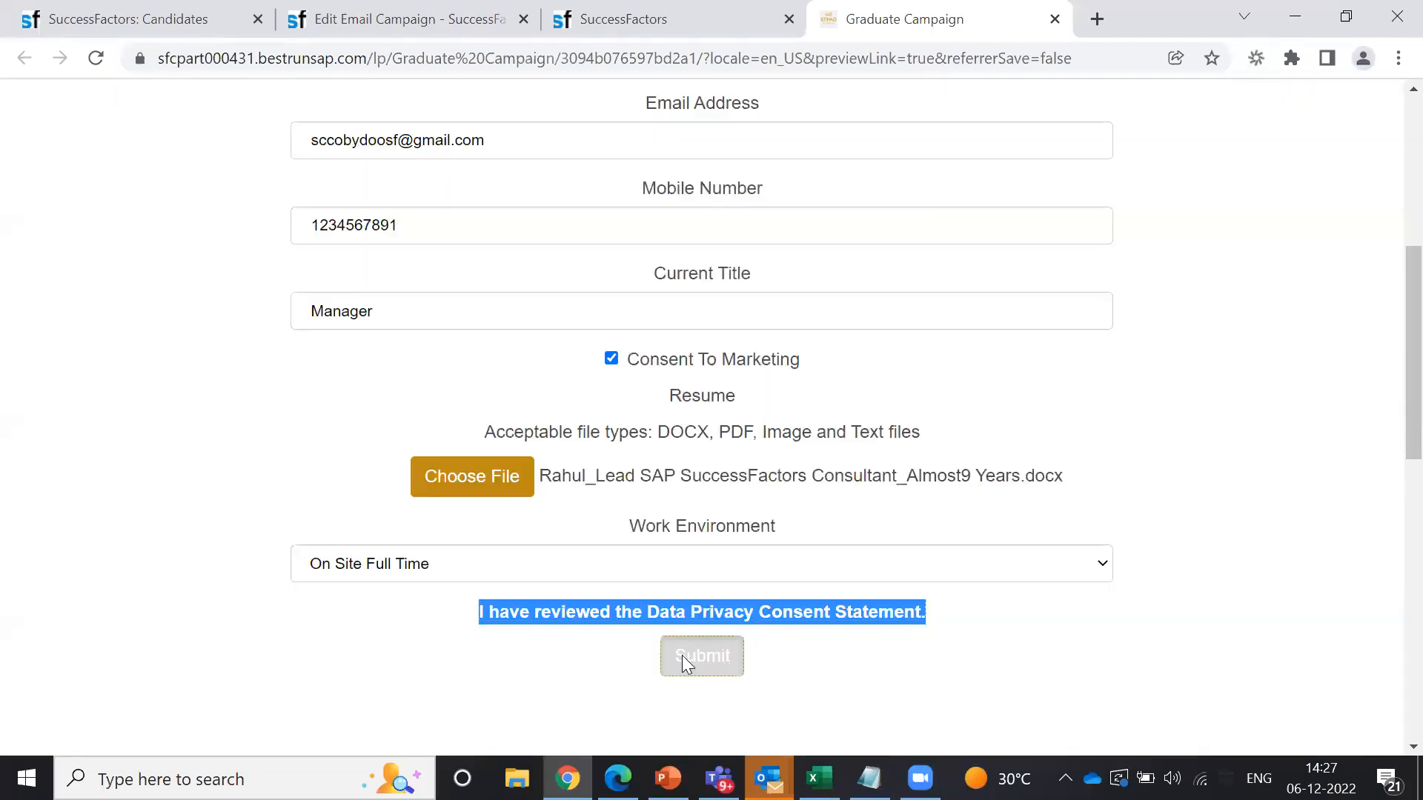
Step: Submit the Graduate Campaign form and confirm the 'Thank You. Your information has been submitted.' message
left_click(682, 656)
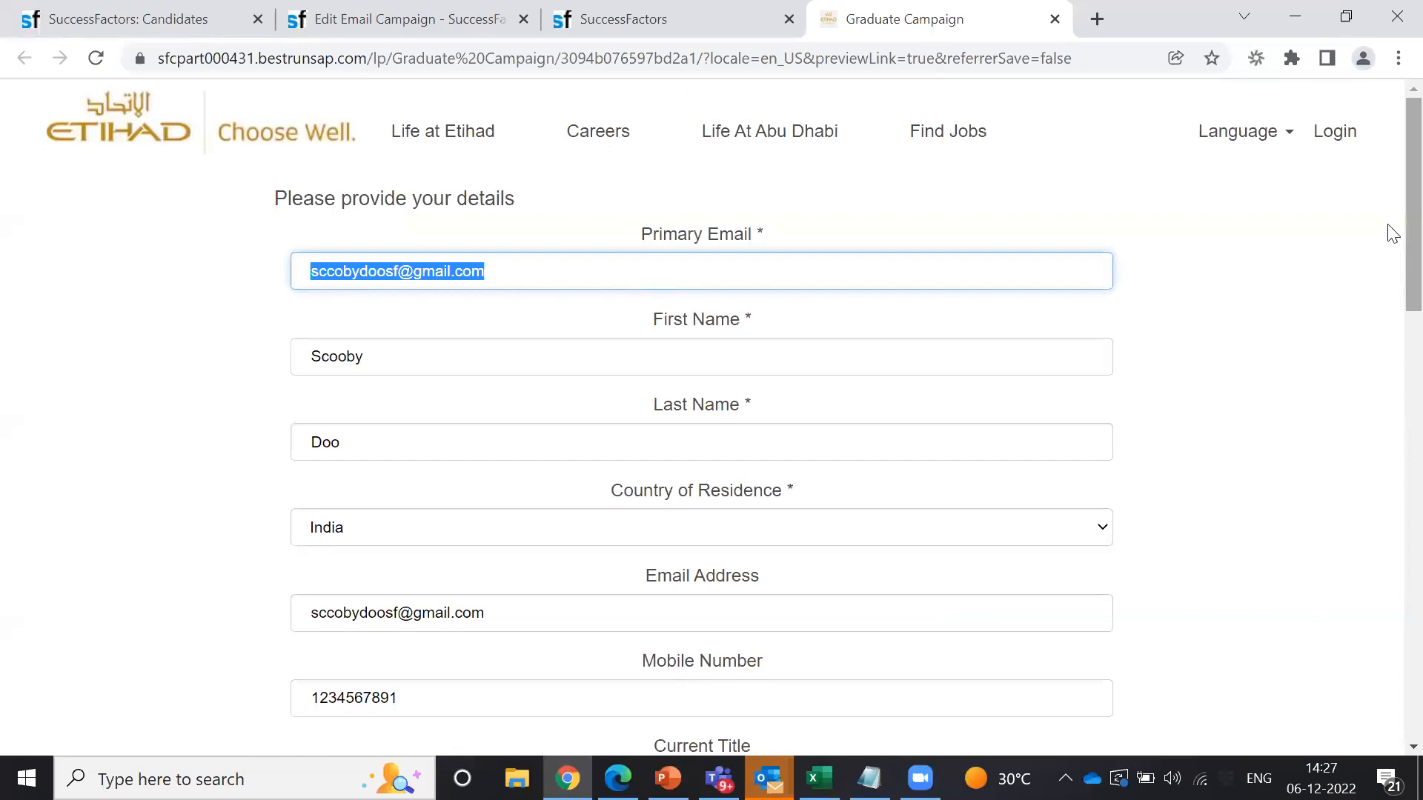
left_click_drag(1388, 216, 1388, 464)
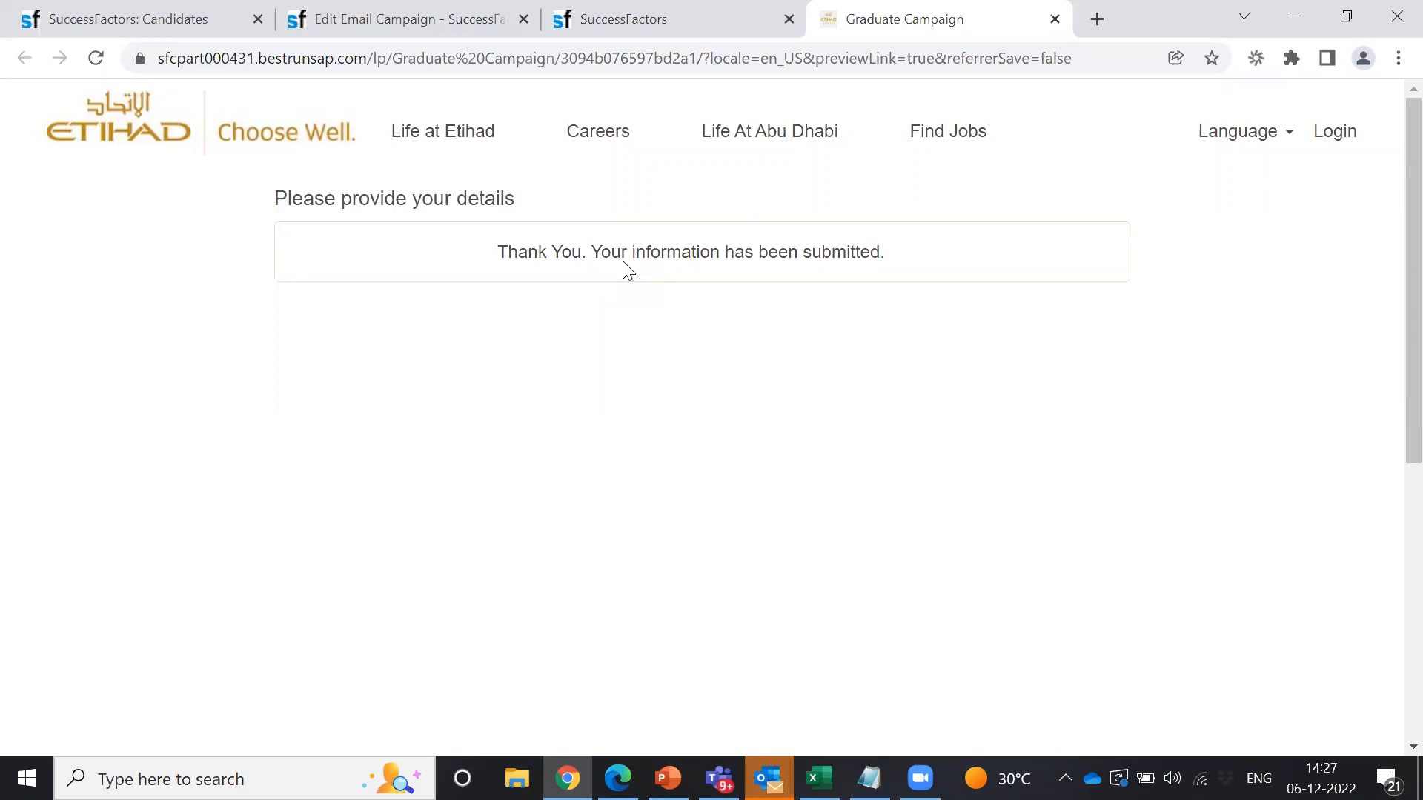
left_click_drag(489, 257, 884, 252)
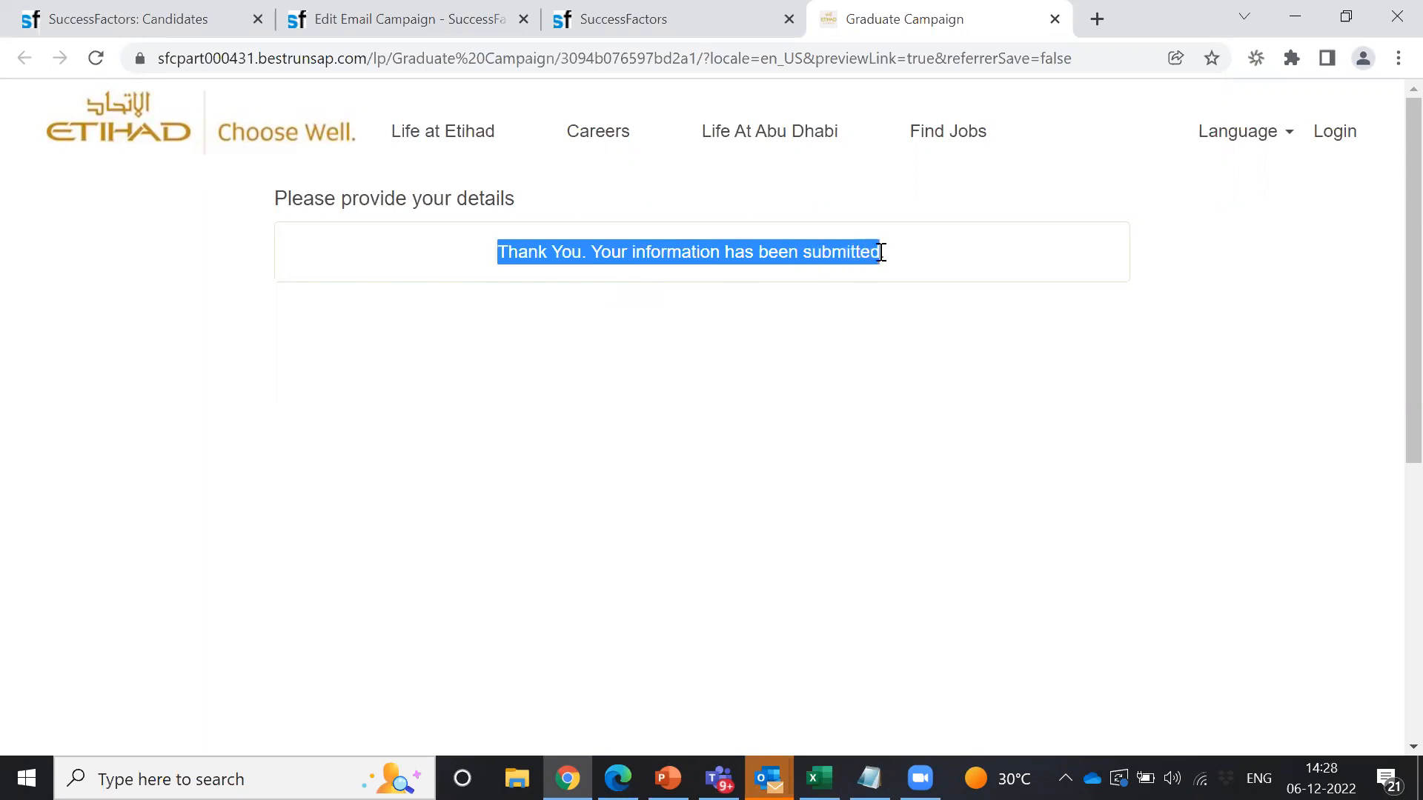
Step: Return to the Graduate Talent Pool candidates tab and start a new Keyword and Item Search
left_click(676, 21)
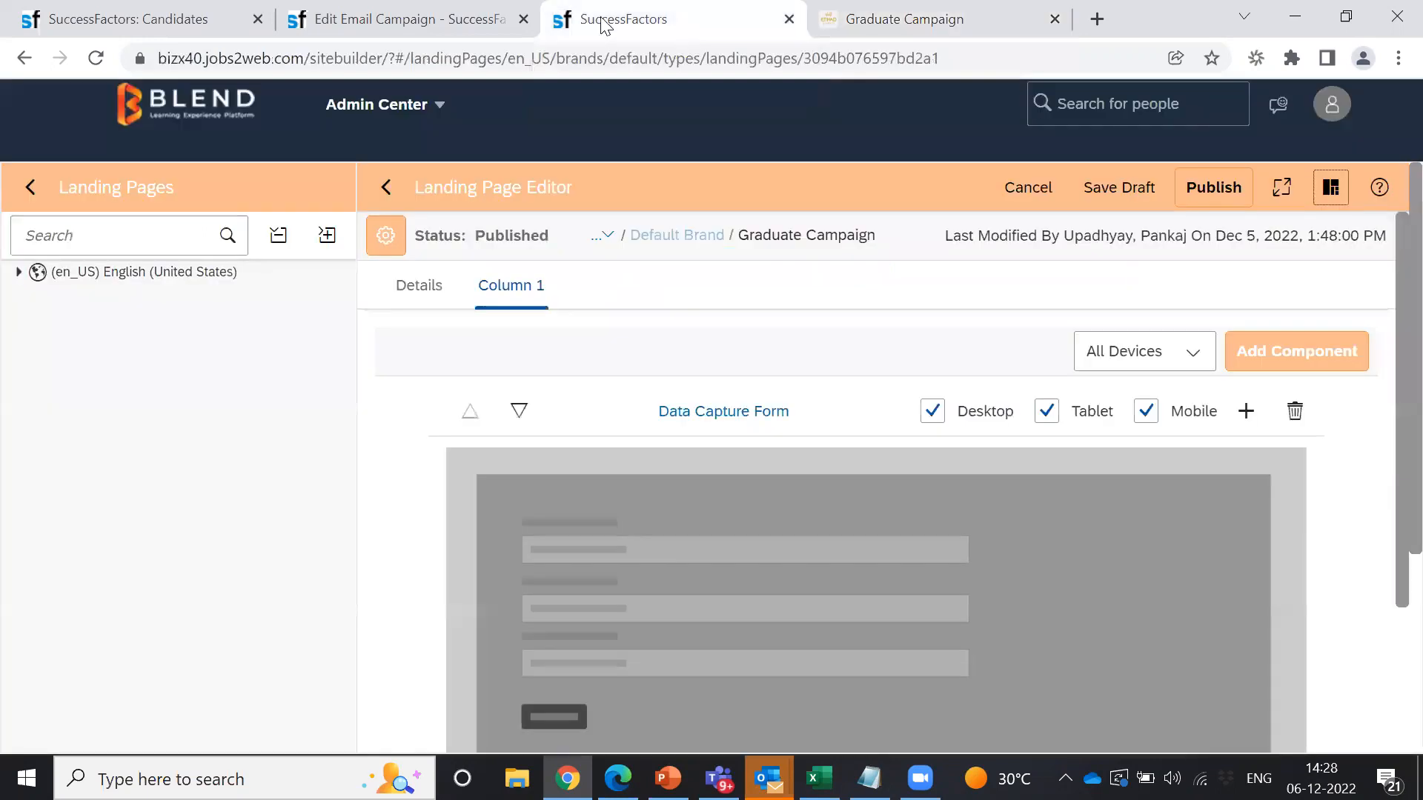
left_click(371, 20)
left_click(148, 18)
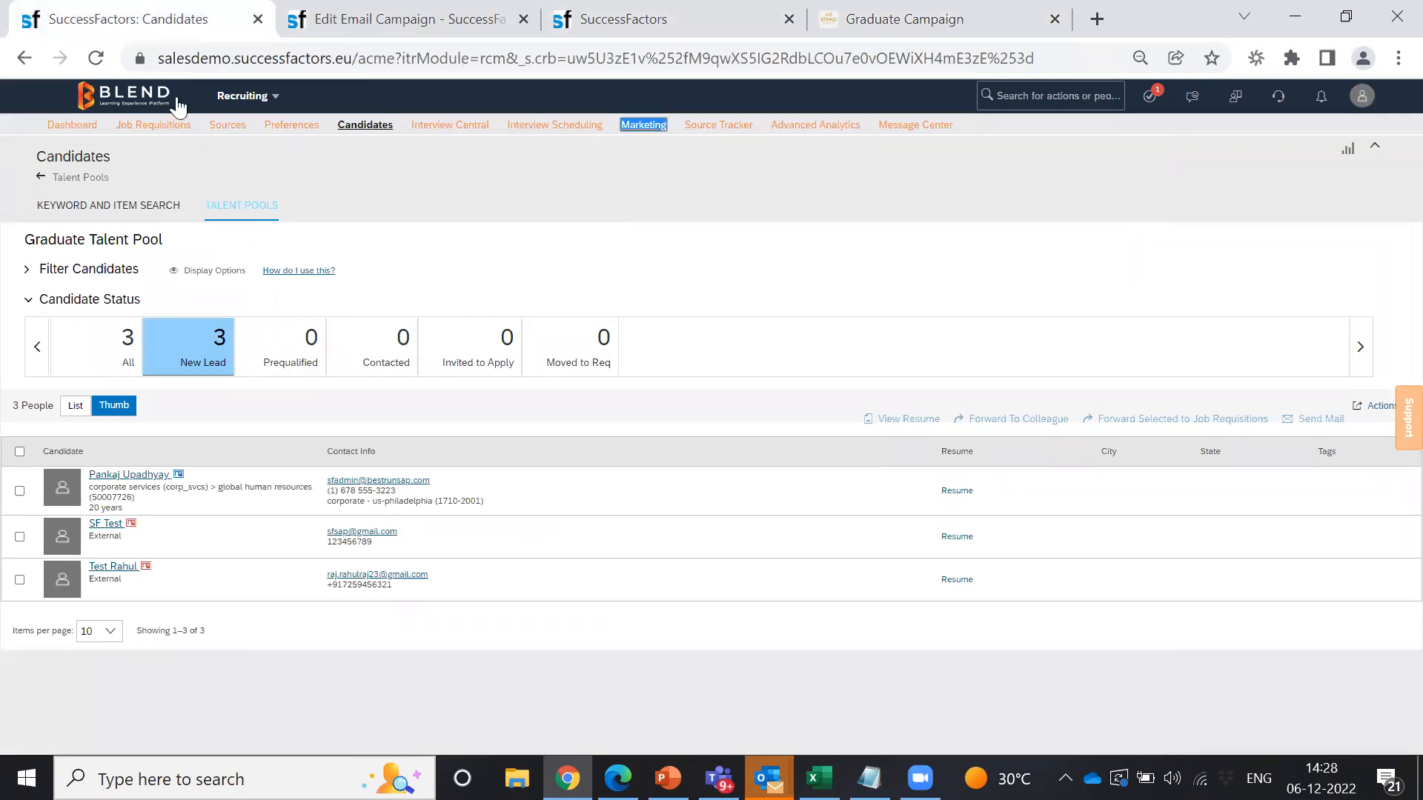
left_click(175, 203)
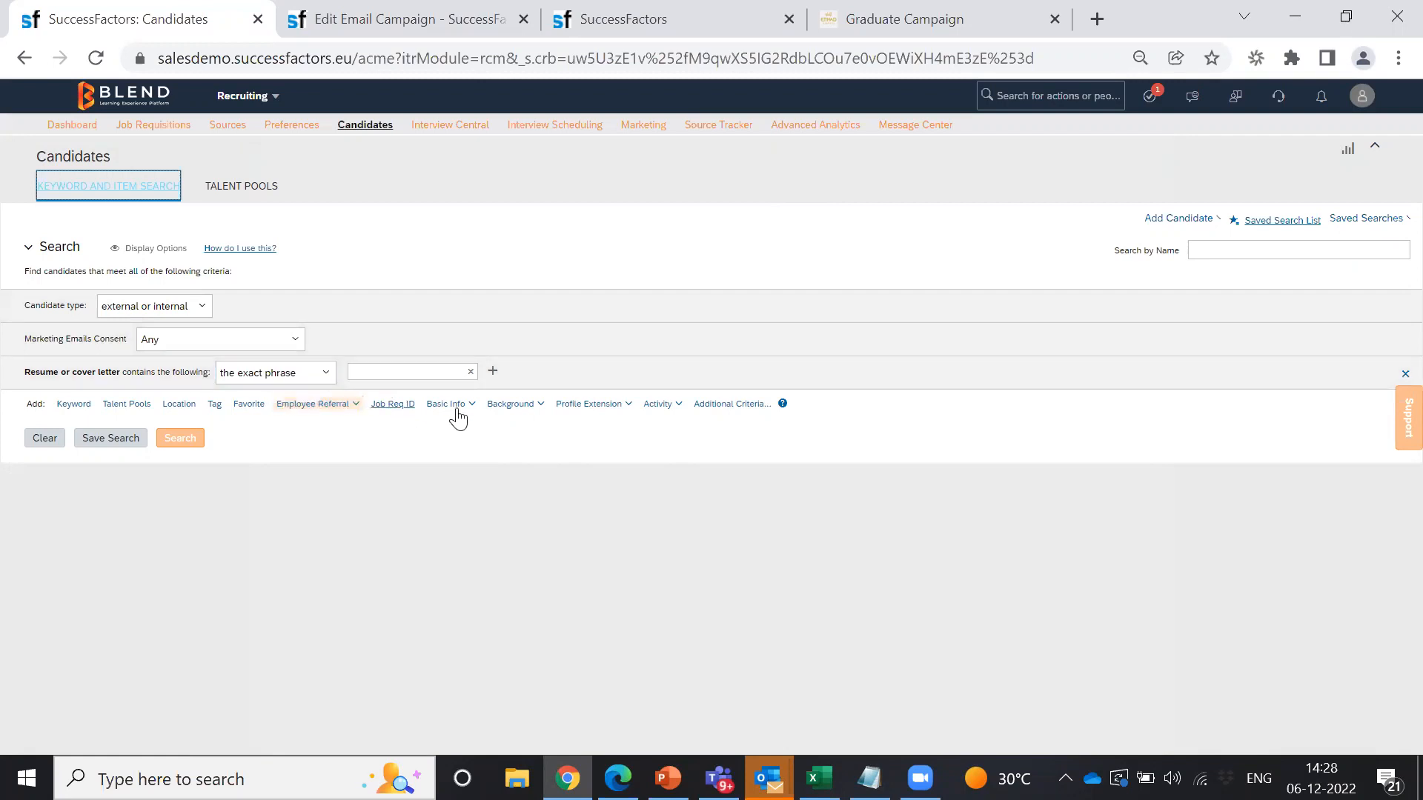
Step: Add a Data Capture Form criterion for form 96dac2630abbf5c7 with Candidate Activity Submitted
left_click(679, 409)
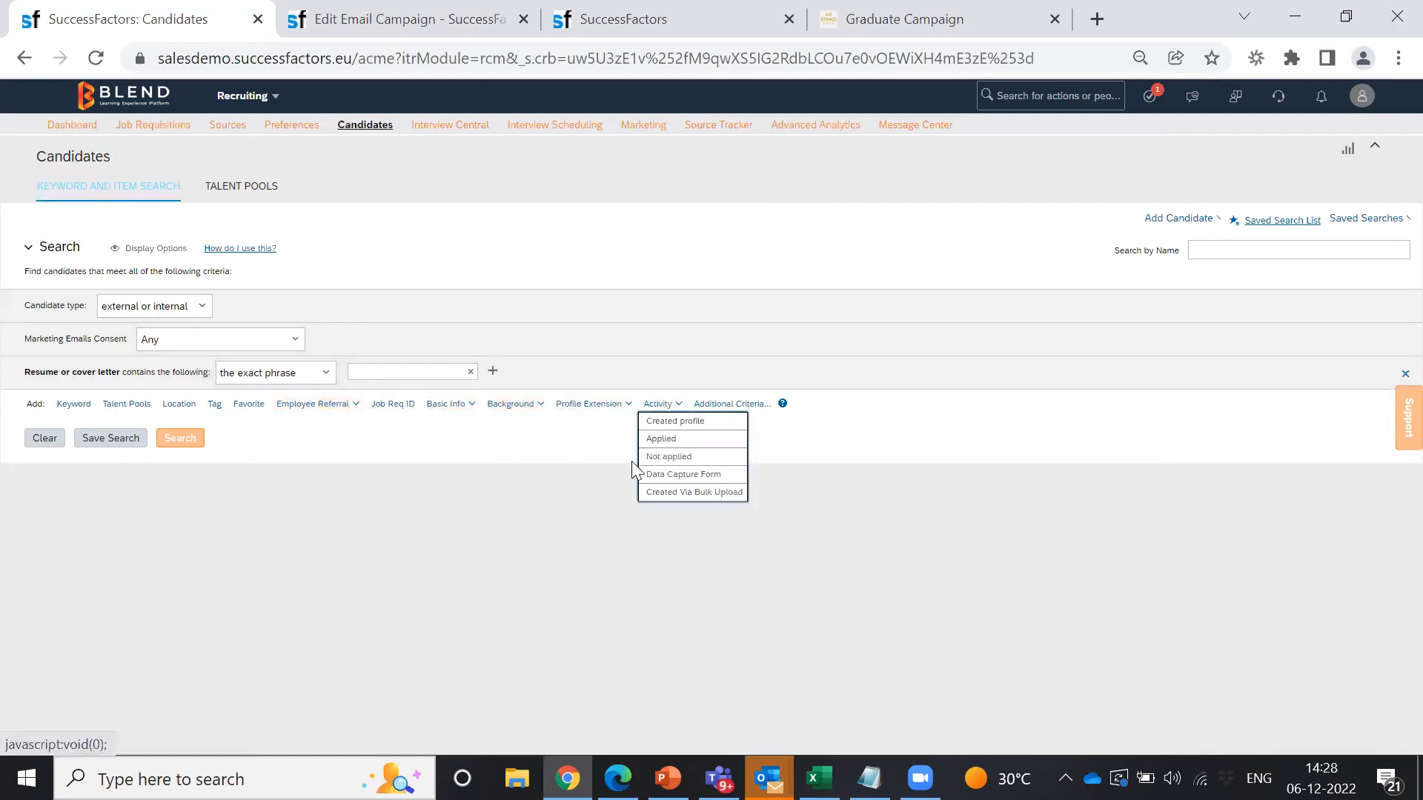
left_click(660, 477)
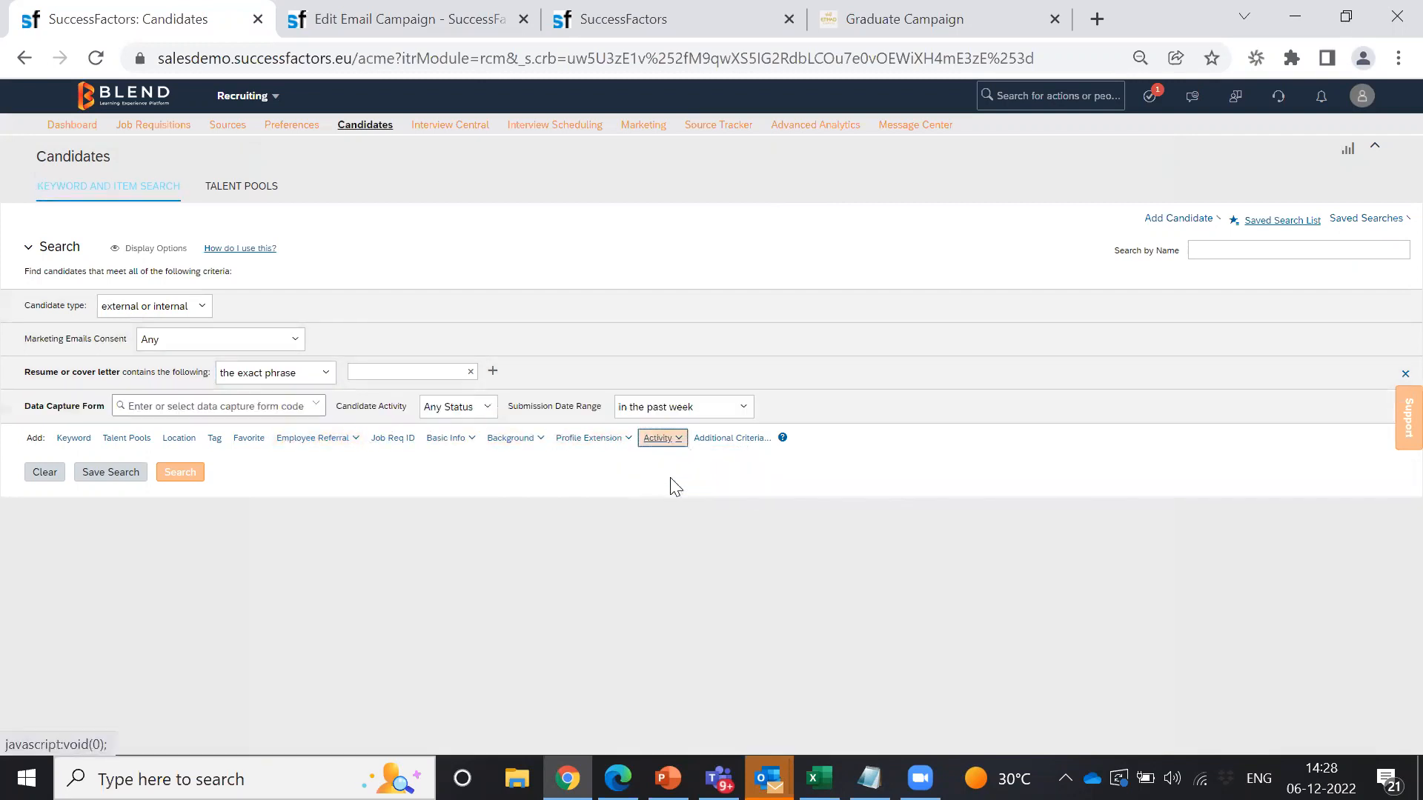
left_click(316, 406)
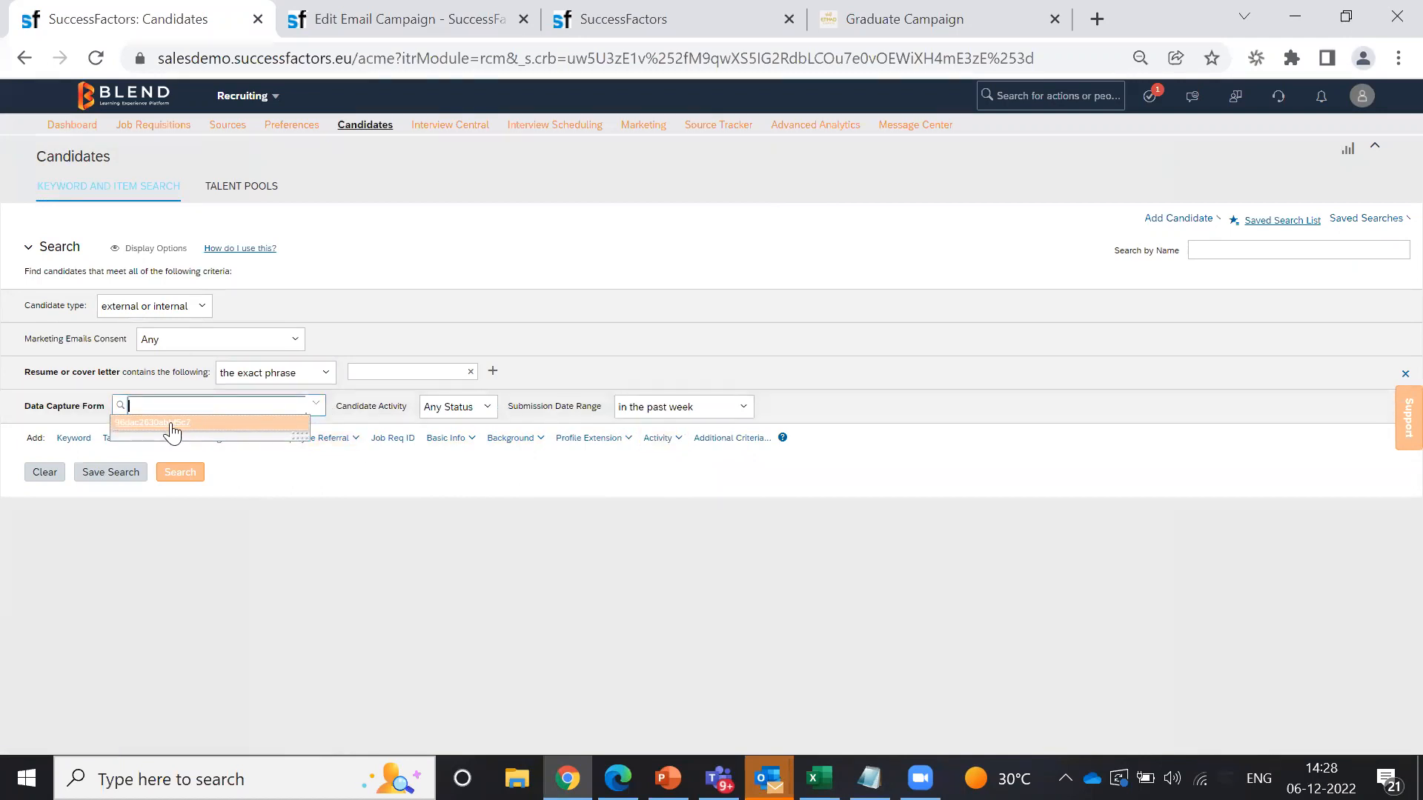
left_click(172, 424)
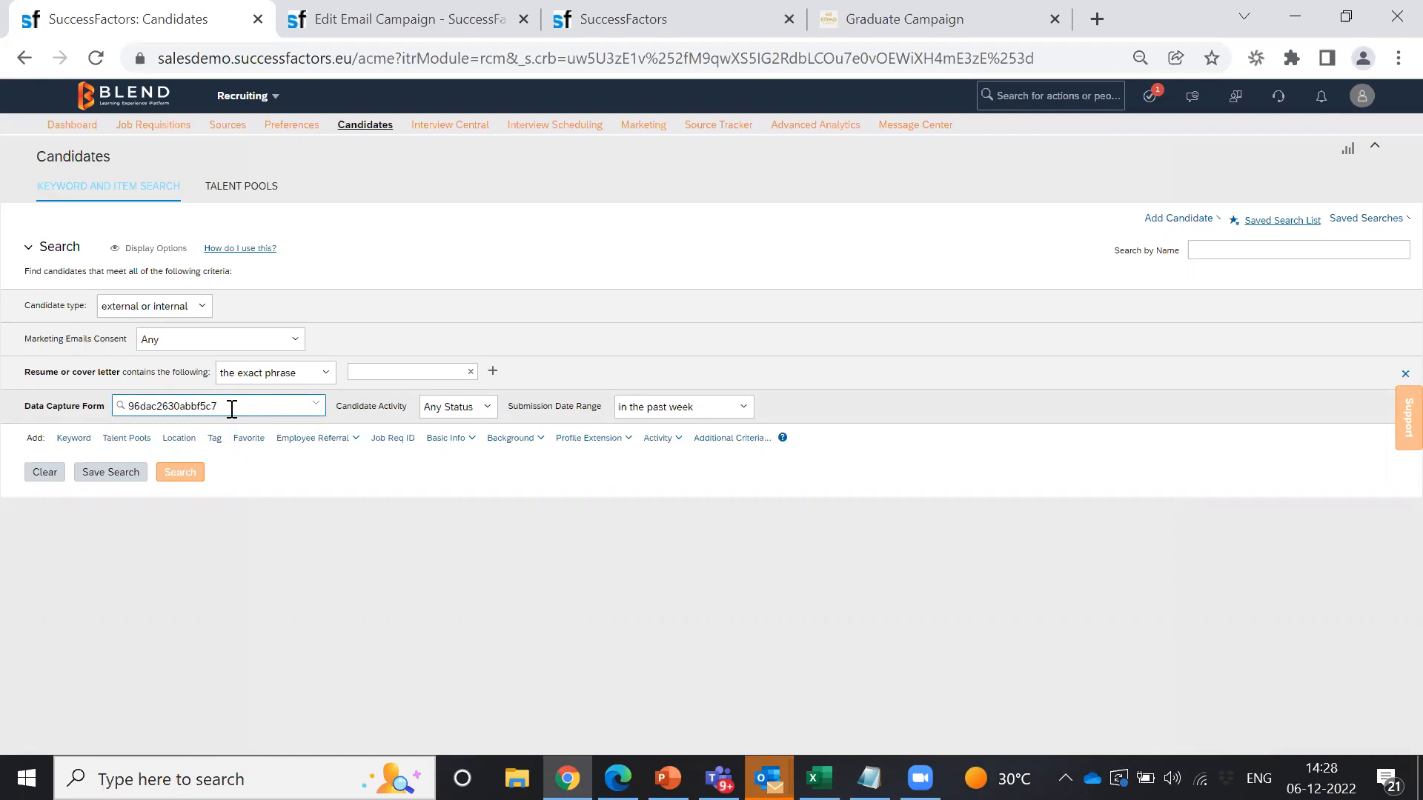
left_click(483, 408)
left_click(446, 439)
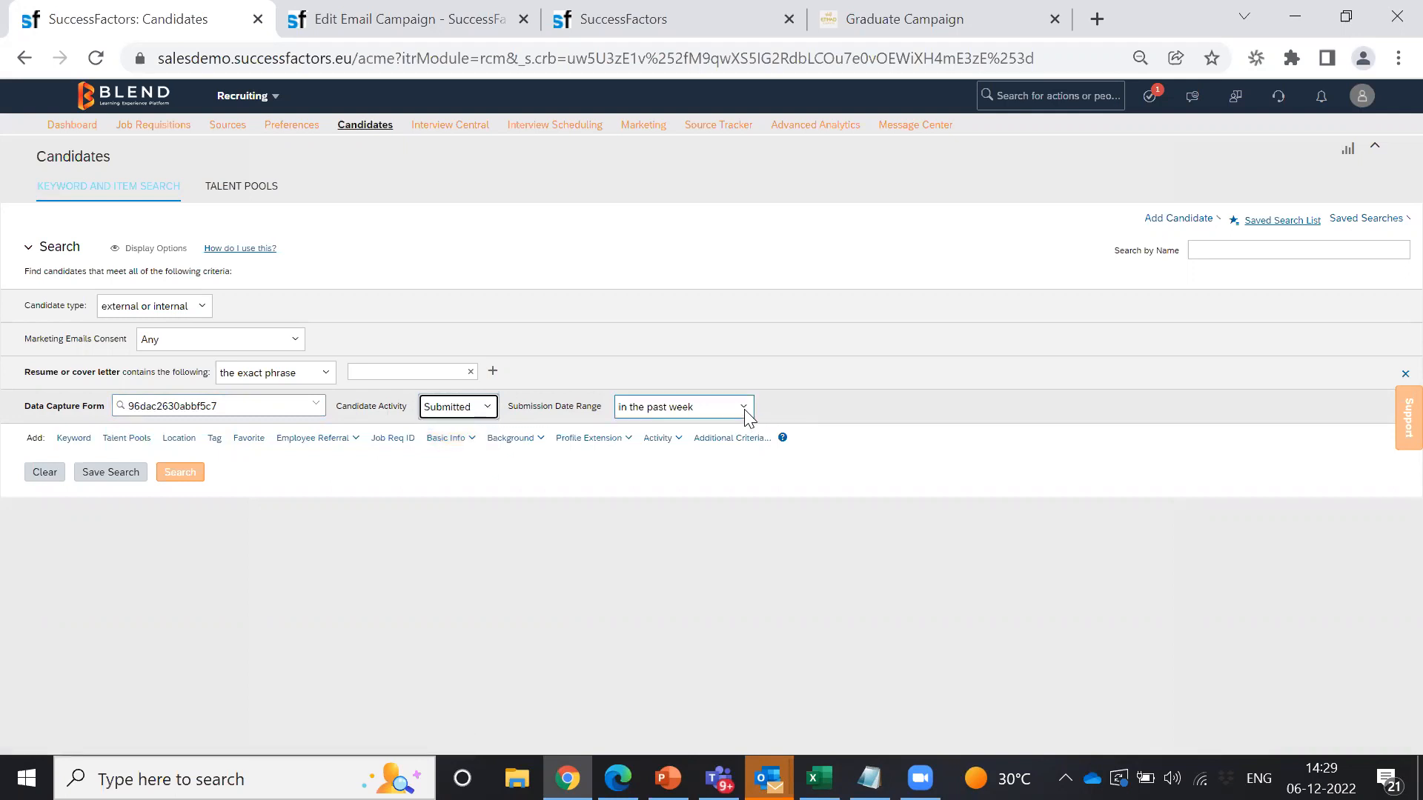
Step: Run the search and accept it, showing the 2 matching candidates
left_click(178, 476)
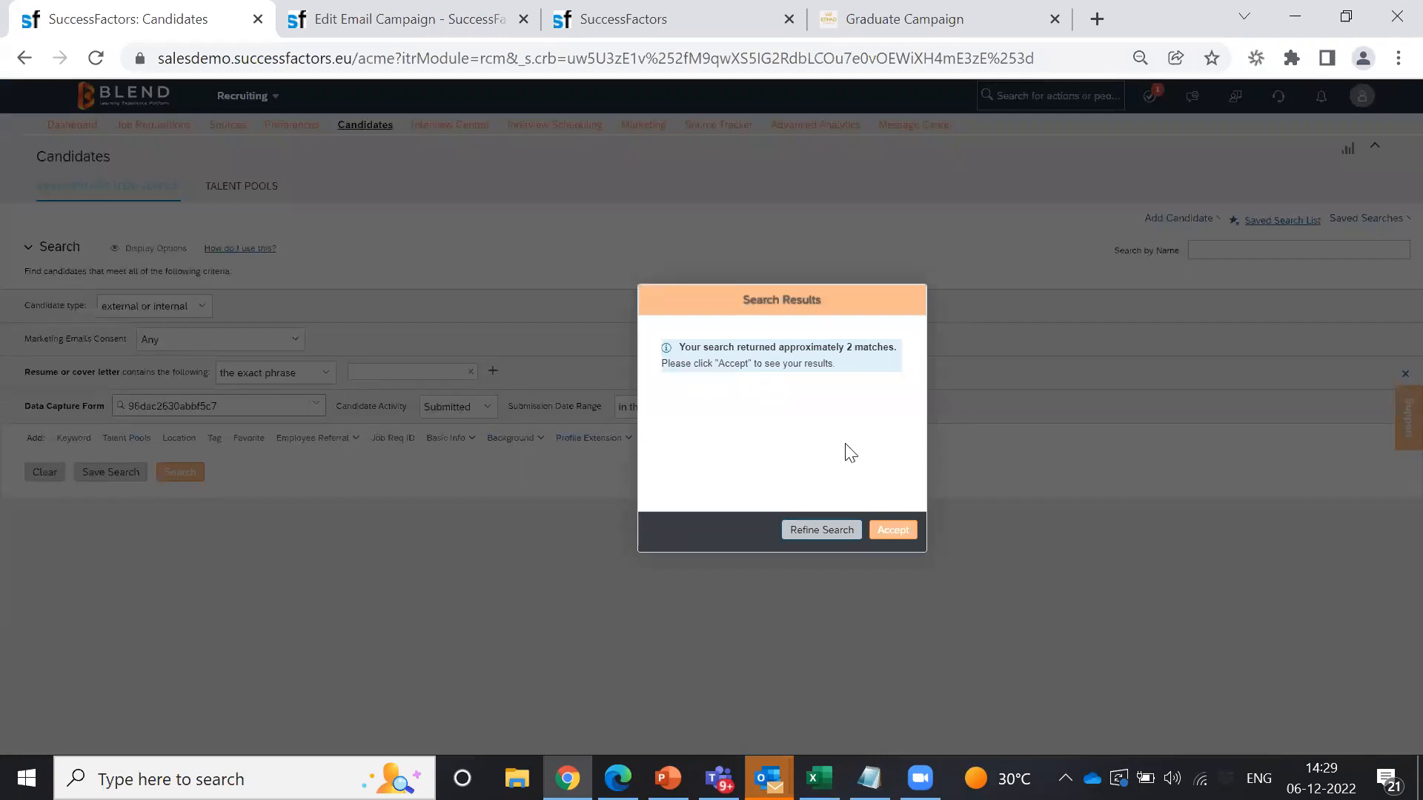
left_click(892, 531)
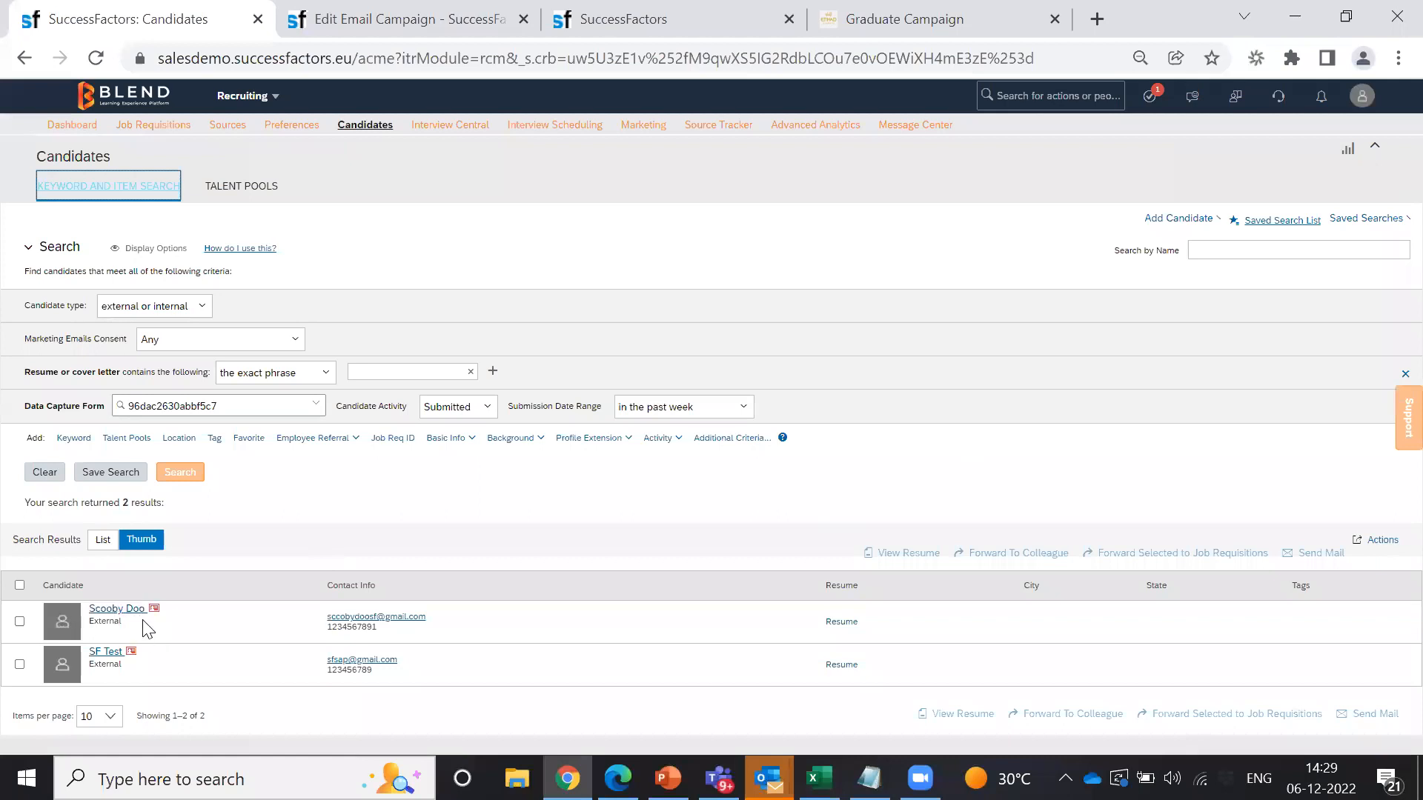
triple_click(108, 615)
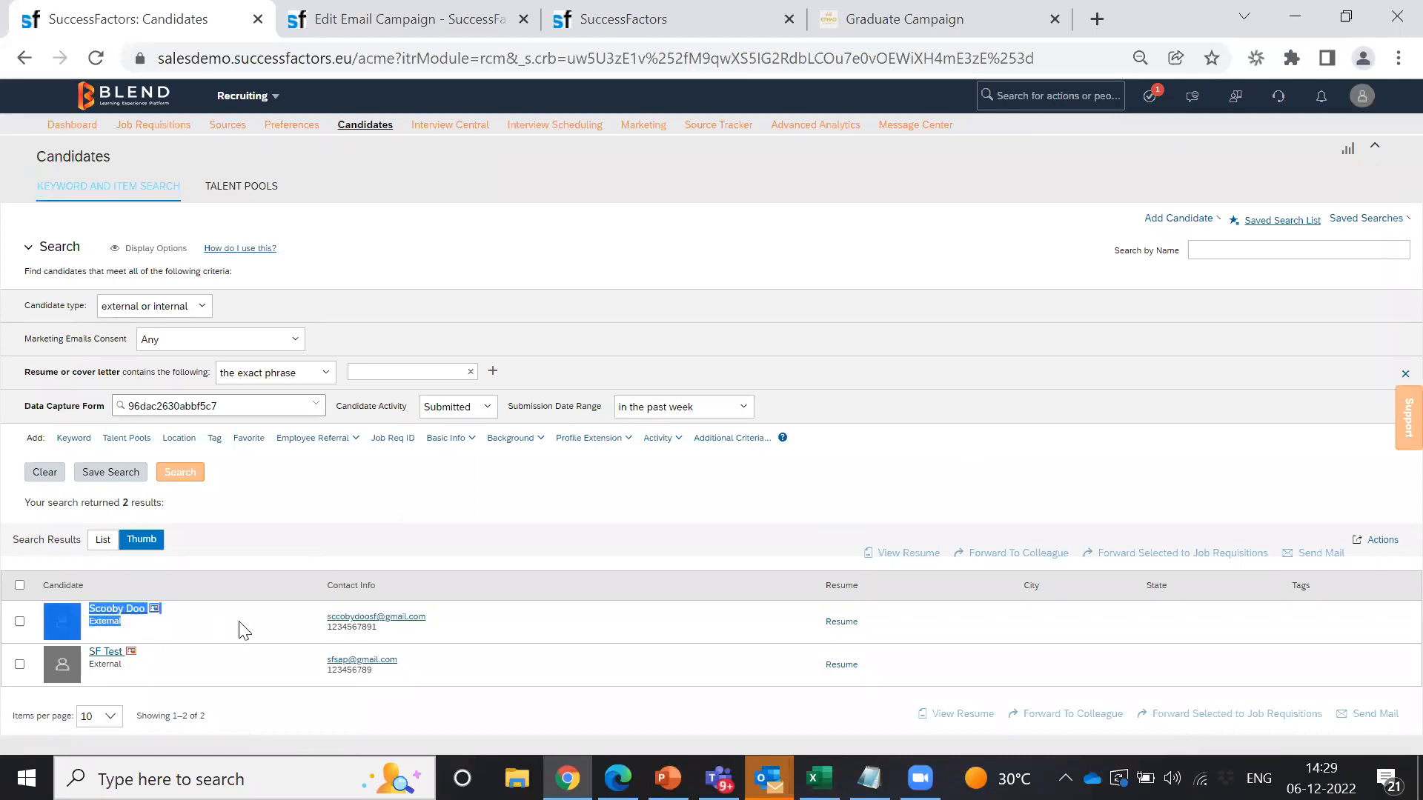
left_click(200, 621)
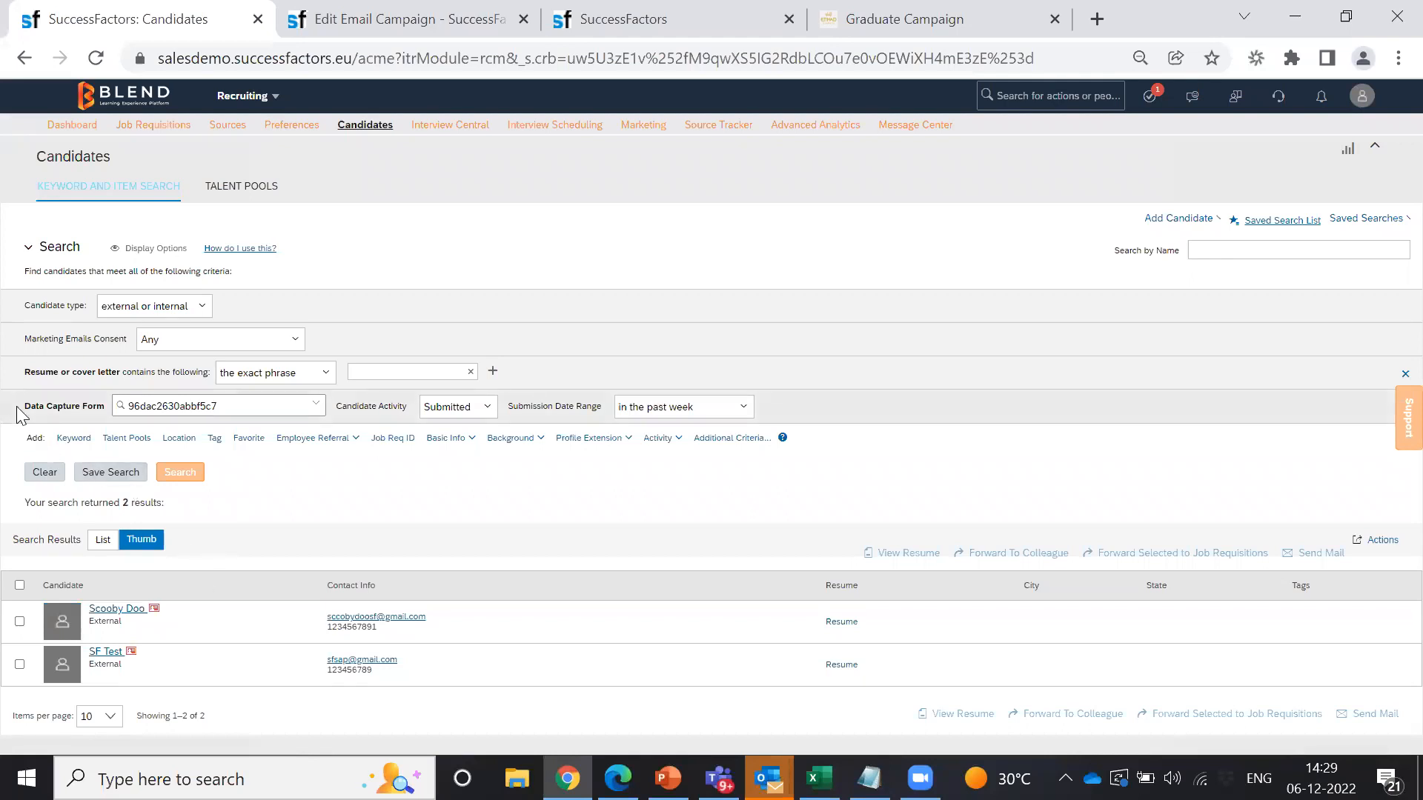
Step: Save the current search as 'Graduate Search', correcting a typo, and dismiss the confirmation
left_click(120, 472)
left_click(716, 391)
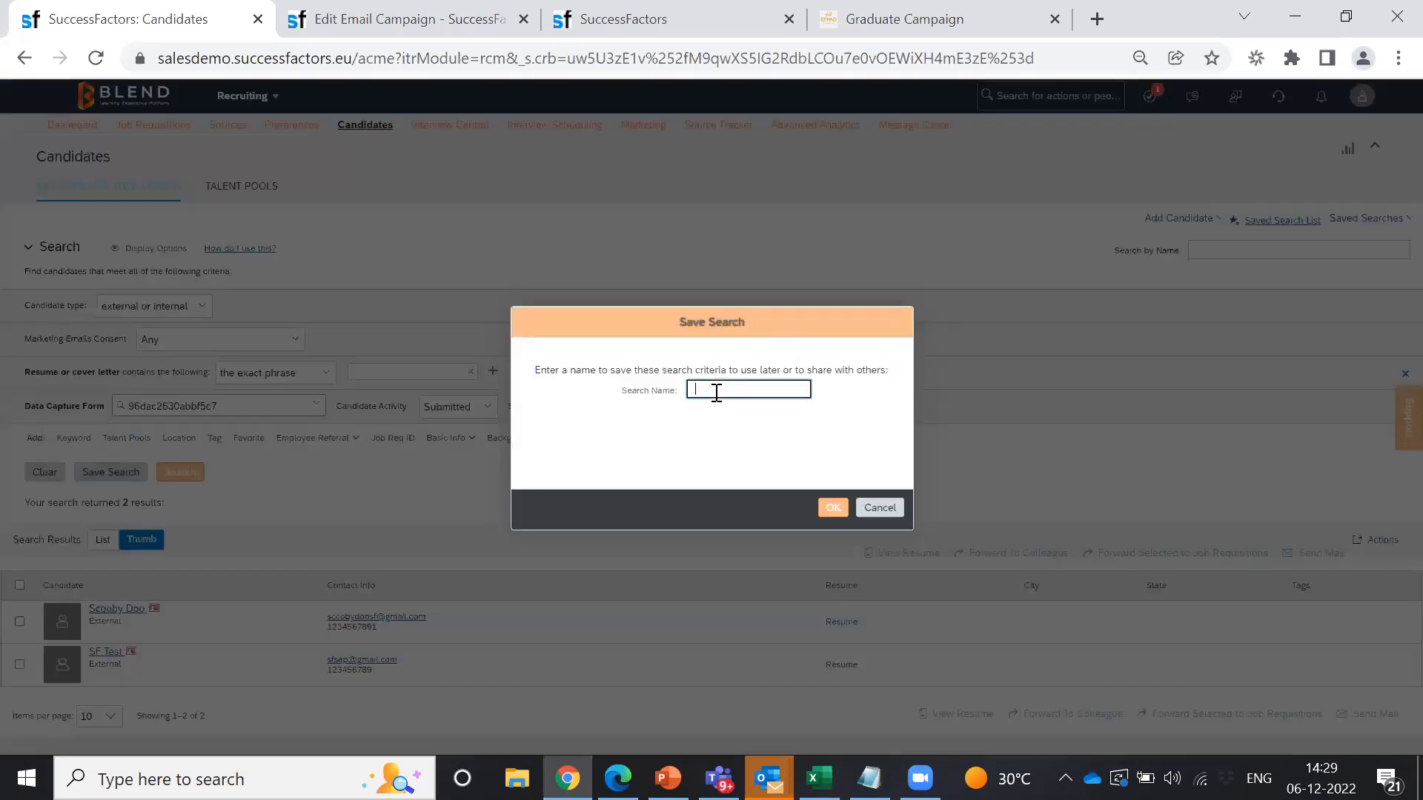
type("Graduate Searcrh")
key("BackSpace")
key("BackSpace")
key("BackSpace")
type("rch")
left_click(831, 510)
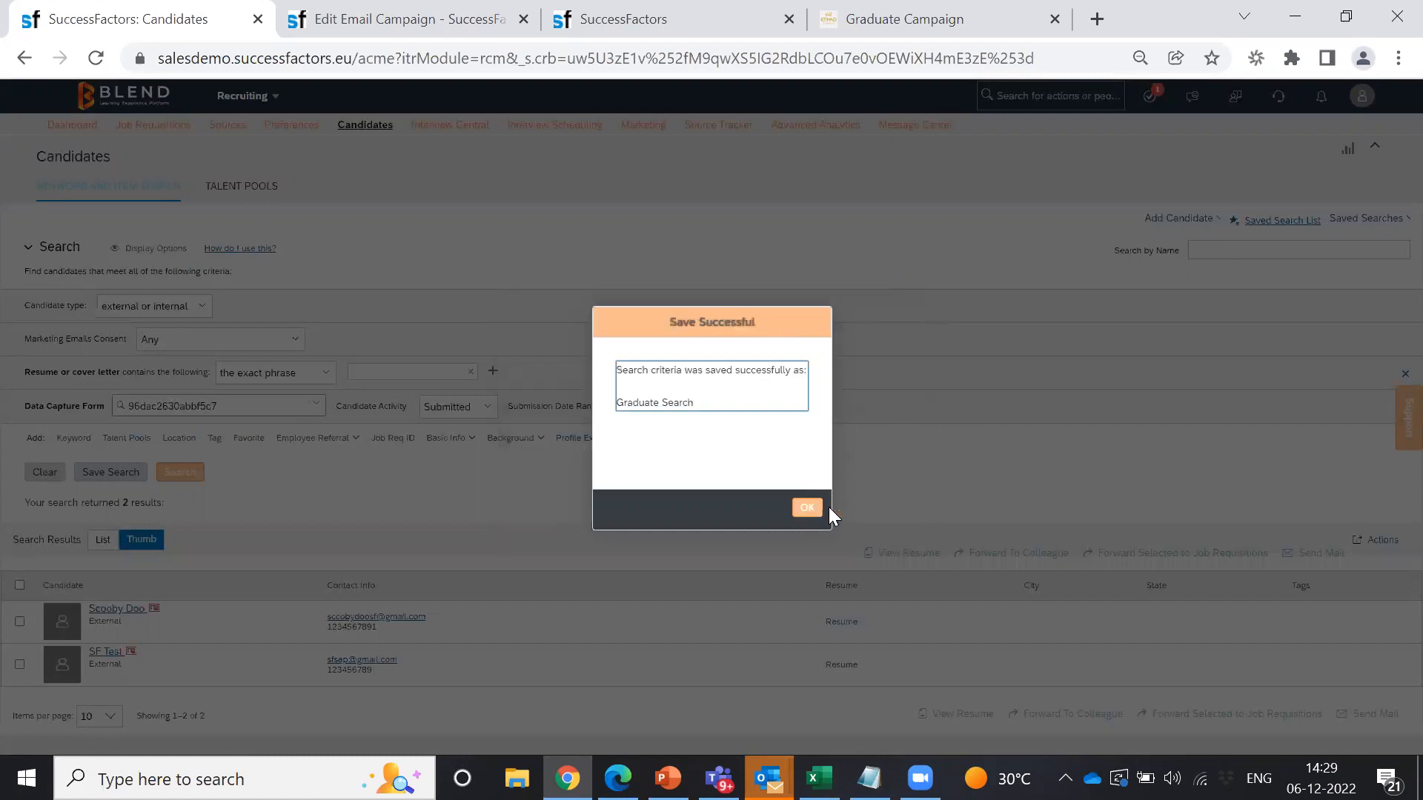
left_click(808, 507)
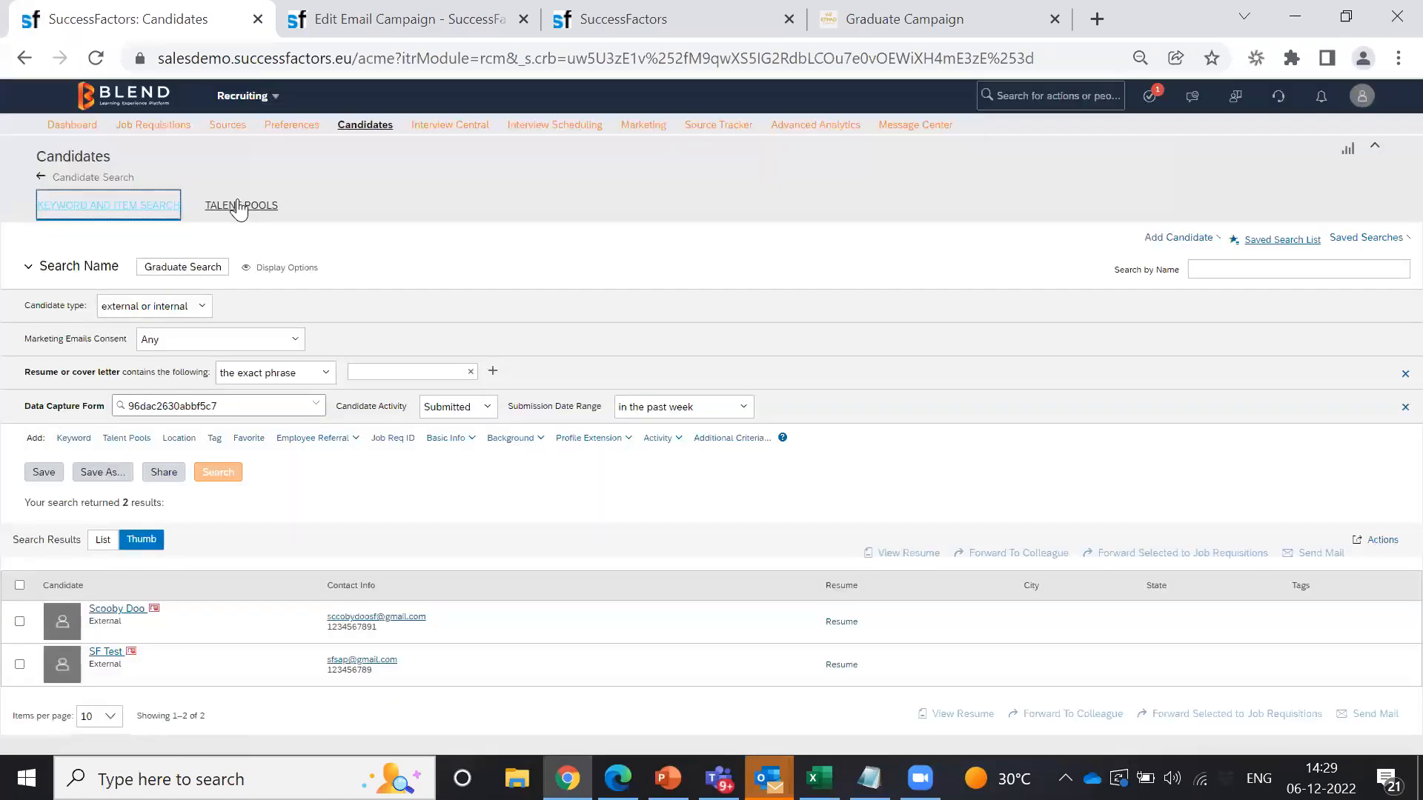
Step: Check the Graduate Talent Pool under Talent Pools, then select it and choose Edit from the ⋮ menu
left_click(240, 207)
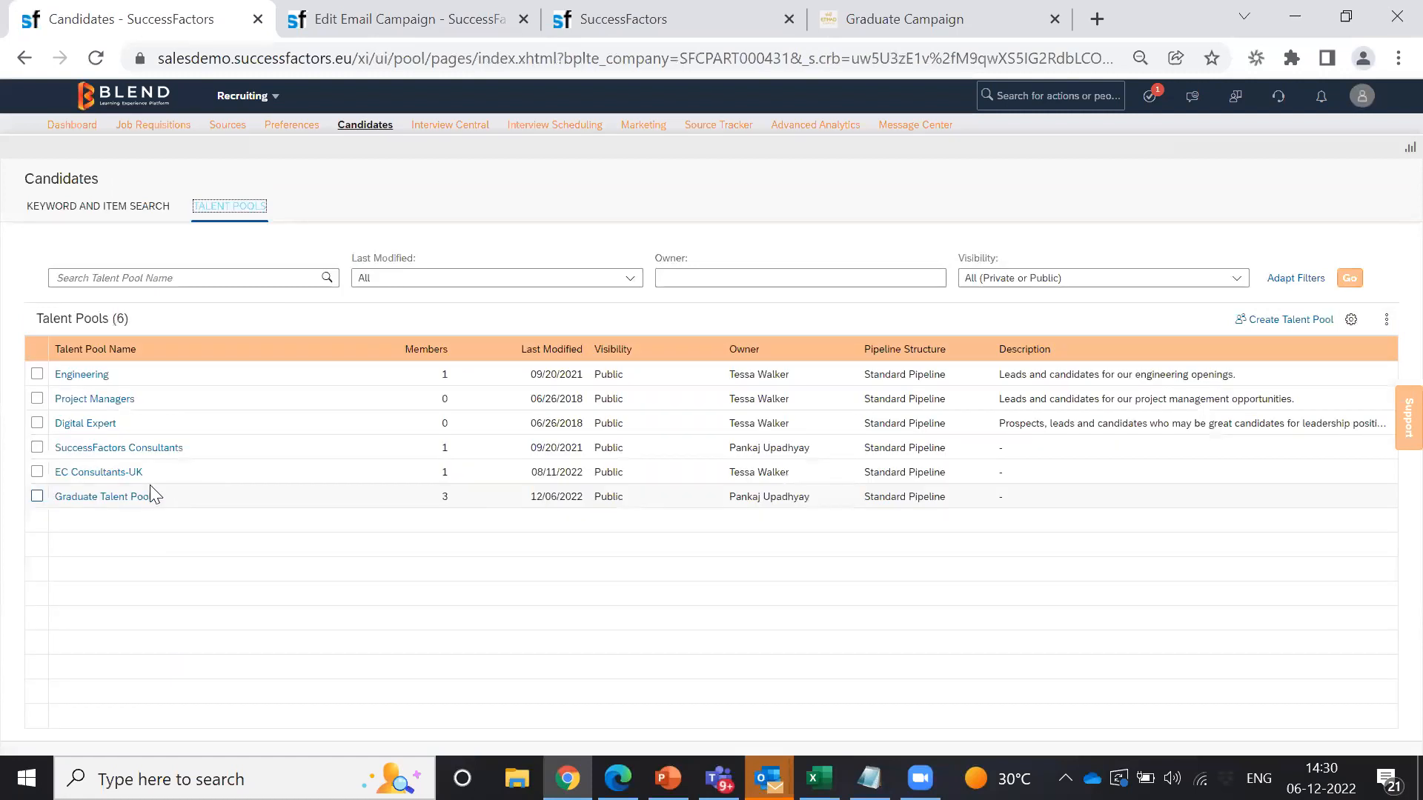
left_click(117, 498)
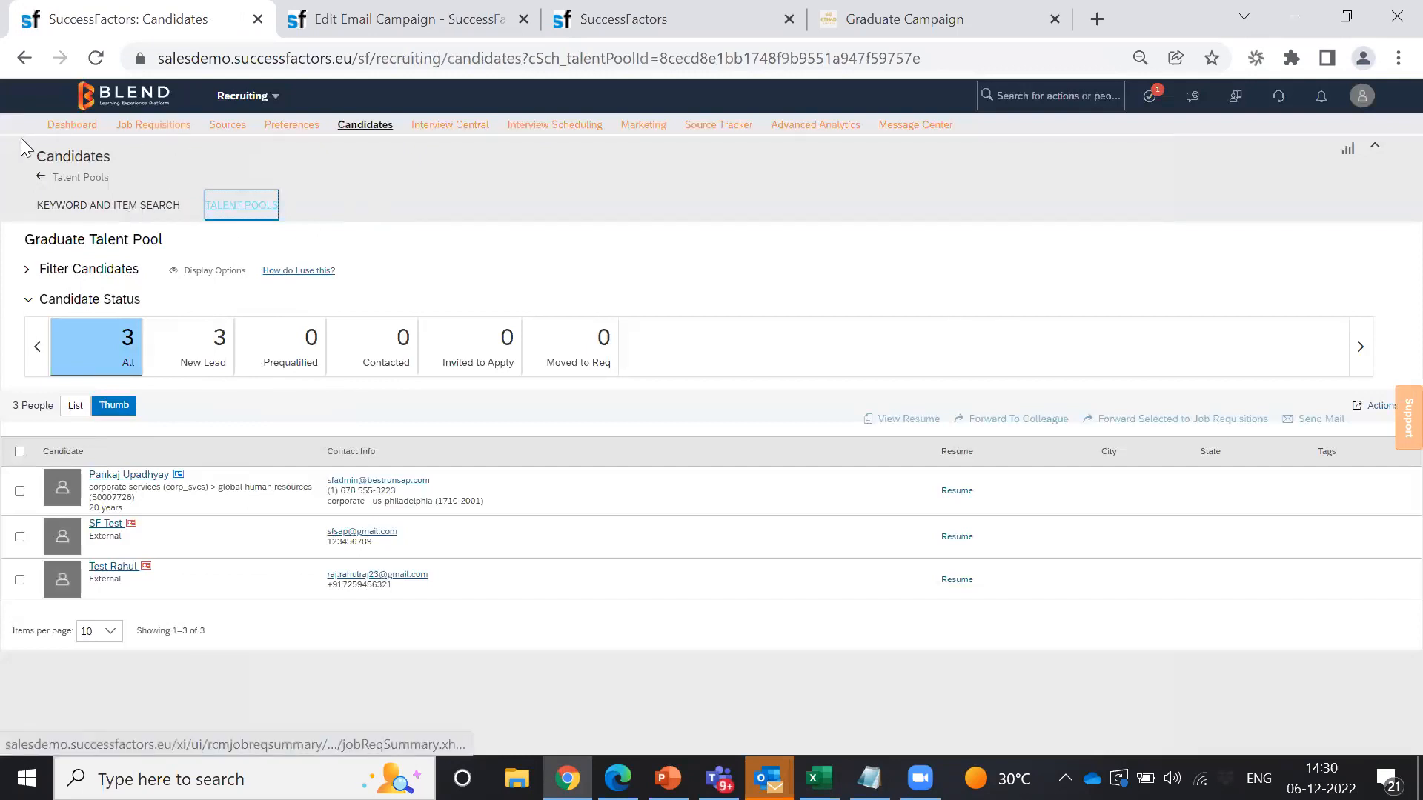
left_click(67, 179)
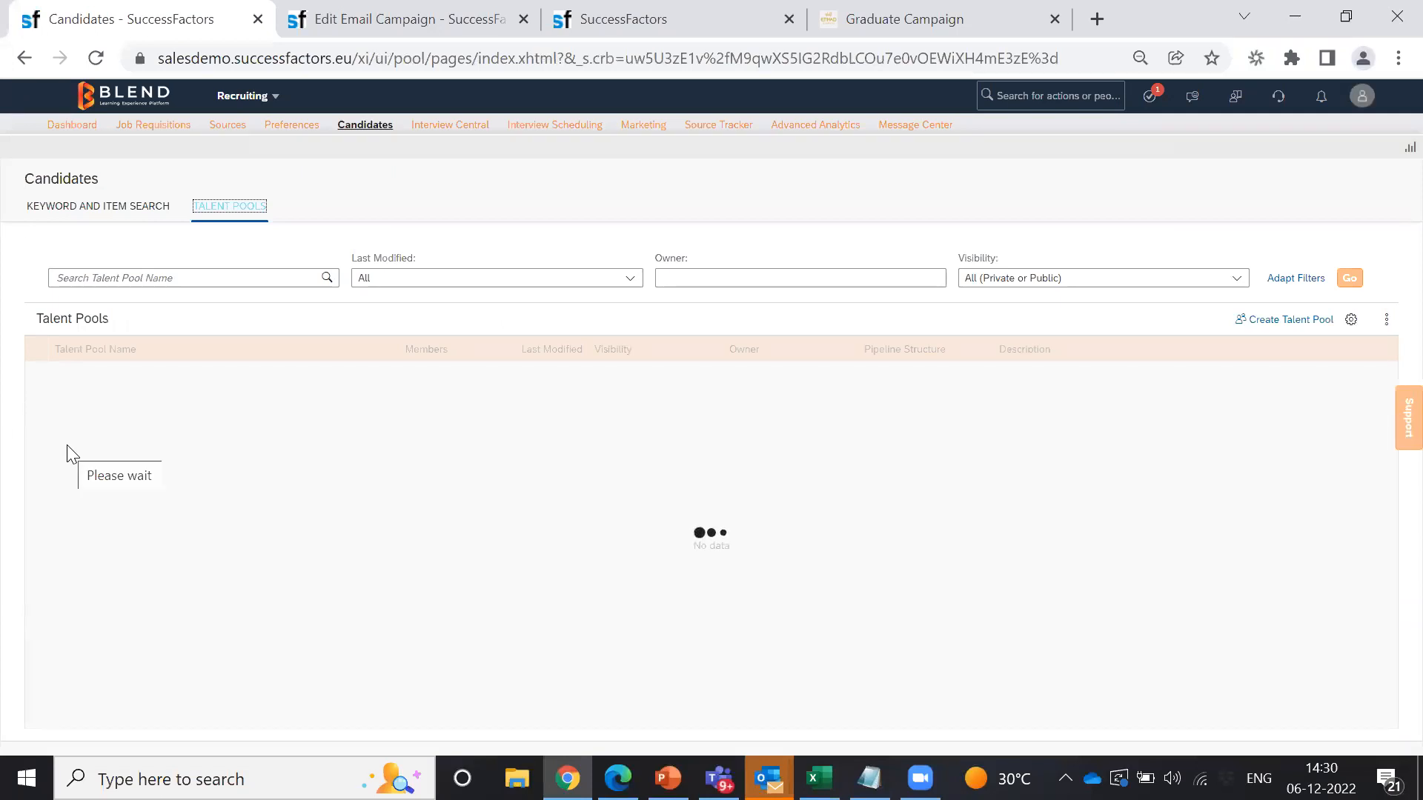
left_click(37, 498)
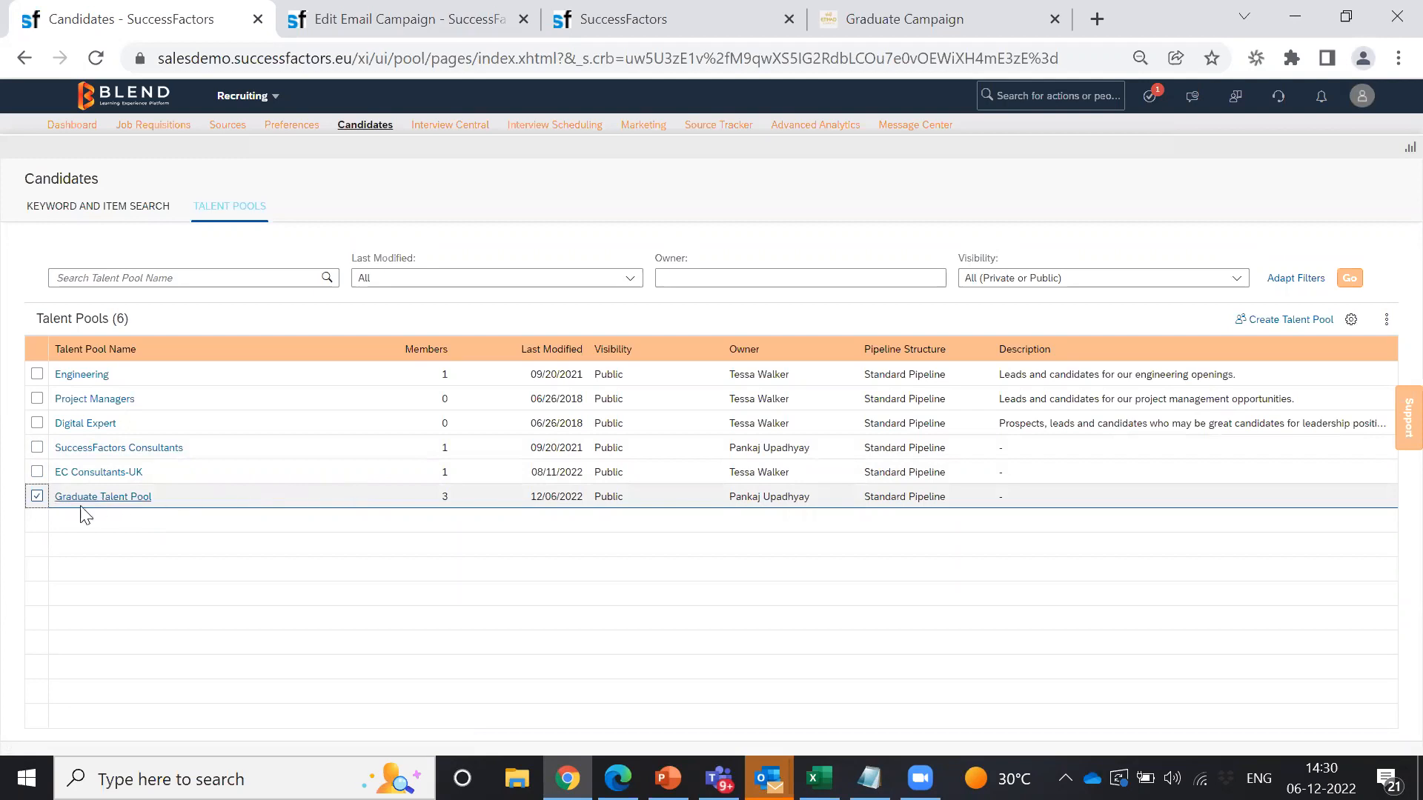
left_click(1385, 324)
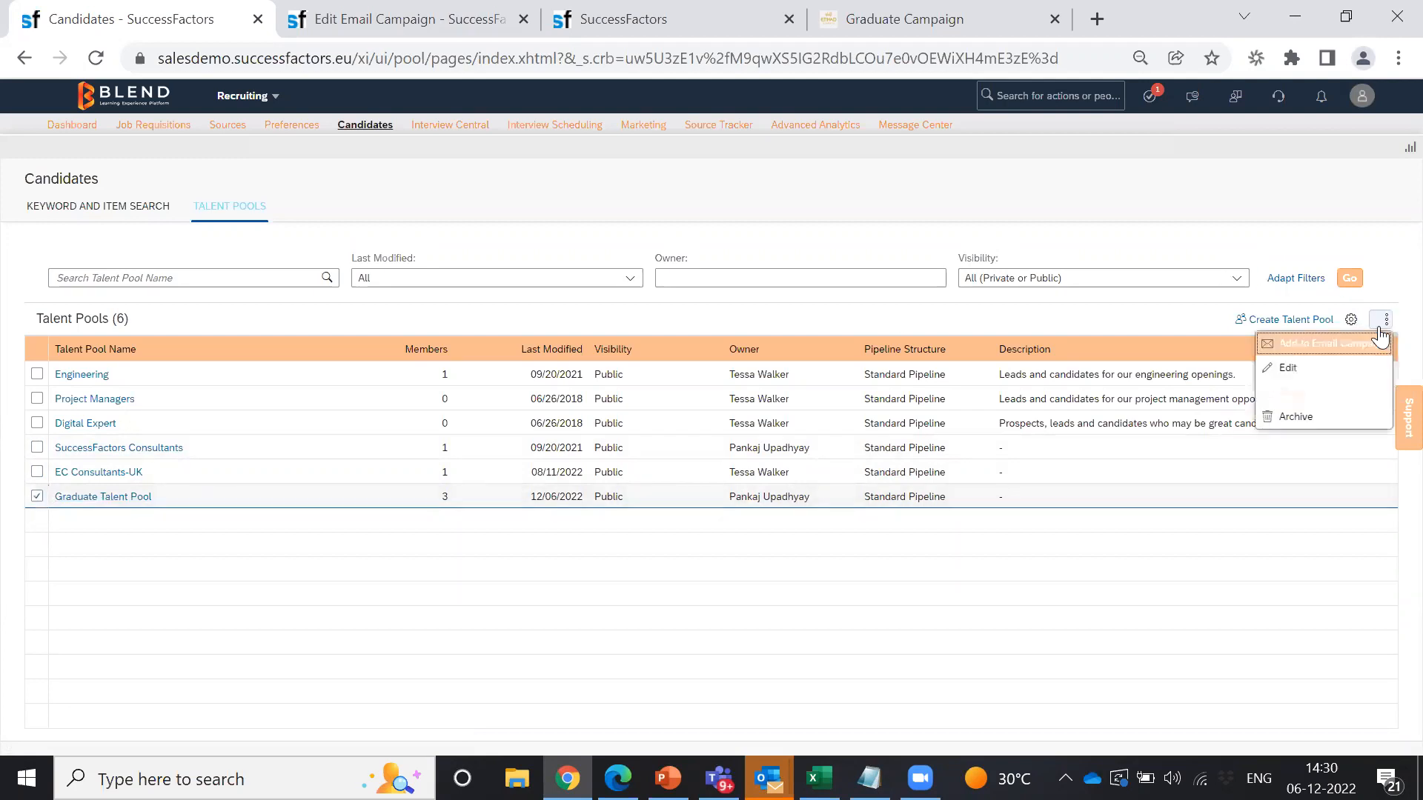
left_click(1294, 369)
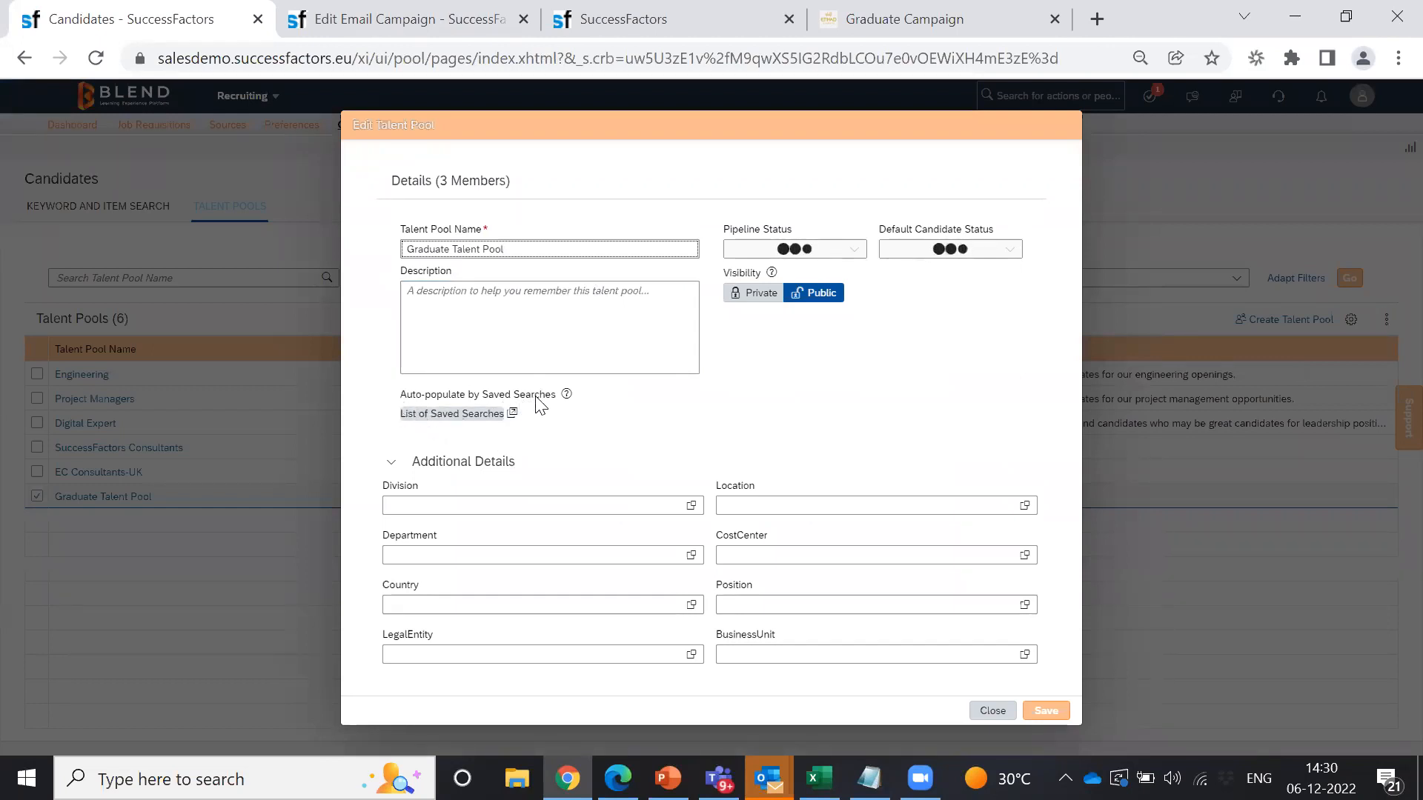
Step: Add the 'Graduate Search' saved search to the pool's auto-population searches
left_click(447, 416)
left_click(562, 270)
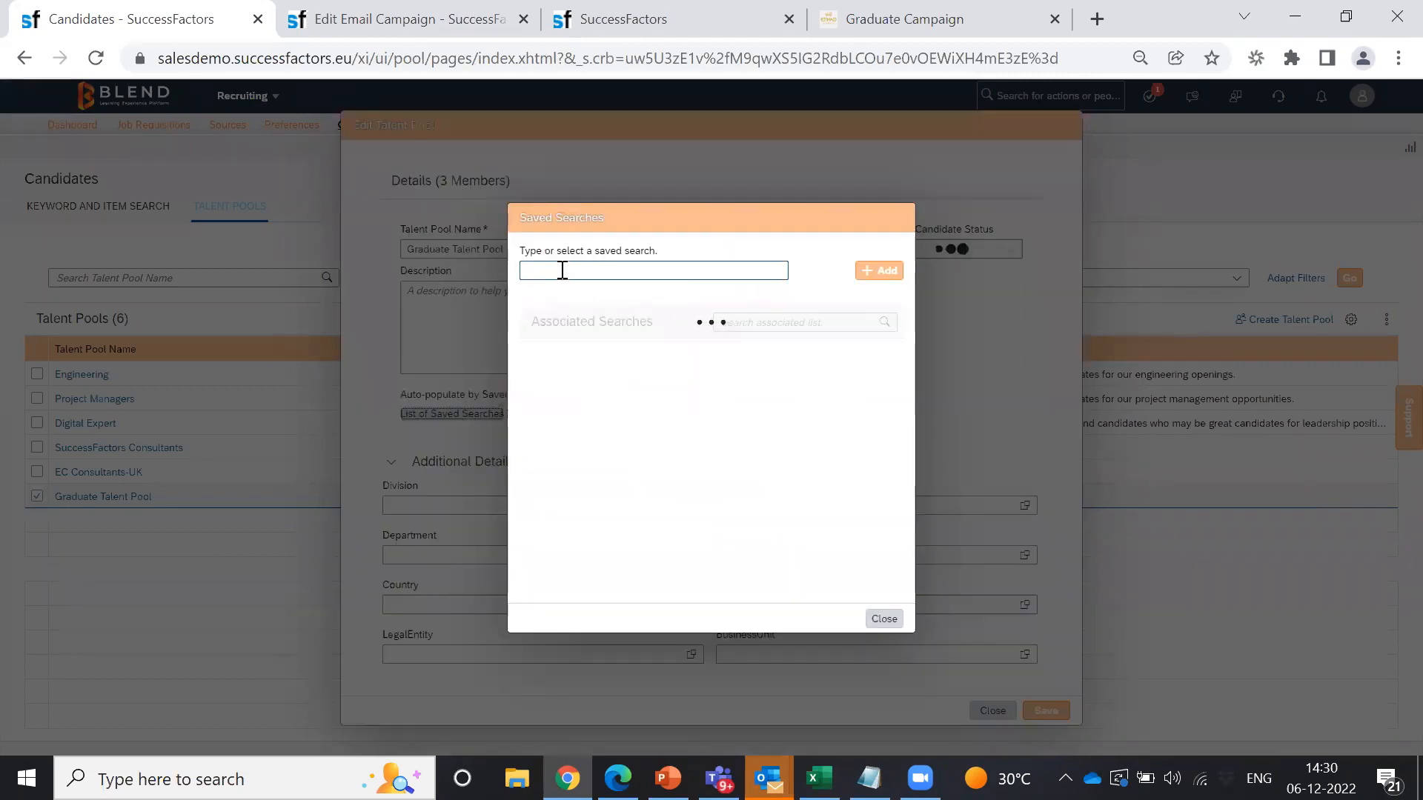
type("graduate Search")
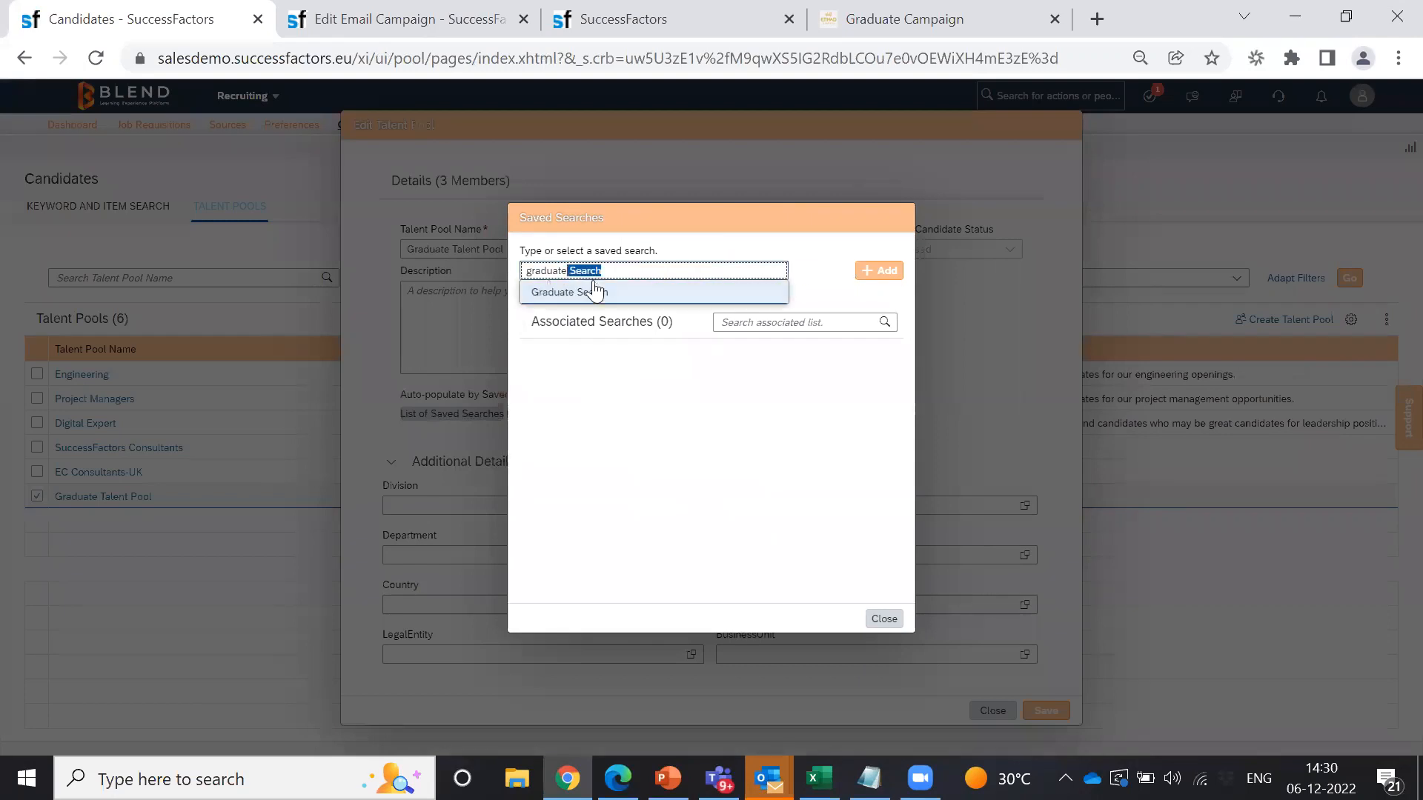
left_click(589, 296)
left_click(867, 272)
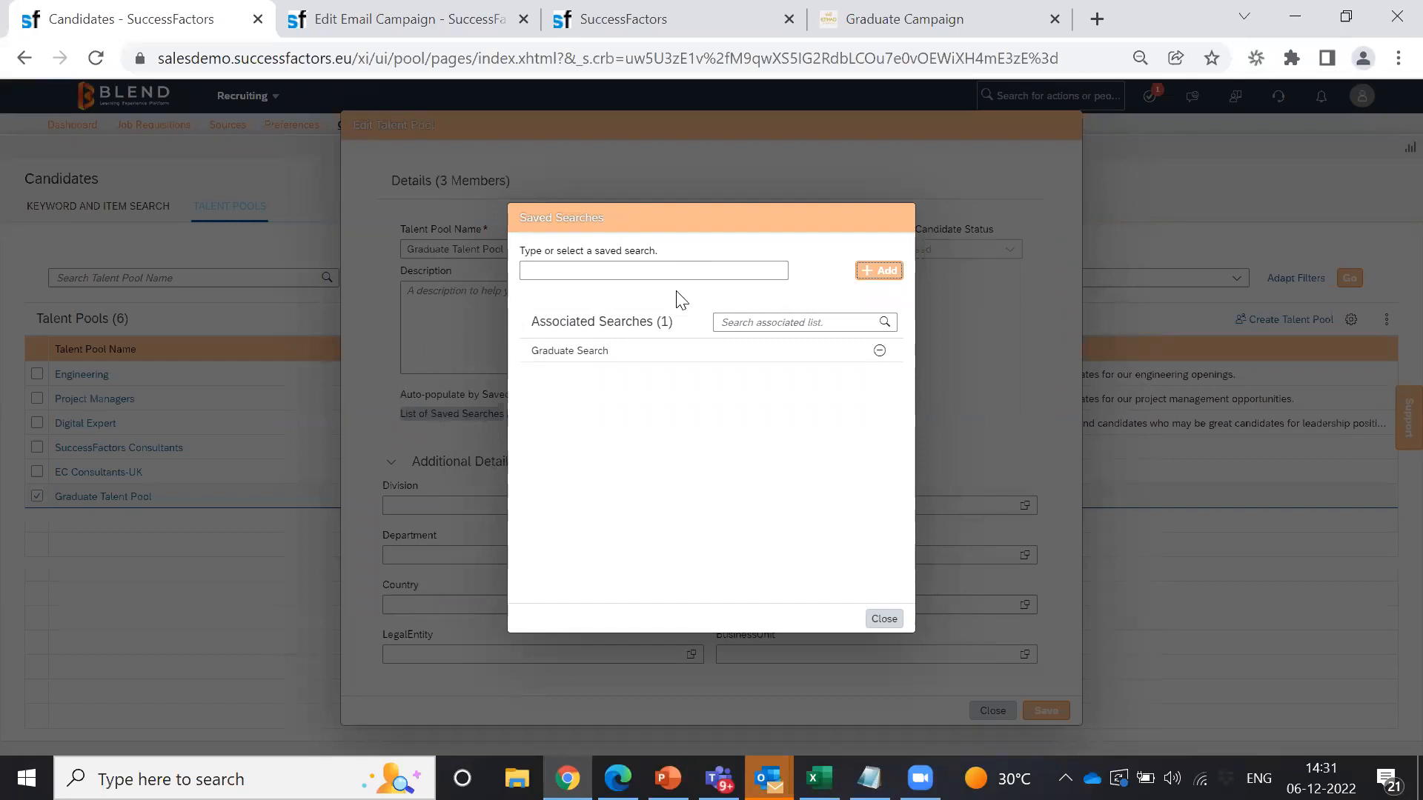
left_click(543, 271)
left_click(880, 626)
Step: Save the talent pool and open the Graduate Talent Pool's candidates
left_click(1045, 713)
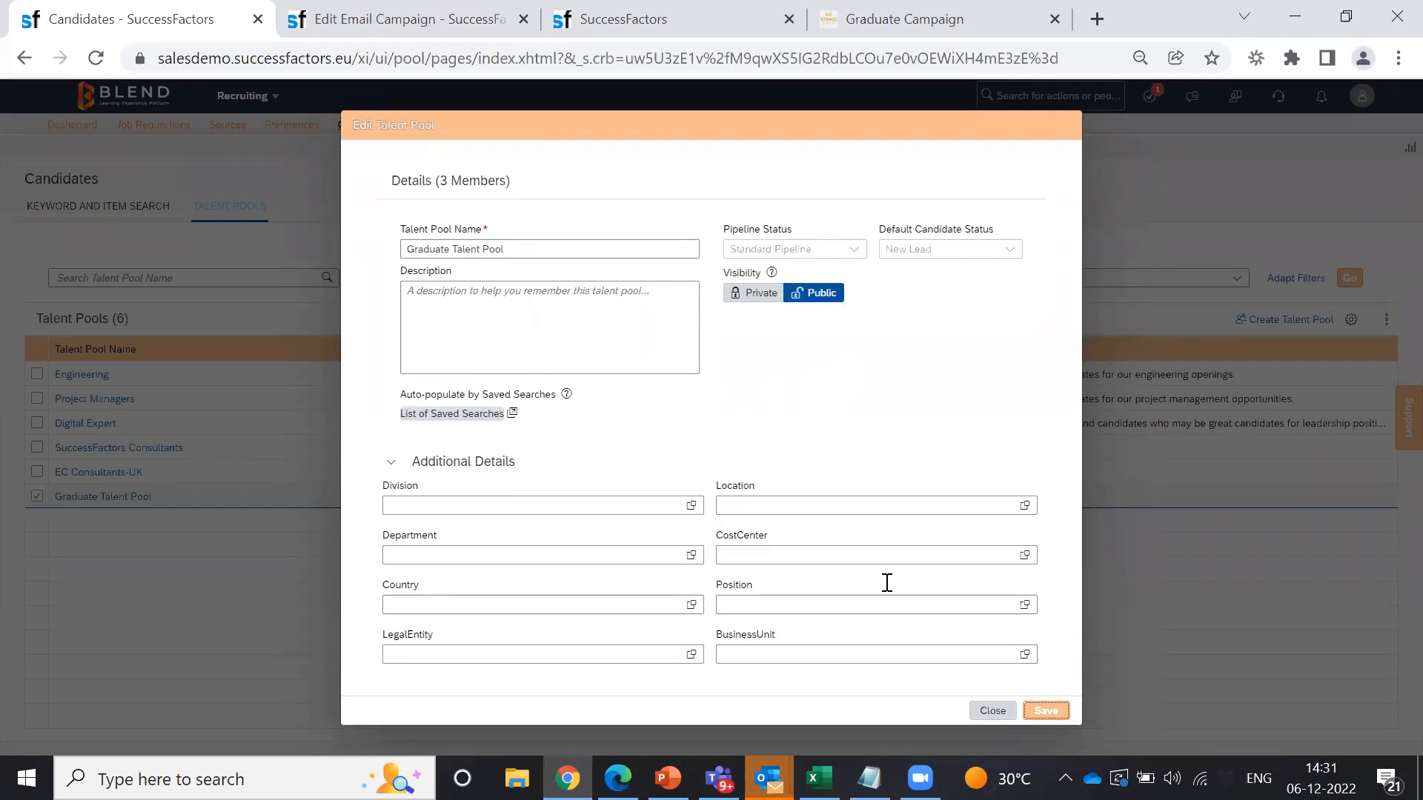
left_click(992, 711)
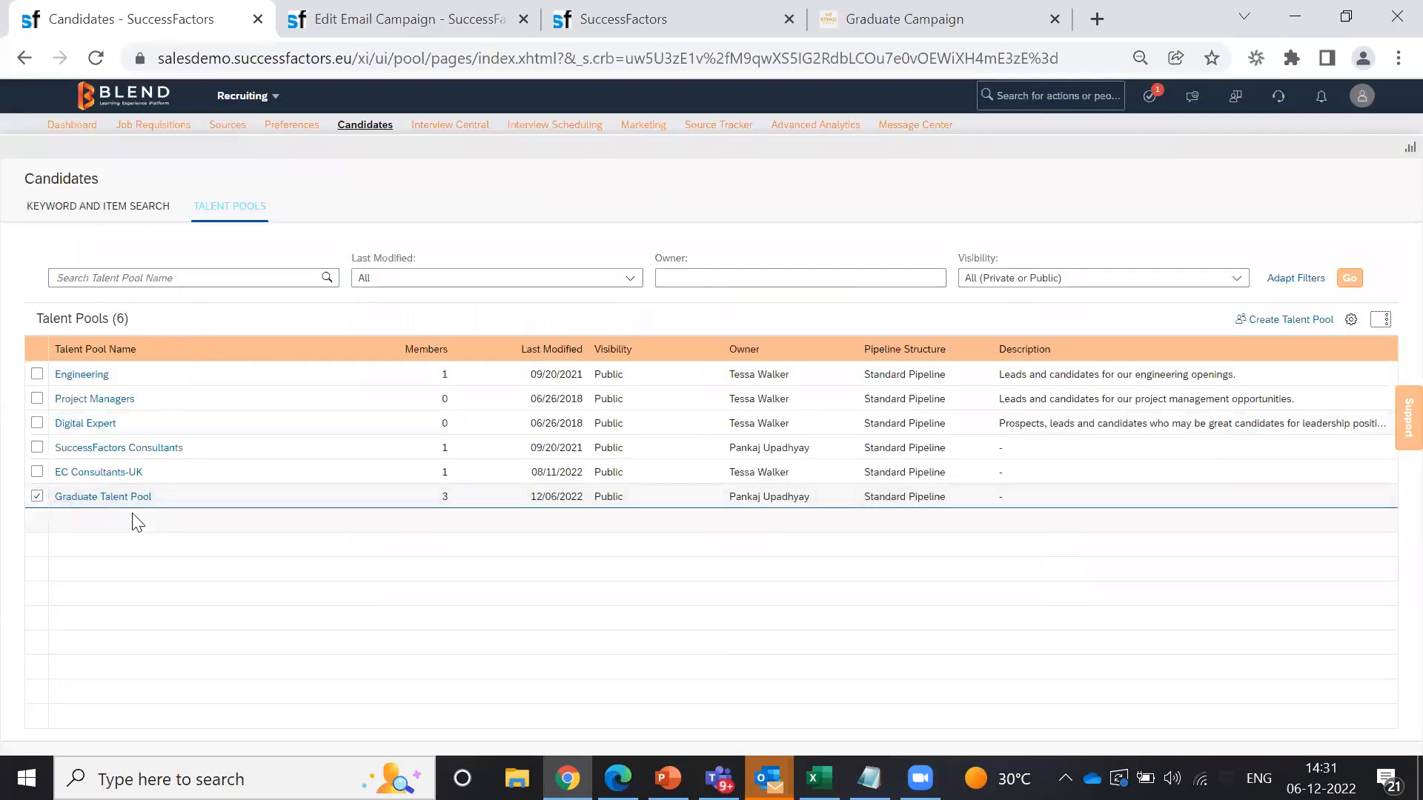
left_click(100, 497)
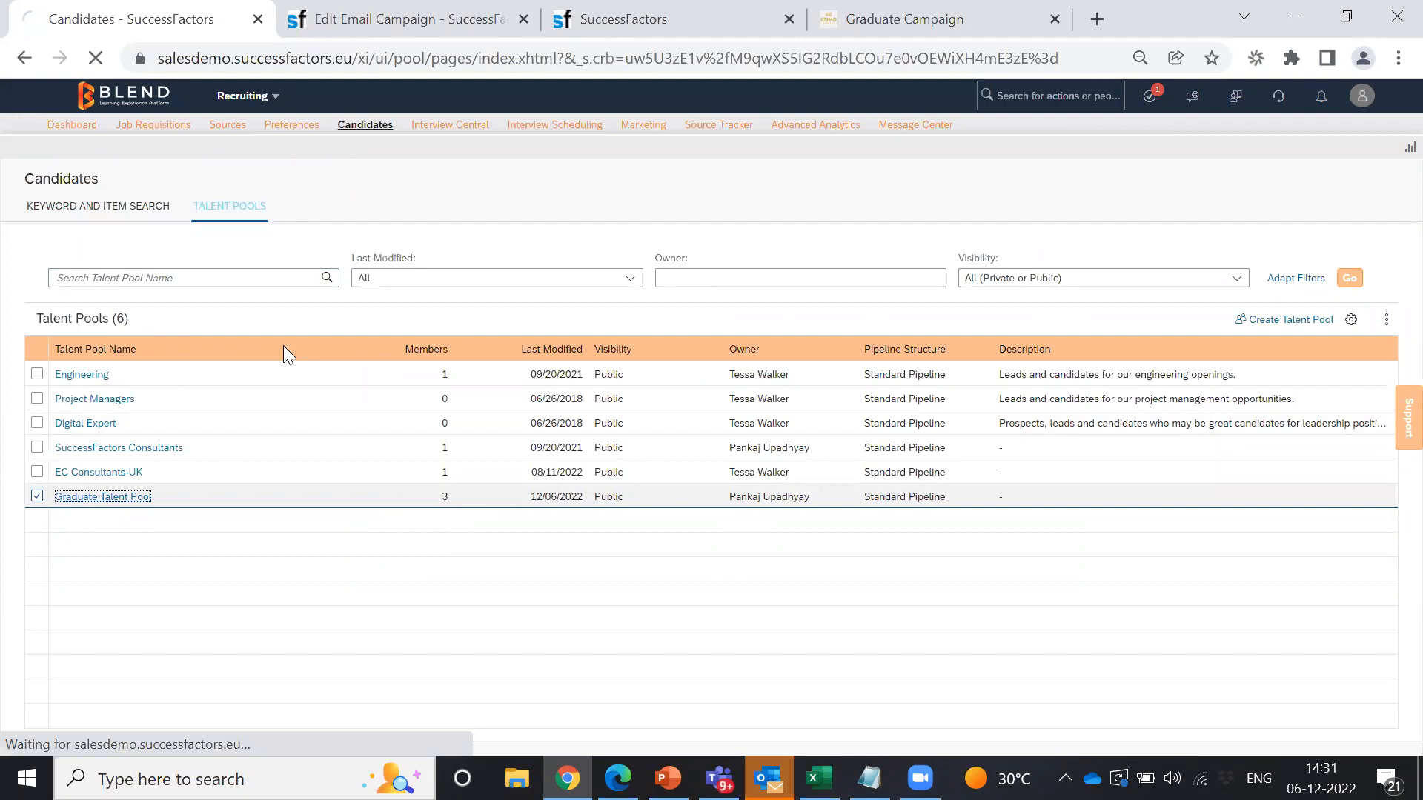